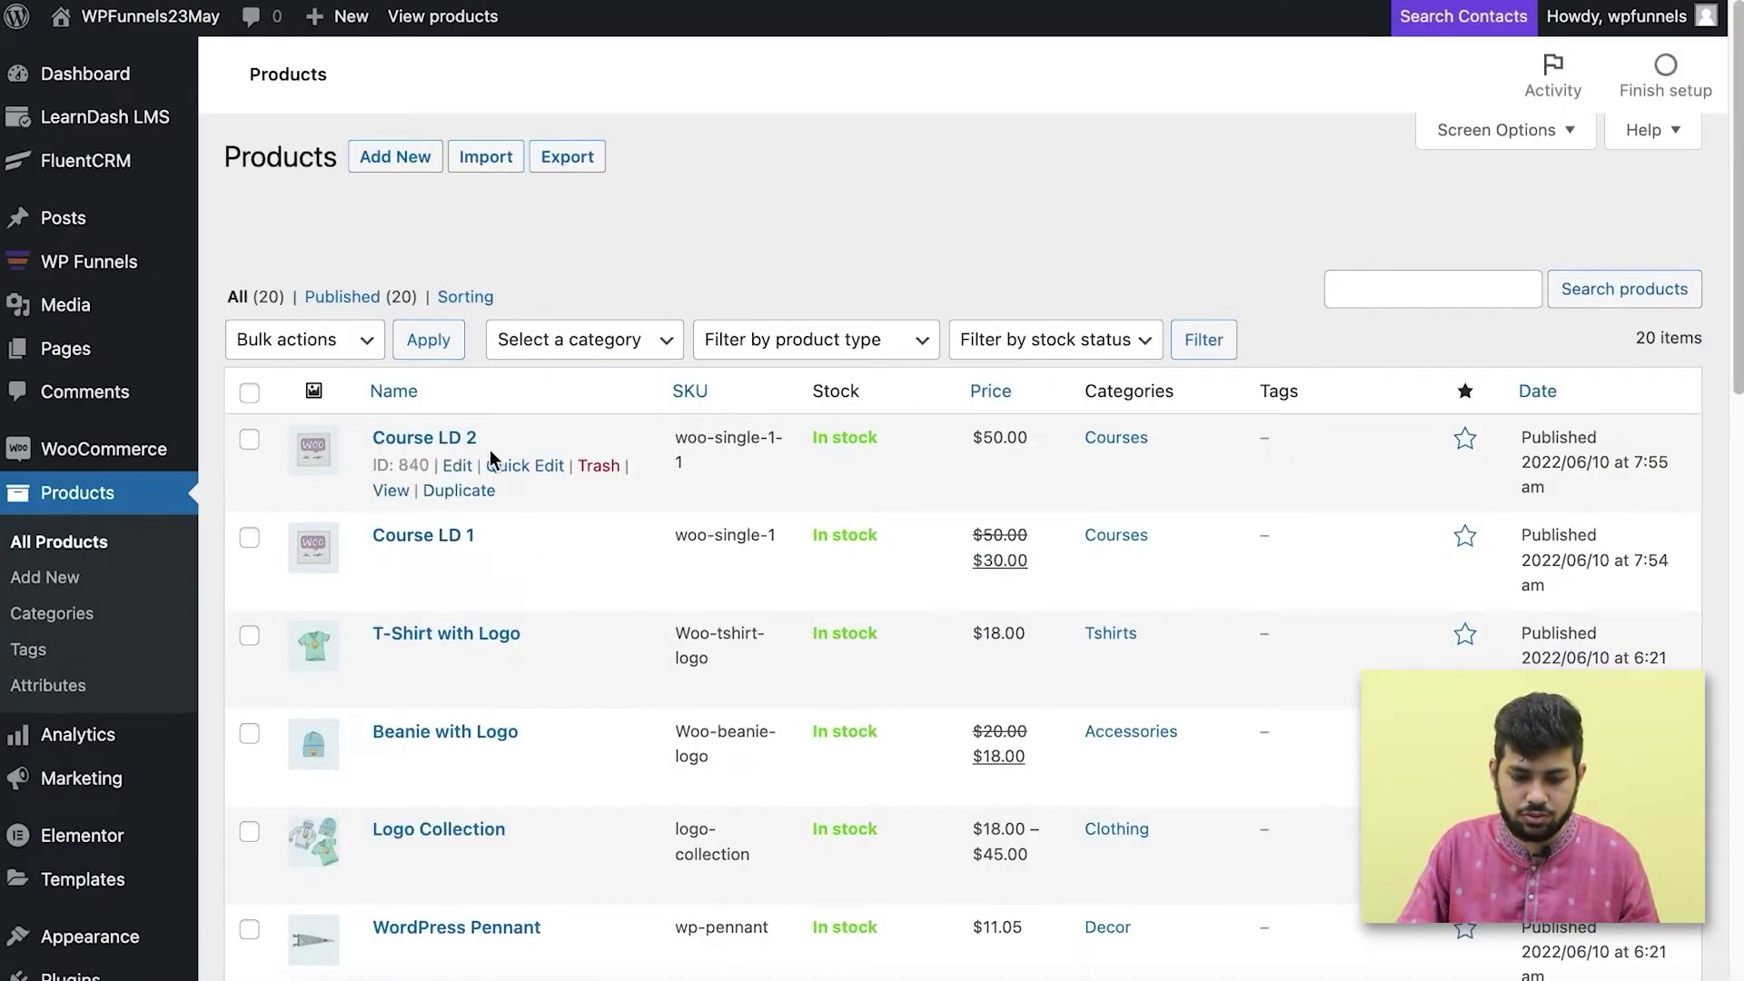
Filter the WooCommerce products to the Course type, then open Course LD 2 for editing.
{"action": "left_click", "coordinate": [626, 342]}
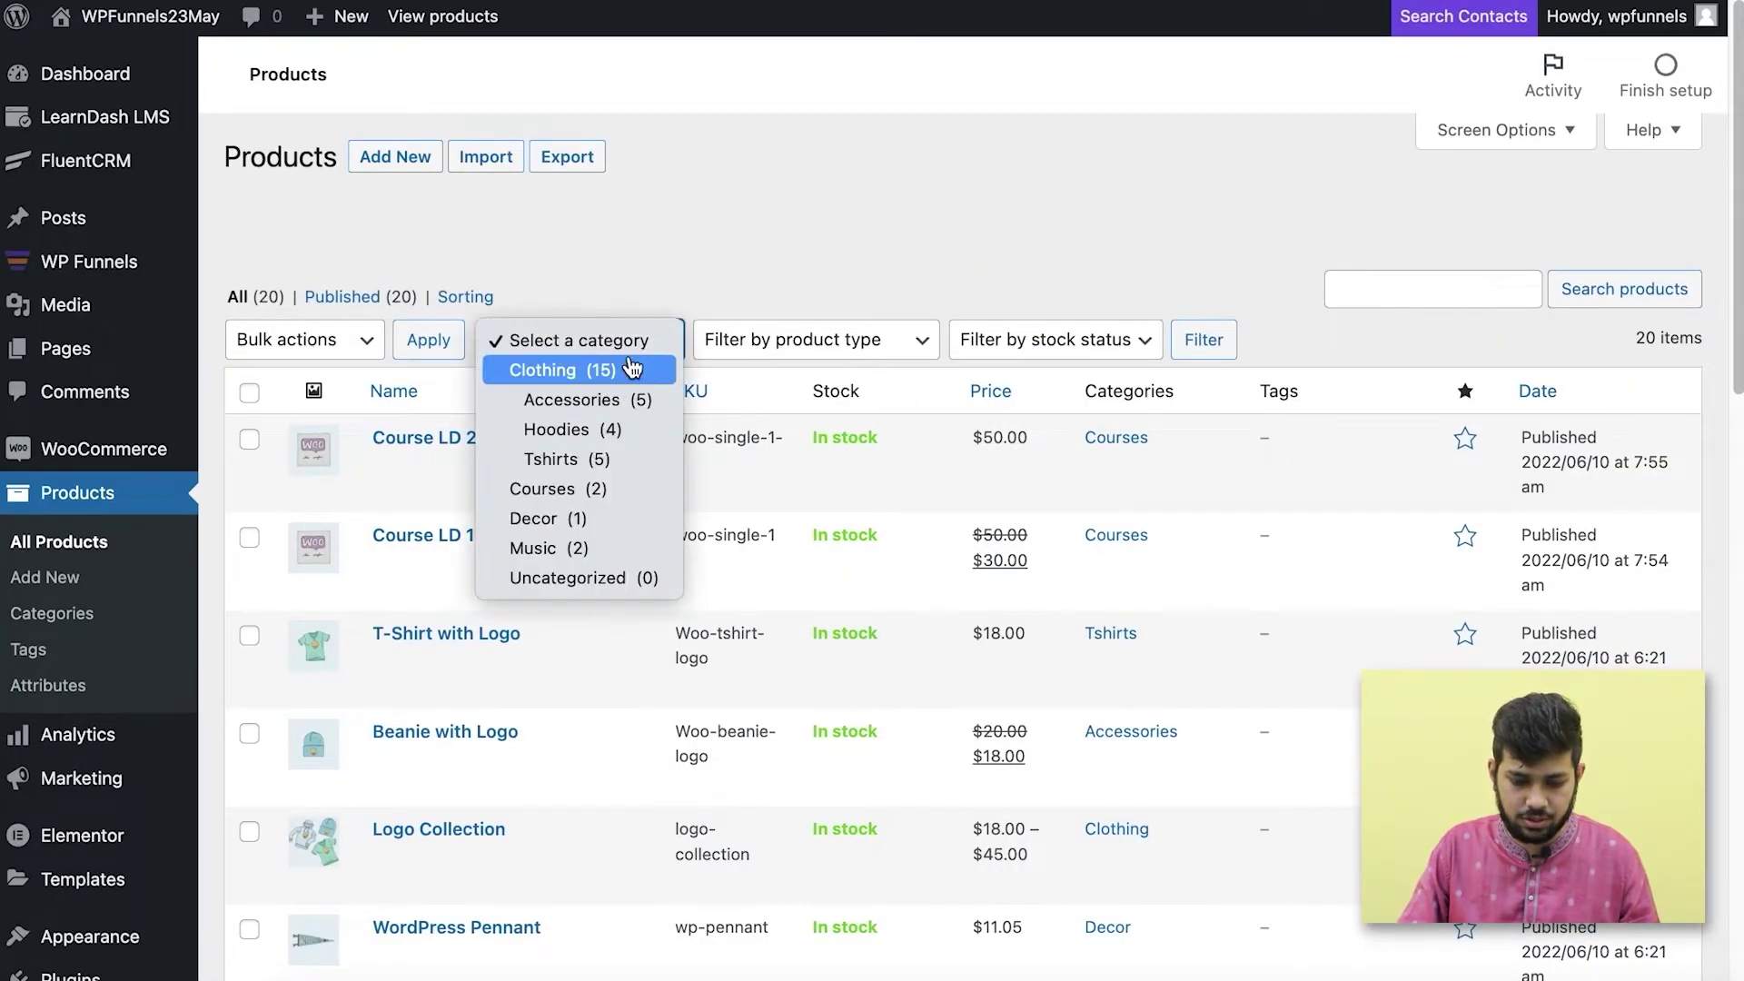
{"action": "left_click", "coordinate": [797, 354]}
{"action": "left_click", "coordinate": [813, 351]}
{"action": "left_click", "coordinate": [772, 548]}
{"action": "left_click", "coordinate": [1204, 340]}
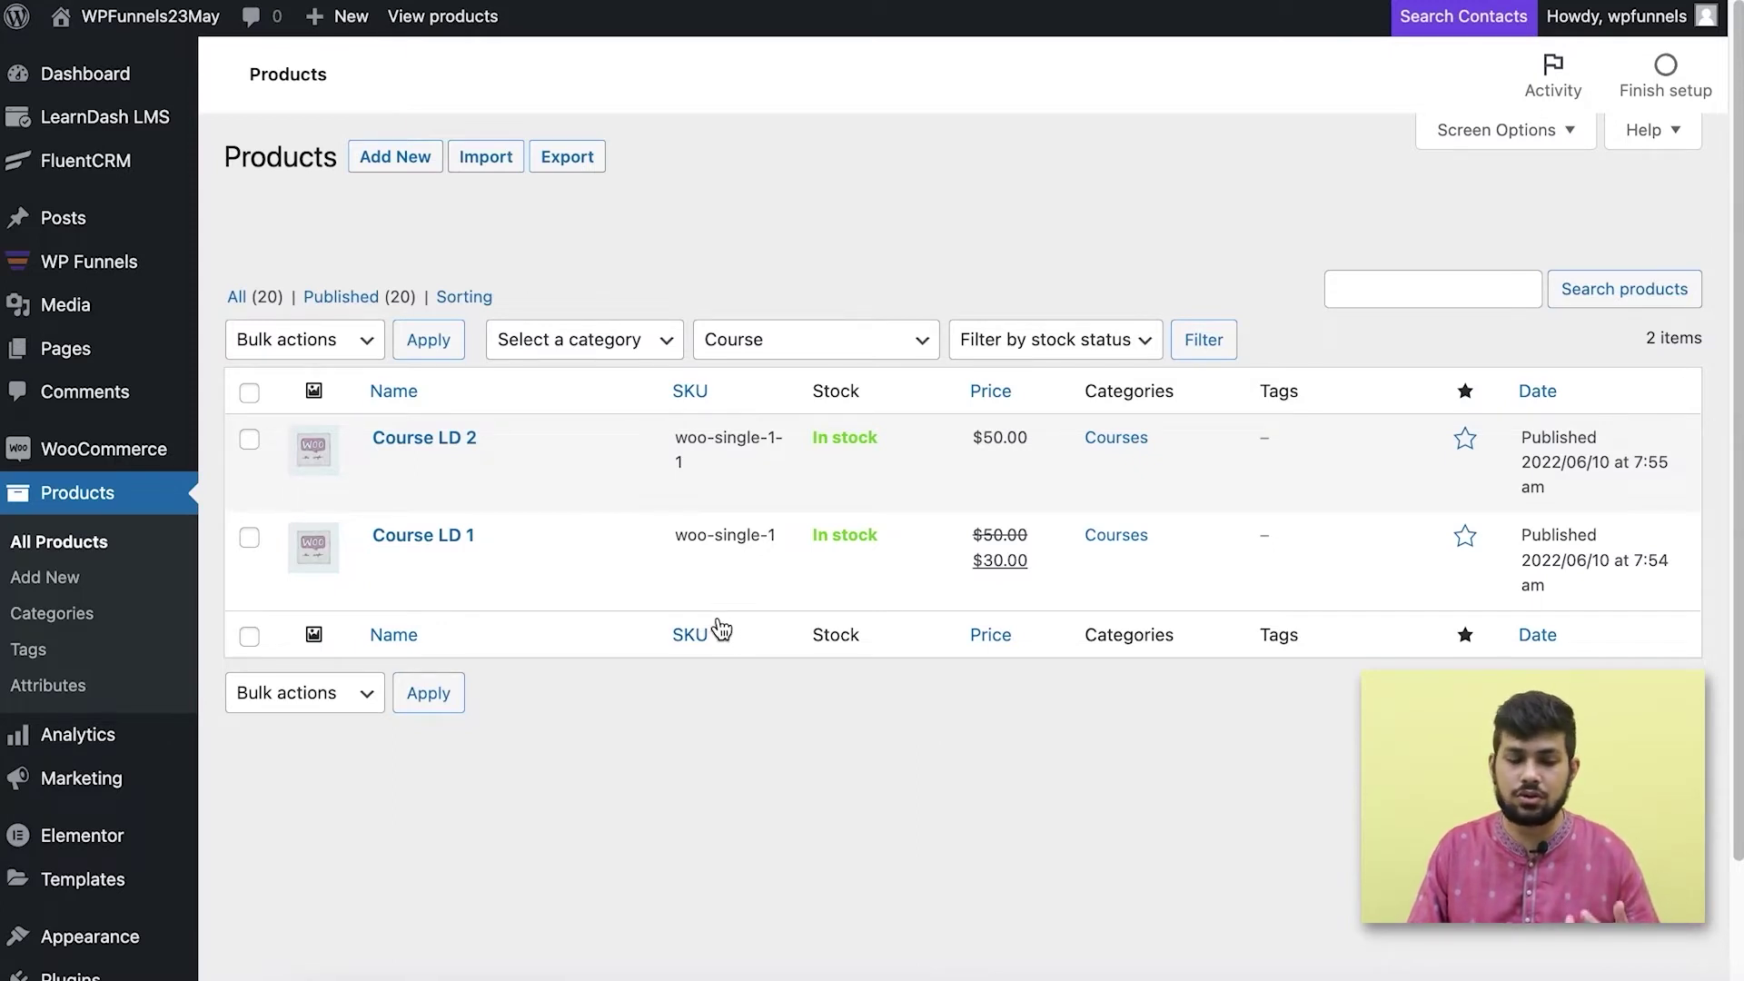
{"action": "mouse_move", "coordinate": [4, 446]}
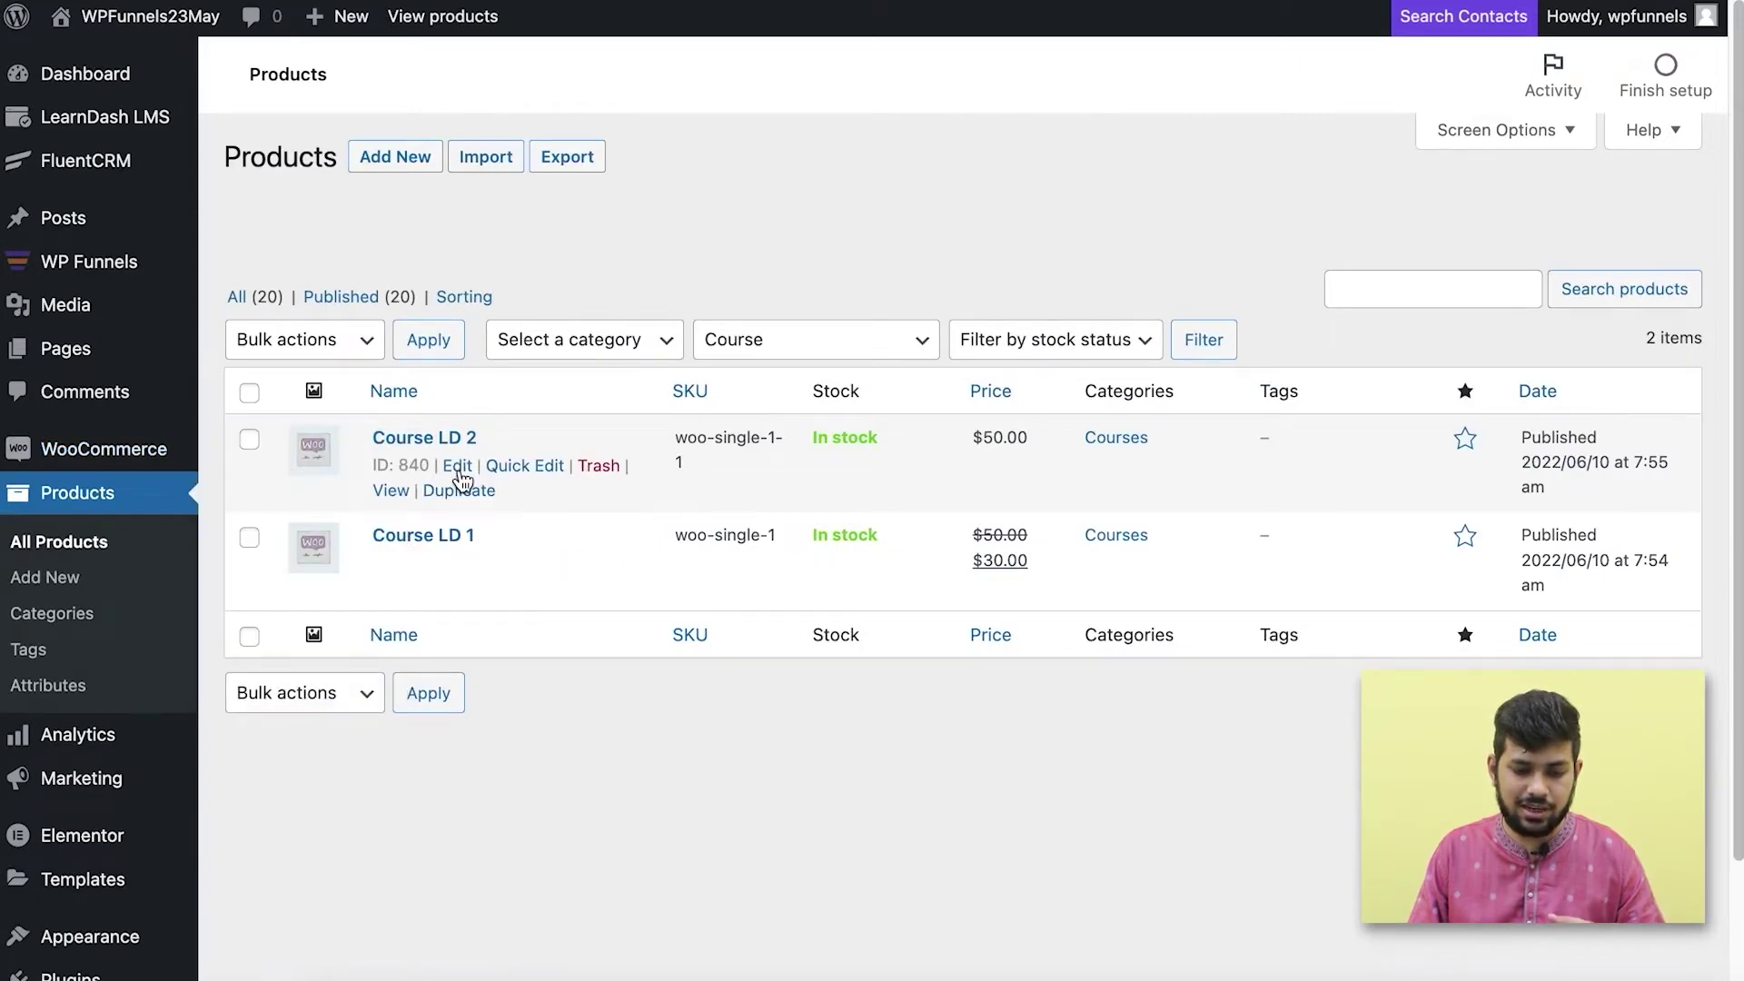
{"action": "left_click", "coordinate": [458, 467]}
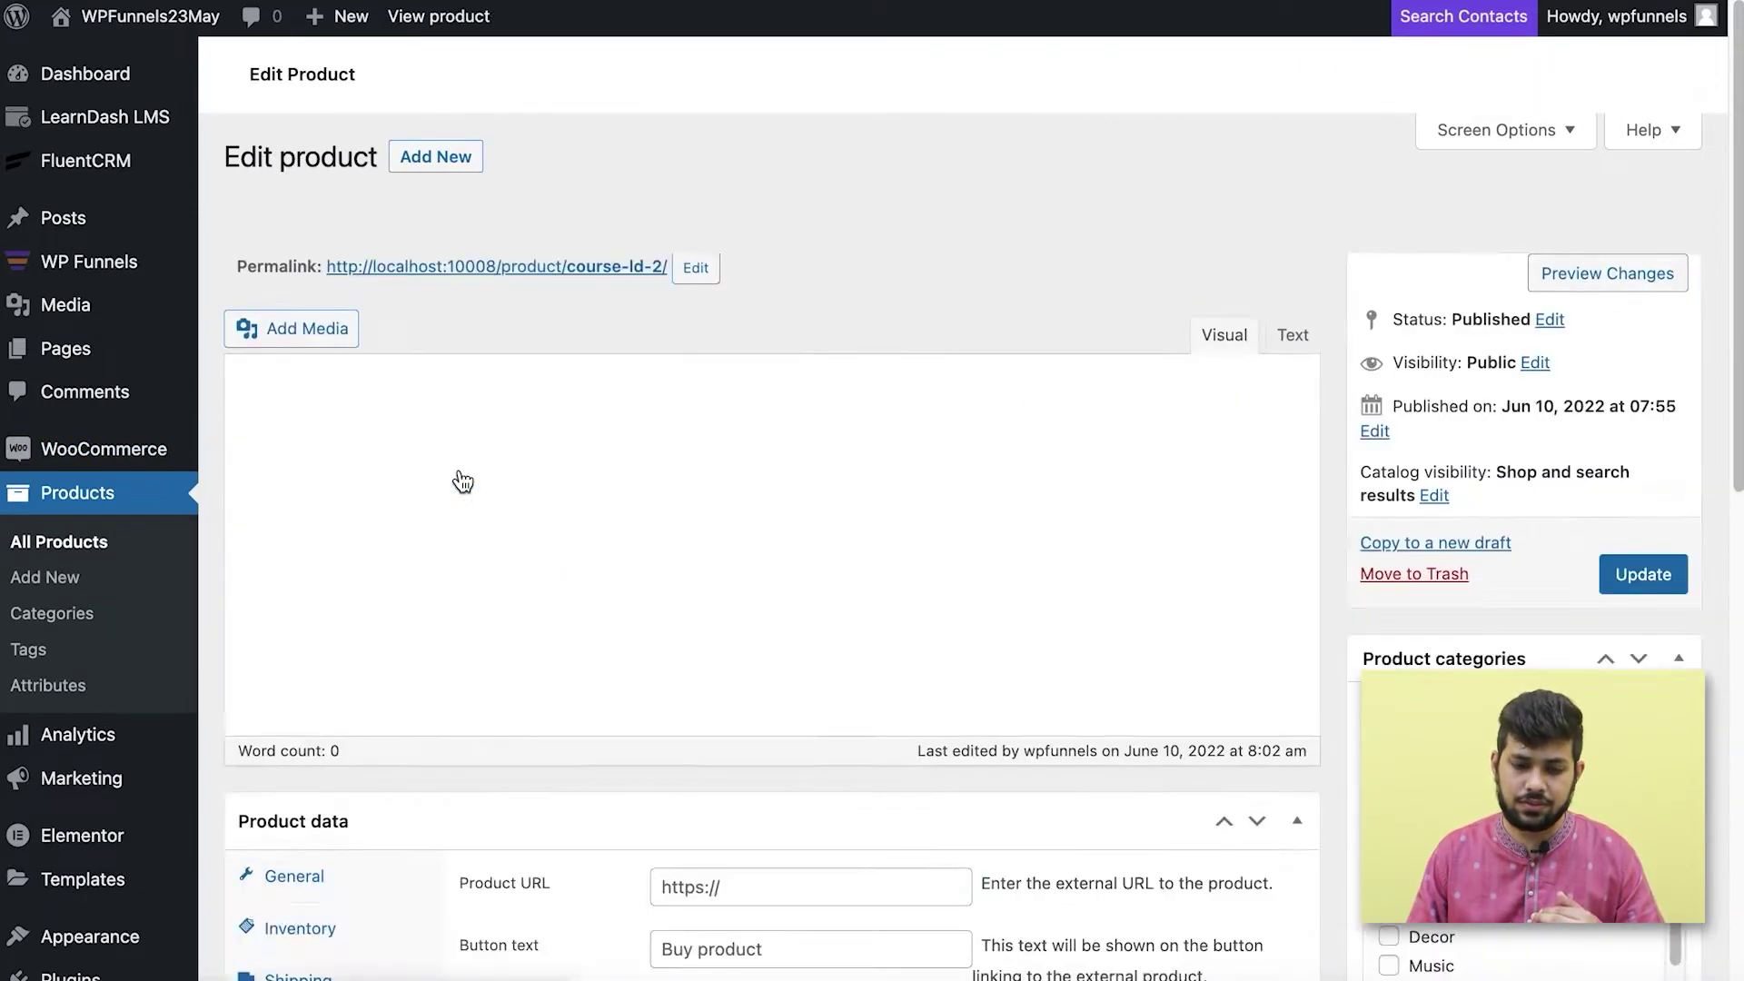
Check that Course LD 2 is a Course product linked to LearnDash Course 2.
{"action": "scroll", "coordinate": [491, 477], "scroll_direction": "down", "scroll_amount": 15}
{"action": "scroll", "coordinate": [497, 481], "scroll_direction": "up", "scroll_amount": 2}
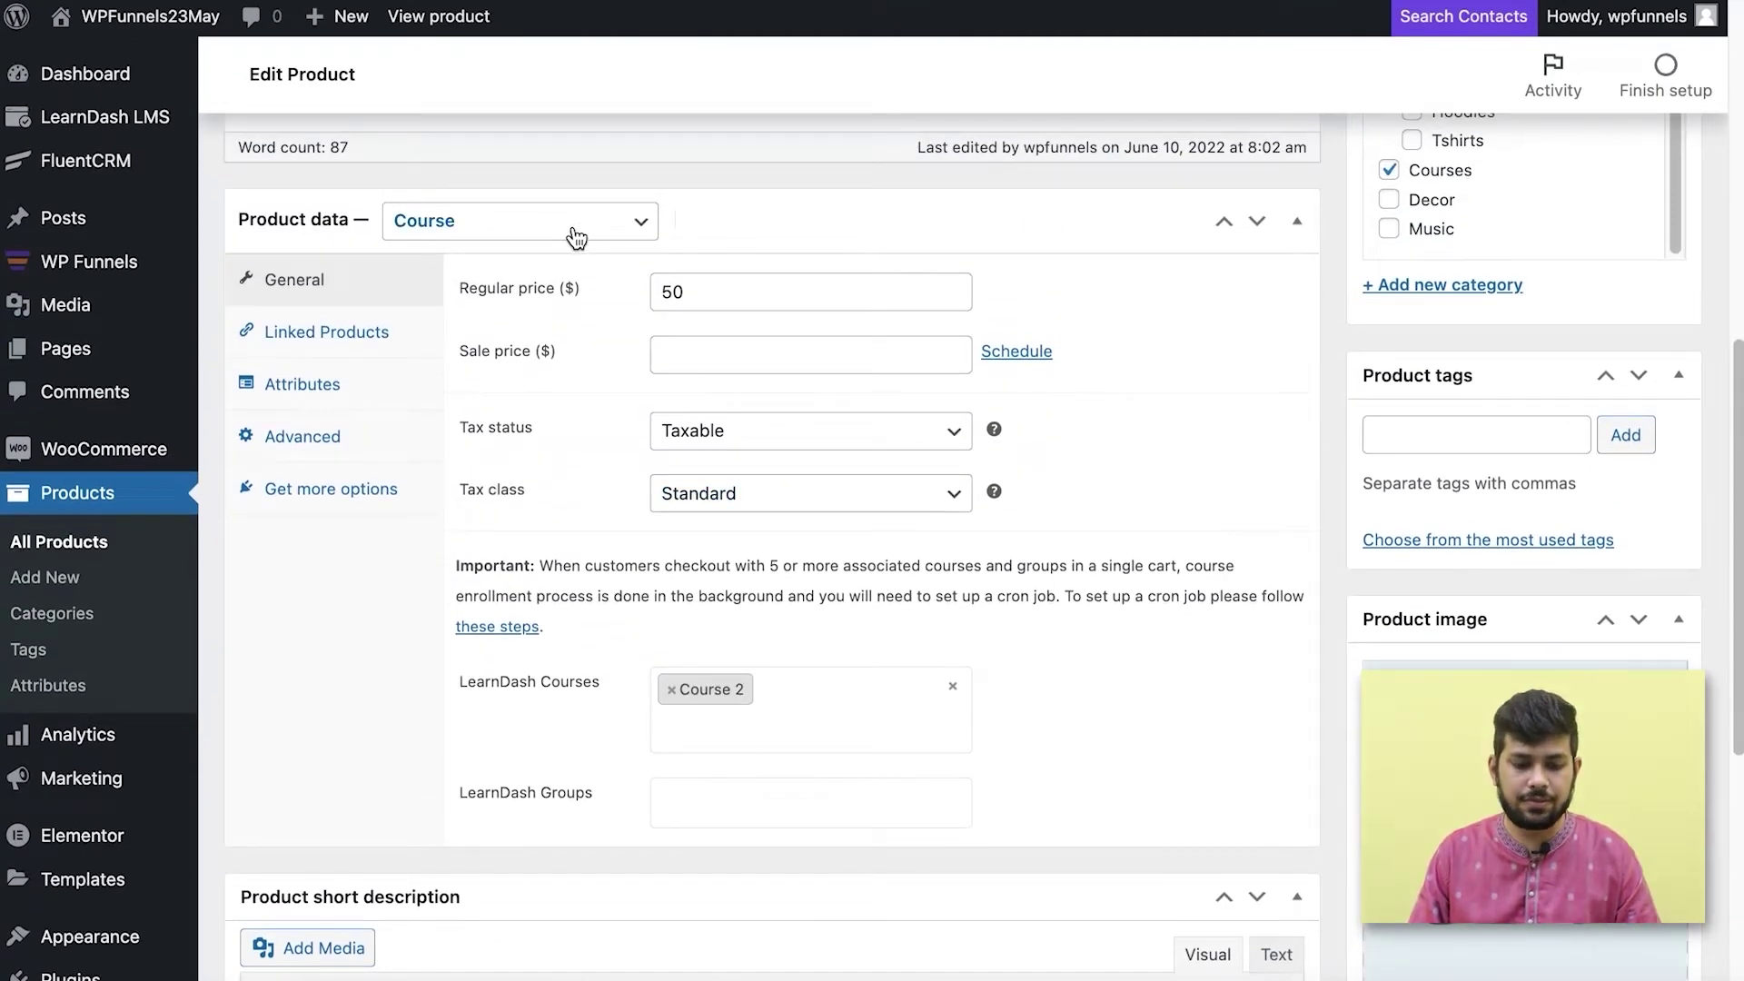
{"action": "left_click", "coordinate": [487, 240]}
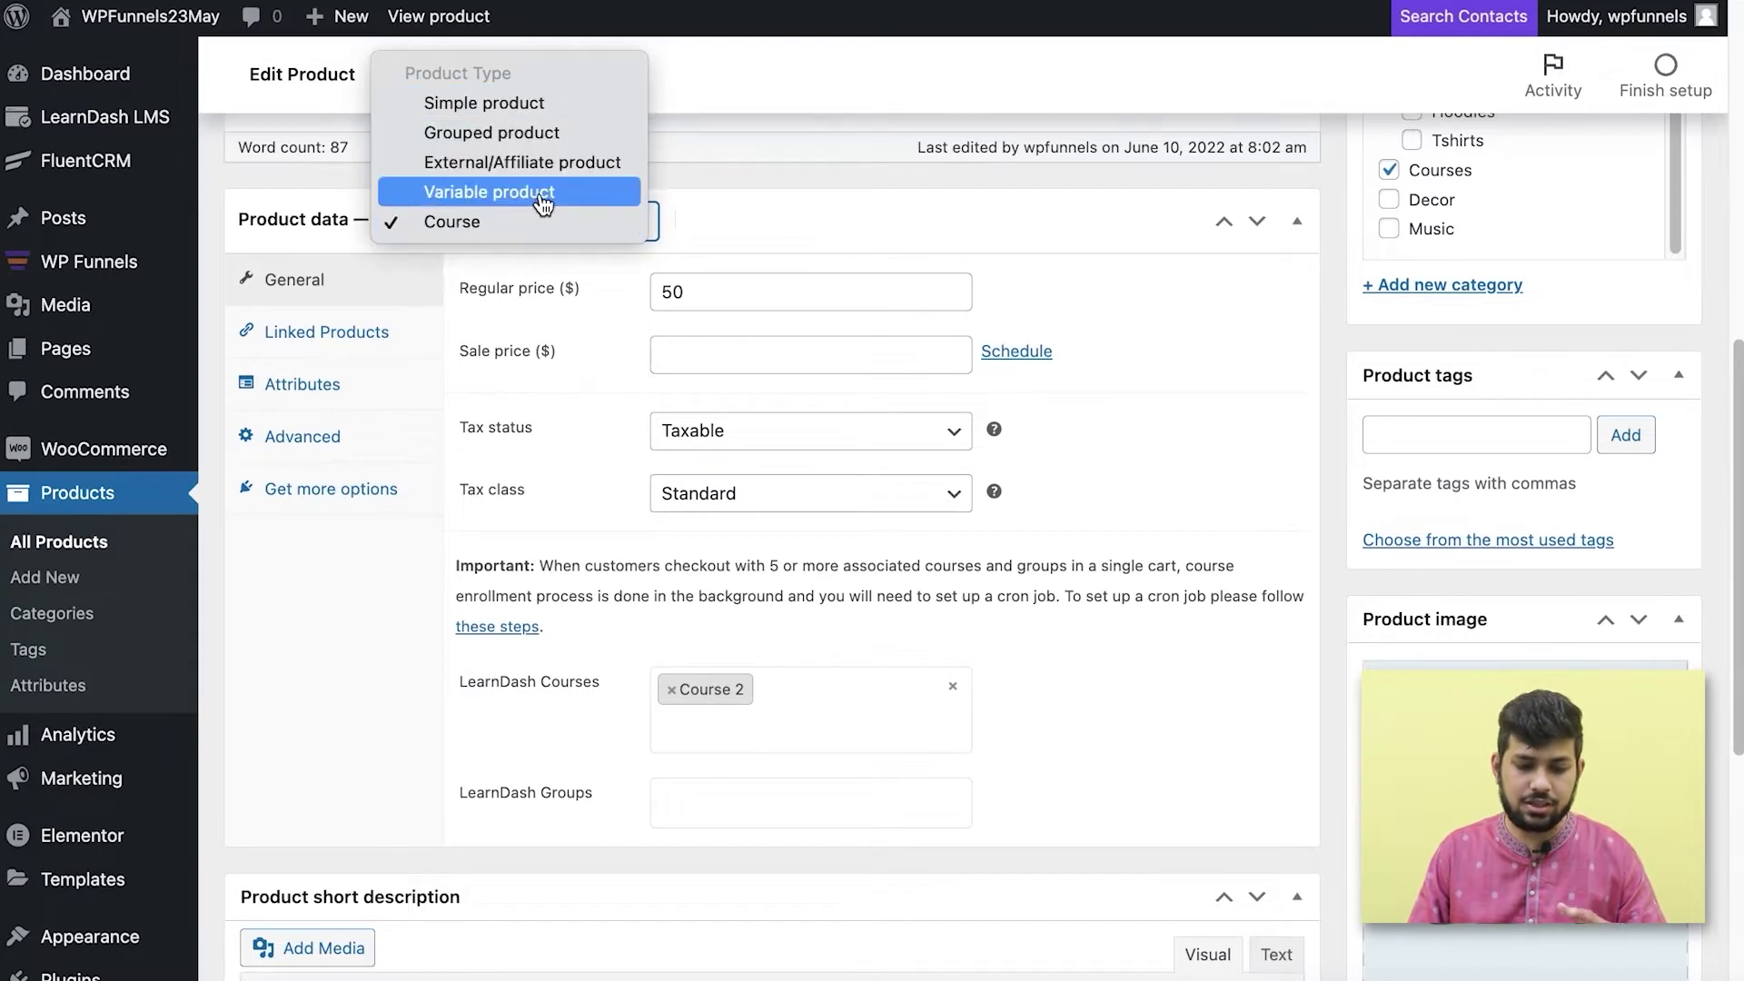
{"action": "left_click", "coordinate": [744, 243]}
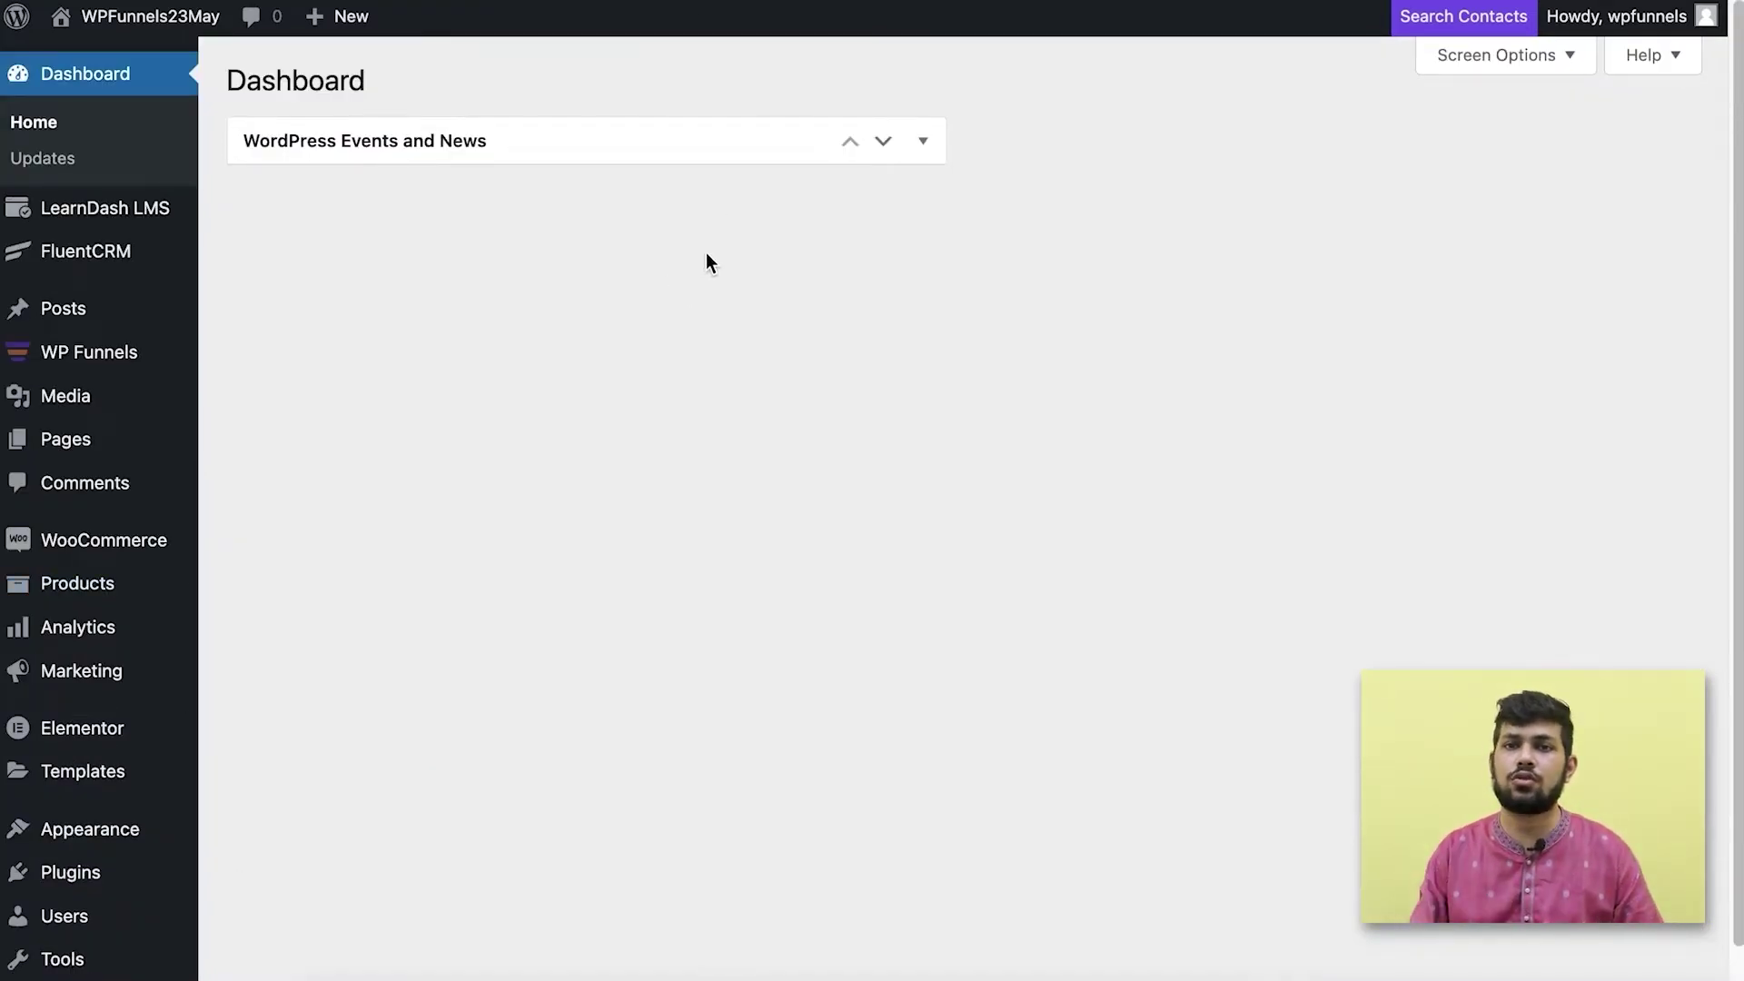
Start a new funnel from the WP Funnels Funnels list.
{"action": "mouse_move", "coordinate": [164, 349]}
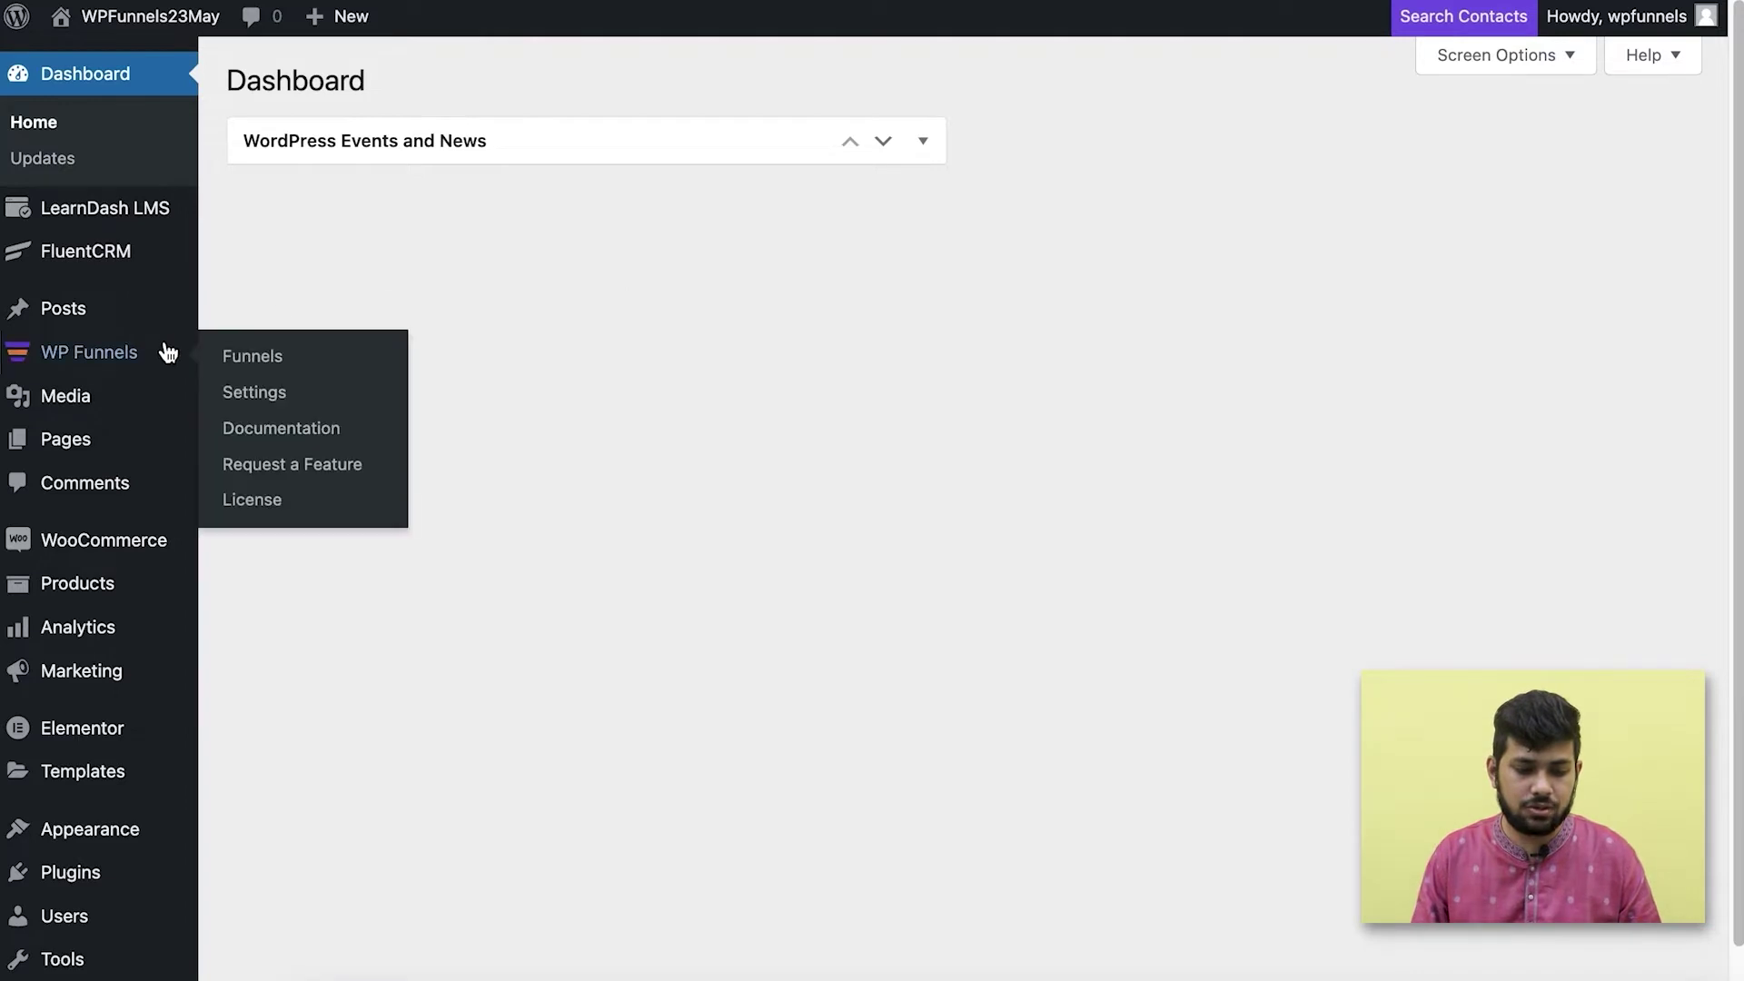
{"action": "left_click", "coordinate": [277, 359]}
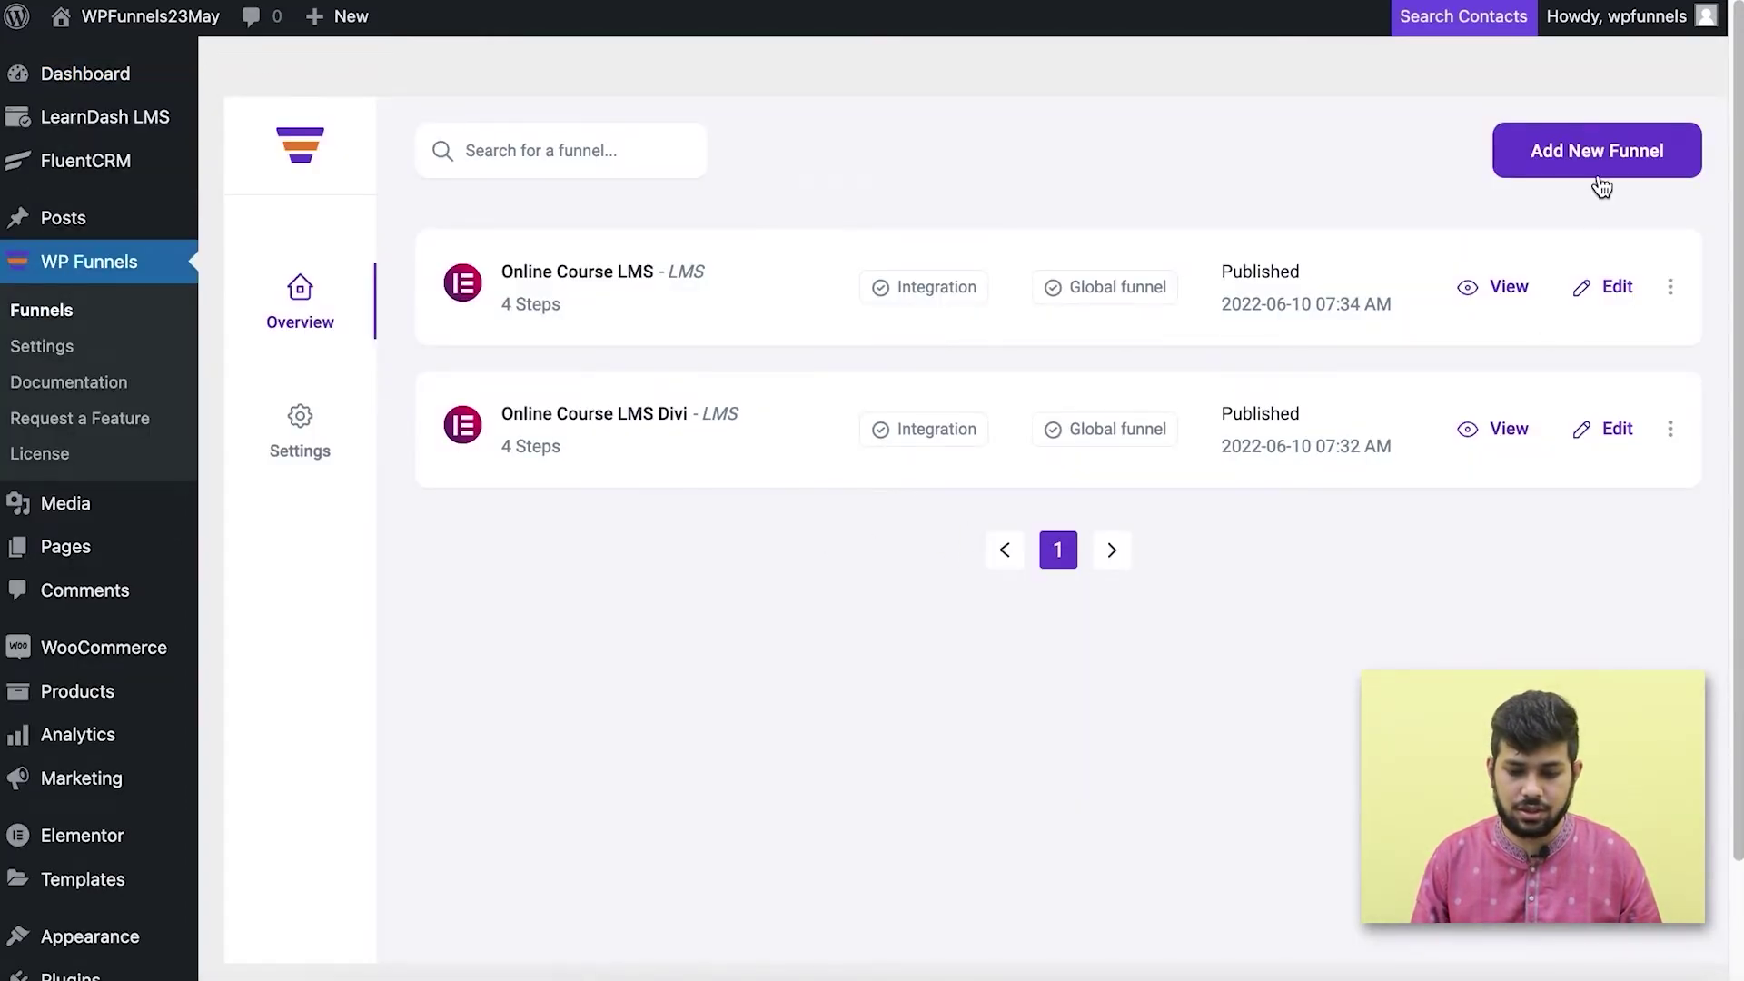
{"action": "left_click", "coordinate": [1602, 182]}
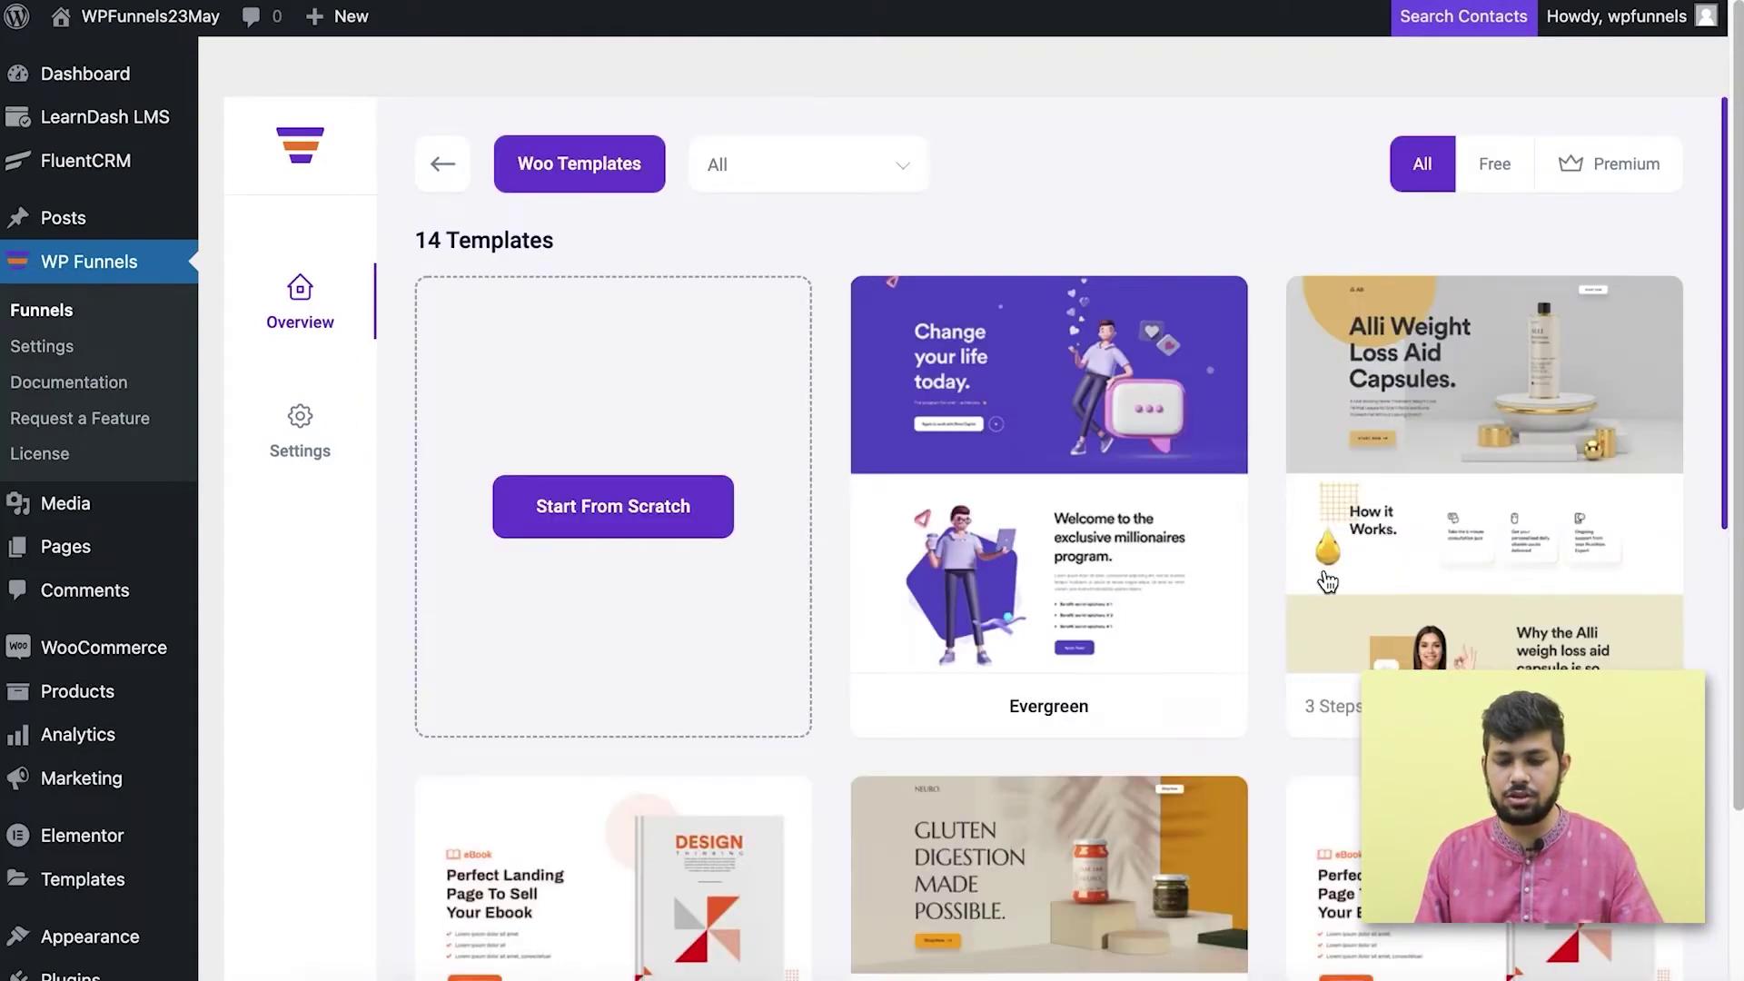
Browse the 14 Woo funnel templates and import the eBook – Pro template.
{"action": "scroll", "coordinate": [1345, 566], "scroll_direction": "down", "scroll_amount": 15}
{"action": "scroll", "coordinate": [1328, 586], "scroll_direction": "up", "scroll_amount": 5}
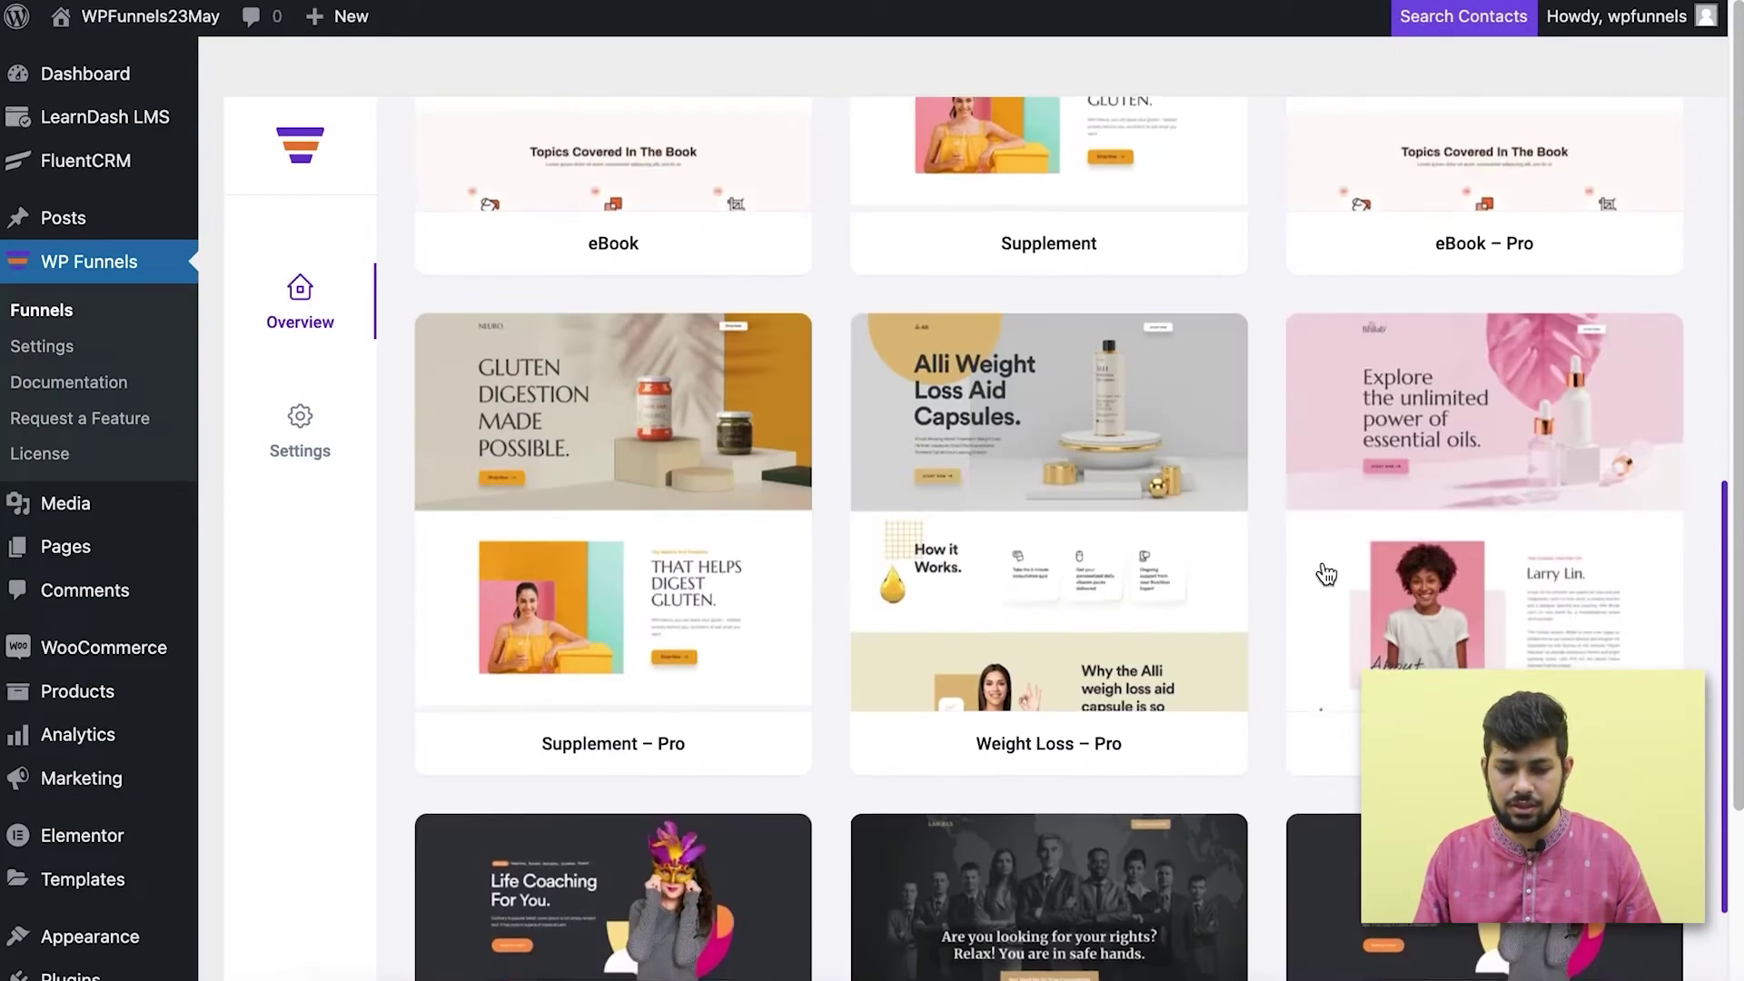
{"action": "scroll", "coordinate": [1268, 574], "scroll_direction": "up", "scroll_amount": 5}
{"action": "scroll", "coordinate": [1271, 574], "scroll_direction": "down", "scroll_amount": 5}
{"action": "scroll", "coordinate": [1272, 565], "scroll_direction": "down", "scroll_amount": 5}
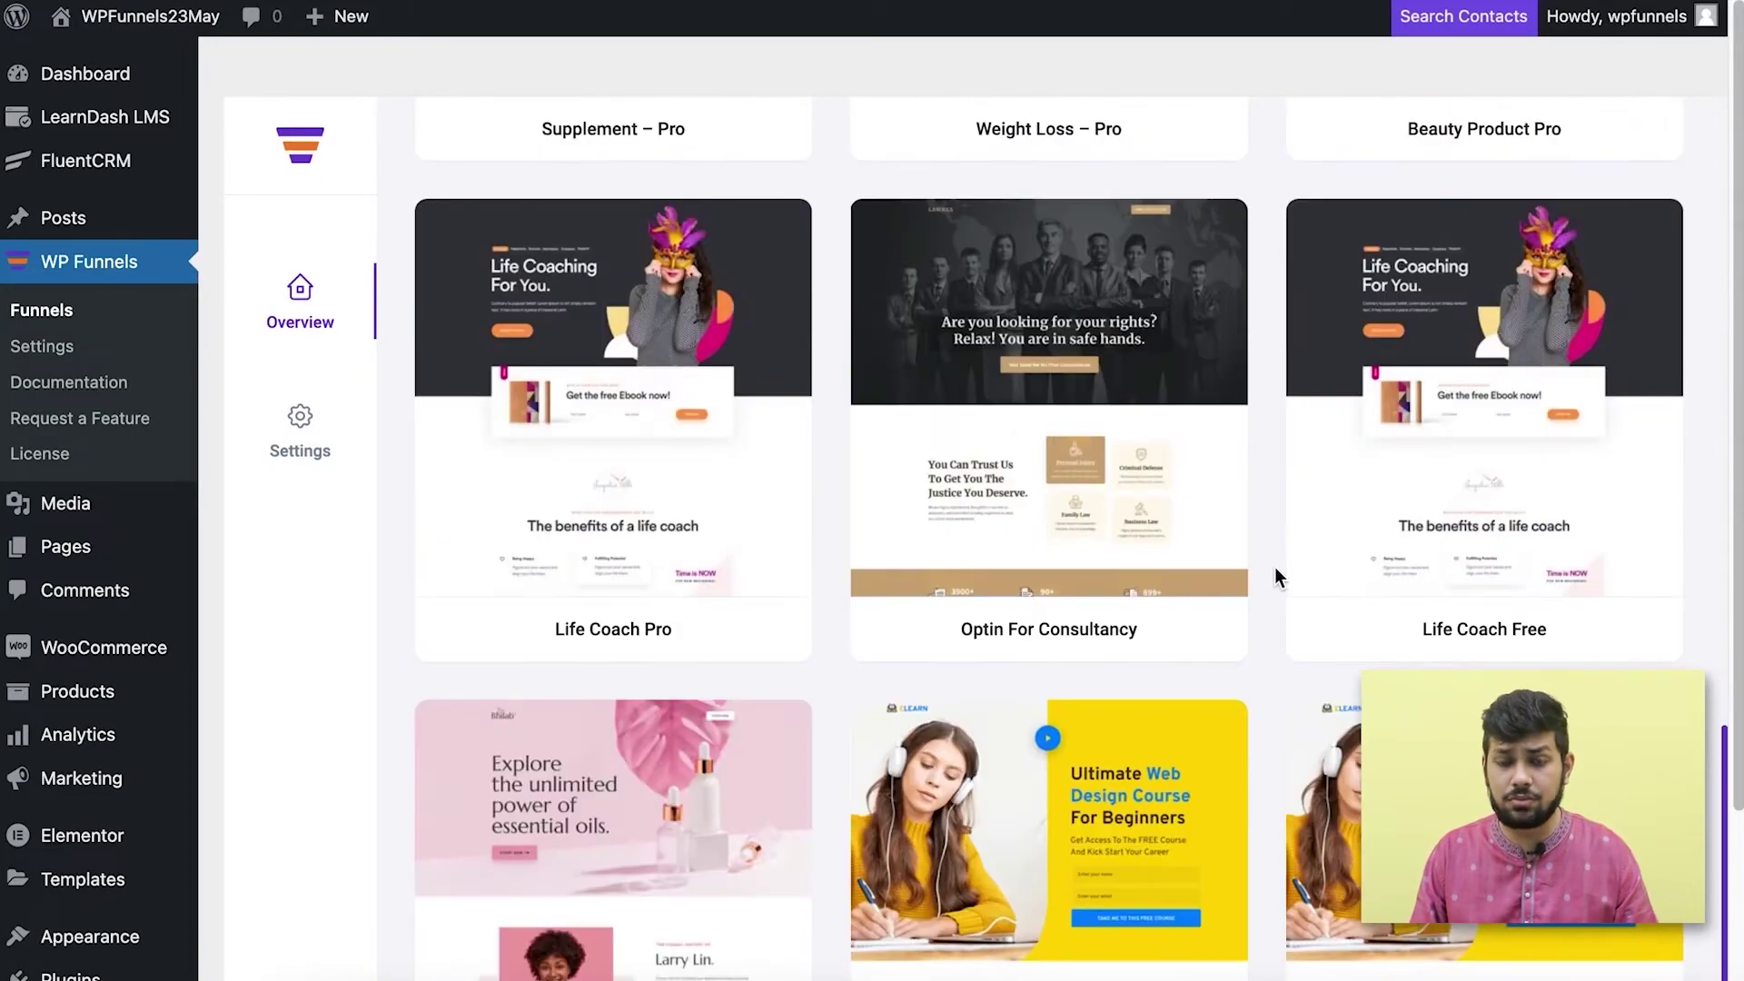
{"action": "scroll", "coordinate": [1274, 564], "scroll_direction": "up", "scroll_amount": 15}
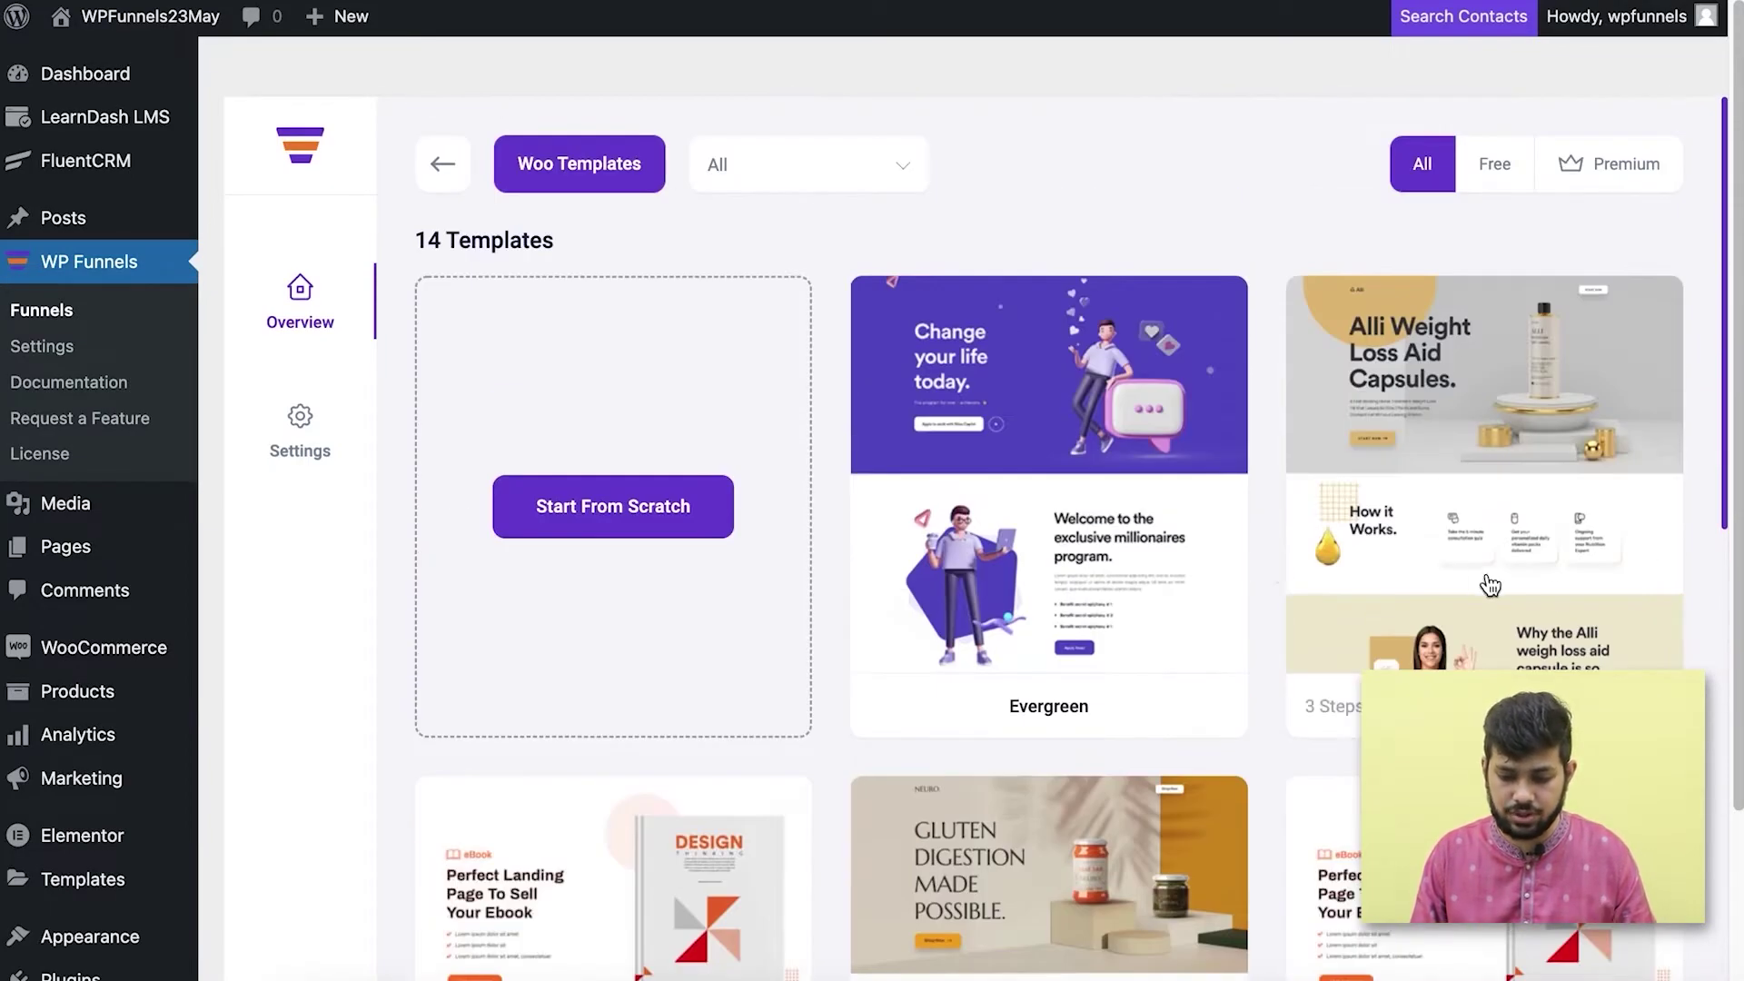
{"action": "scroll", "coordinate": [1188, 641], "scroll_direction": "down", "scroll_amount": 13}
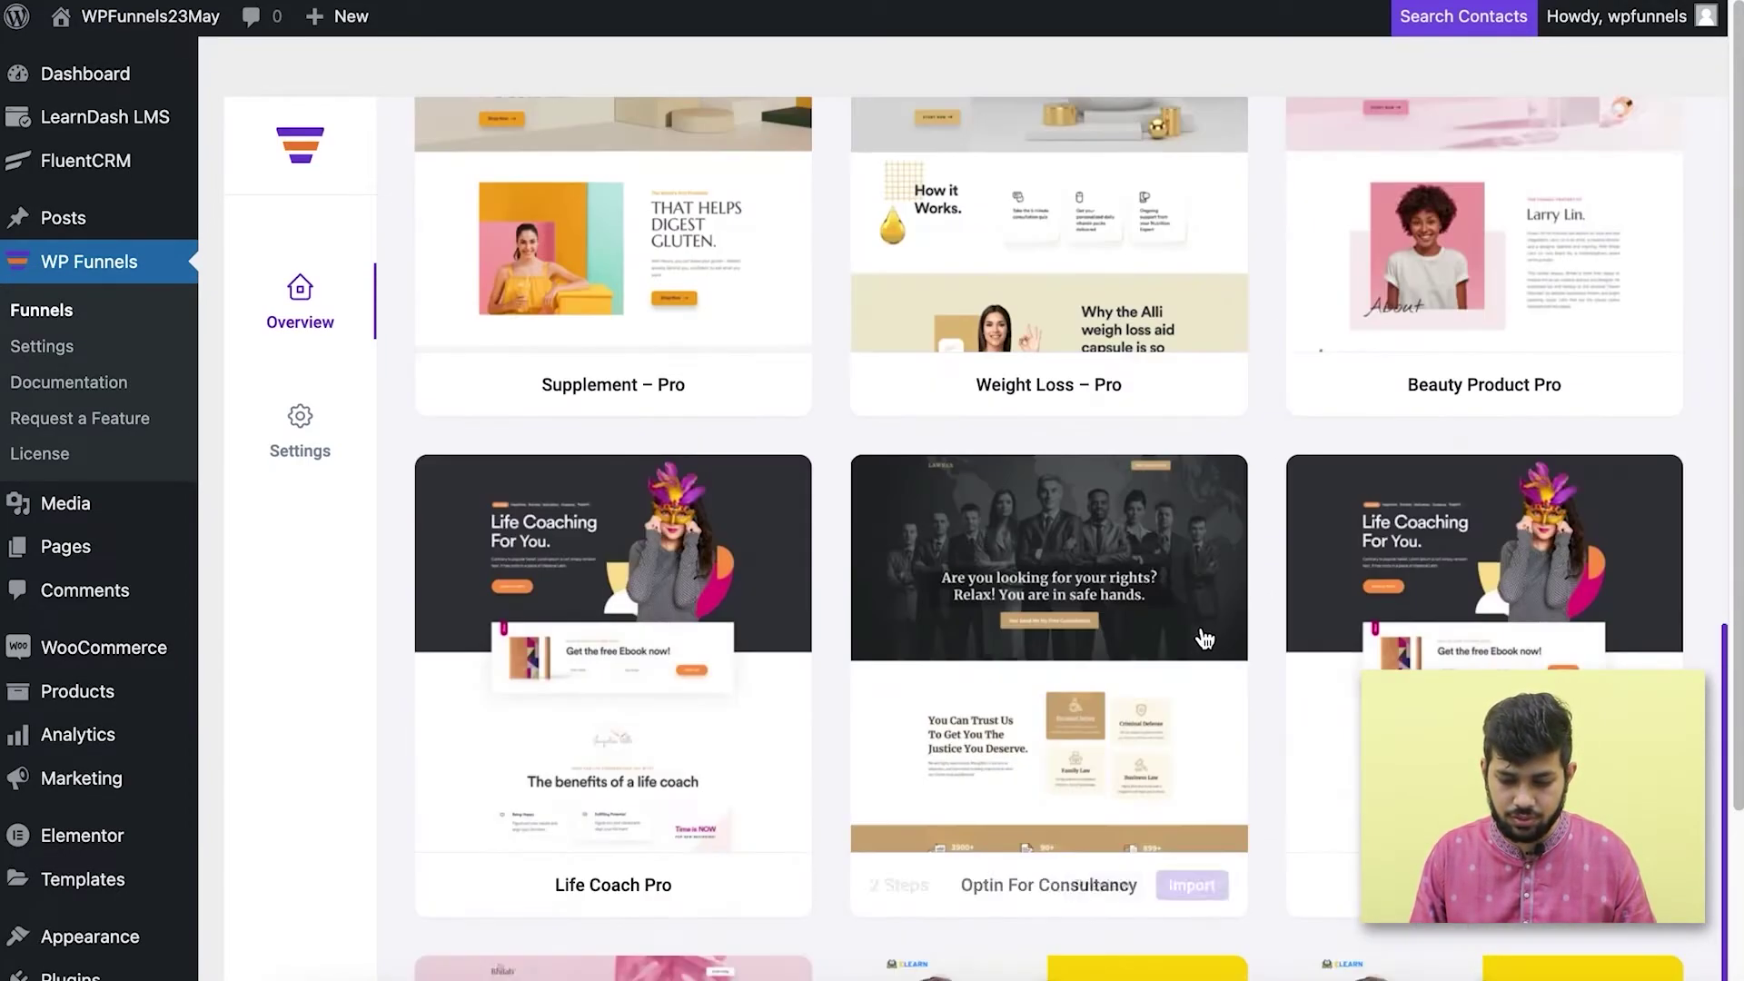
{"action": "scroll", "coordinate": [1222, 616], "scroll_direction": "up", "scroll_amount": 4}
{"action": "scroll", "coordinate": [1222, 615], "scroll_direction": "up", "scroll_amount": 2}
{"action": "mouse_move", "coordinate": [1510, 261]}
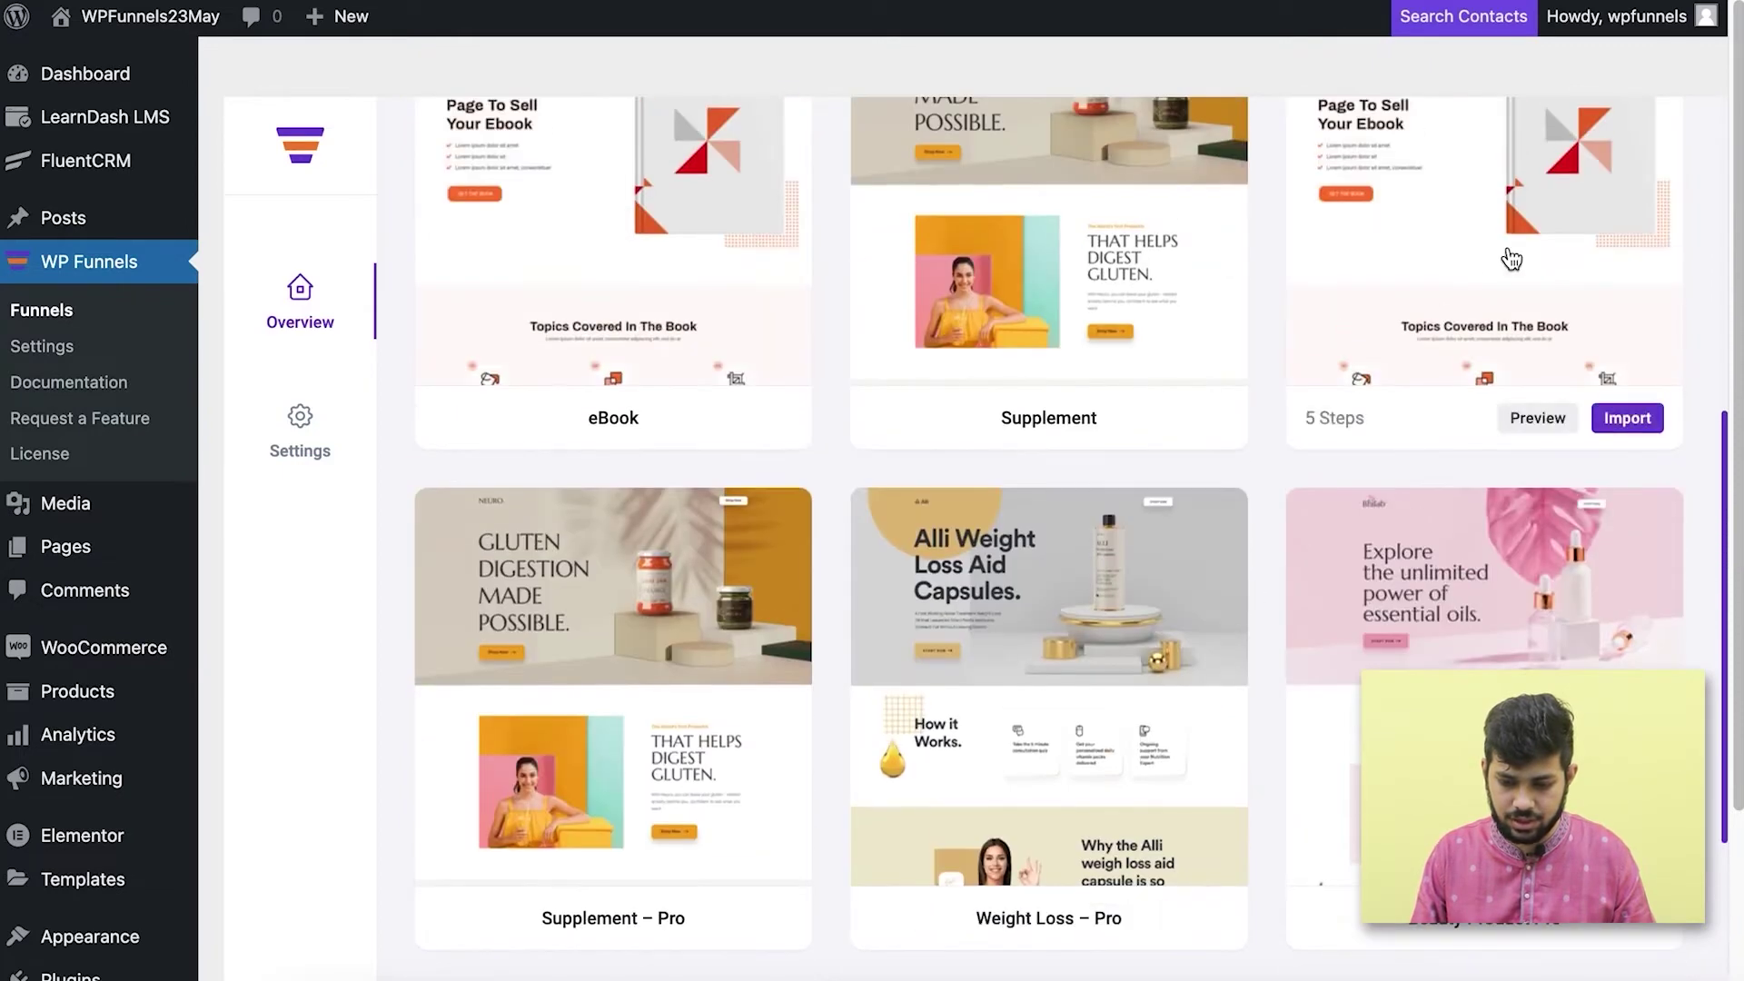
{"action": "left_click", "coordinate": [1627, 418]}
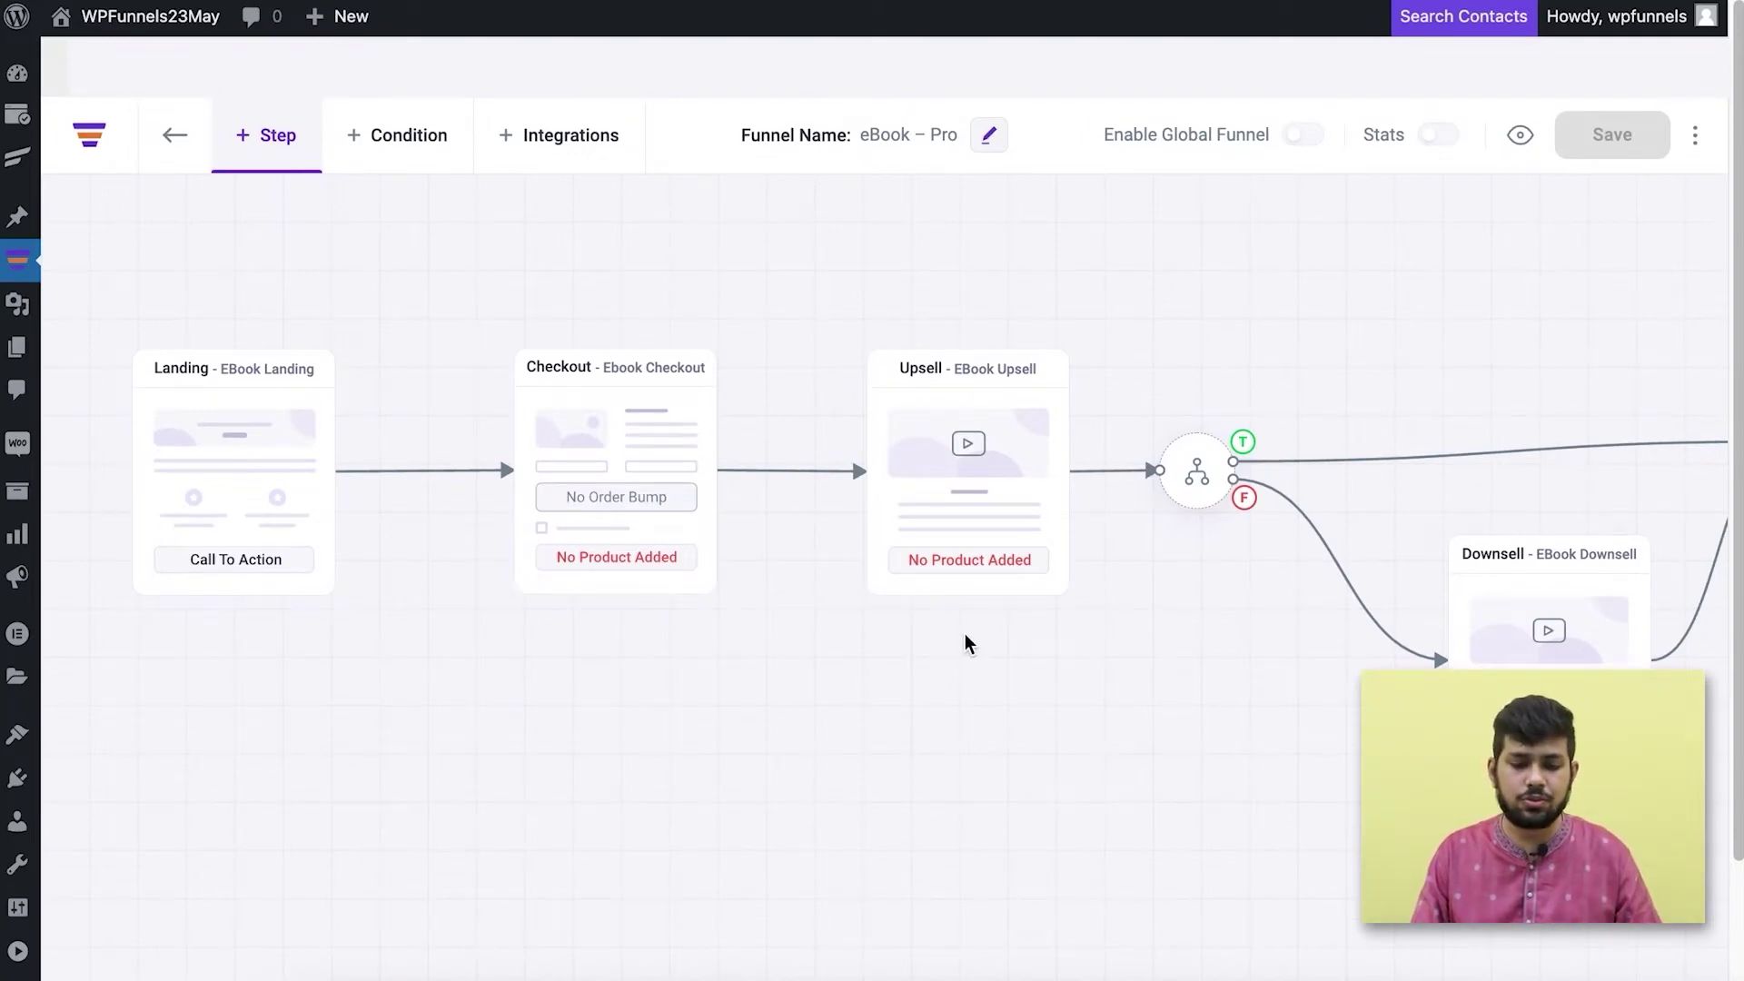
Rearrange the funnel's Checkout, Upsell, condition, Downsell and Thank You steps more compactly and save.
{"action": "left_click_drag", "start_coordinate": [603, 475], "coordinate": [494, 481]}
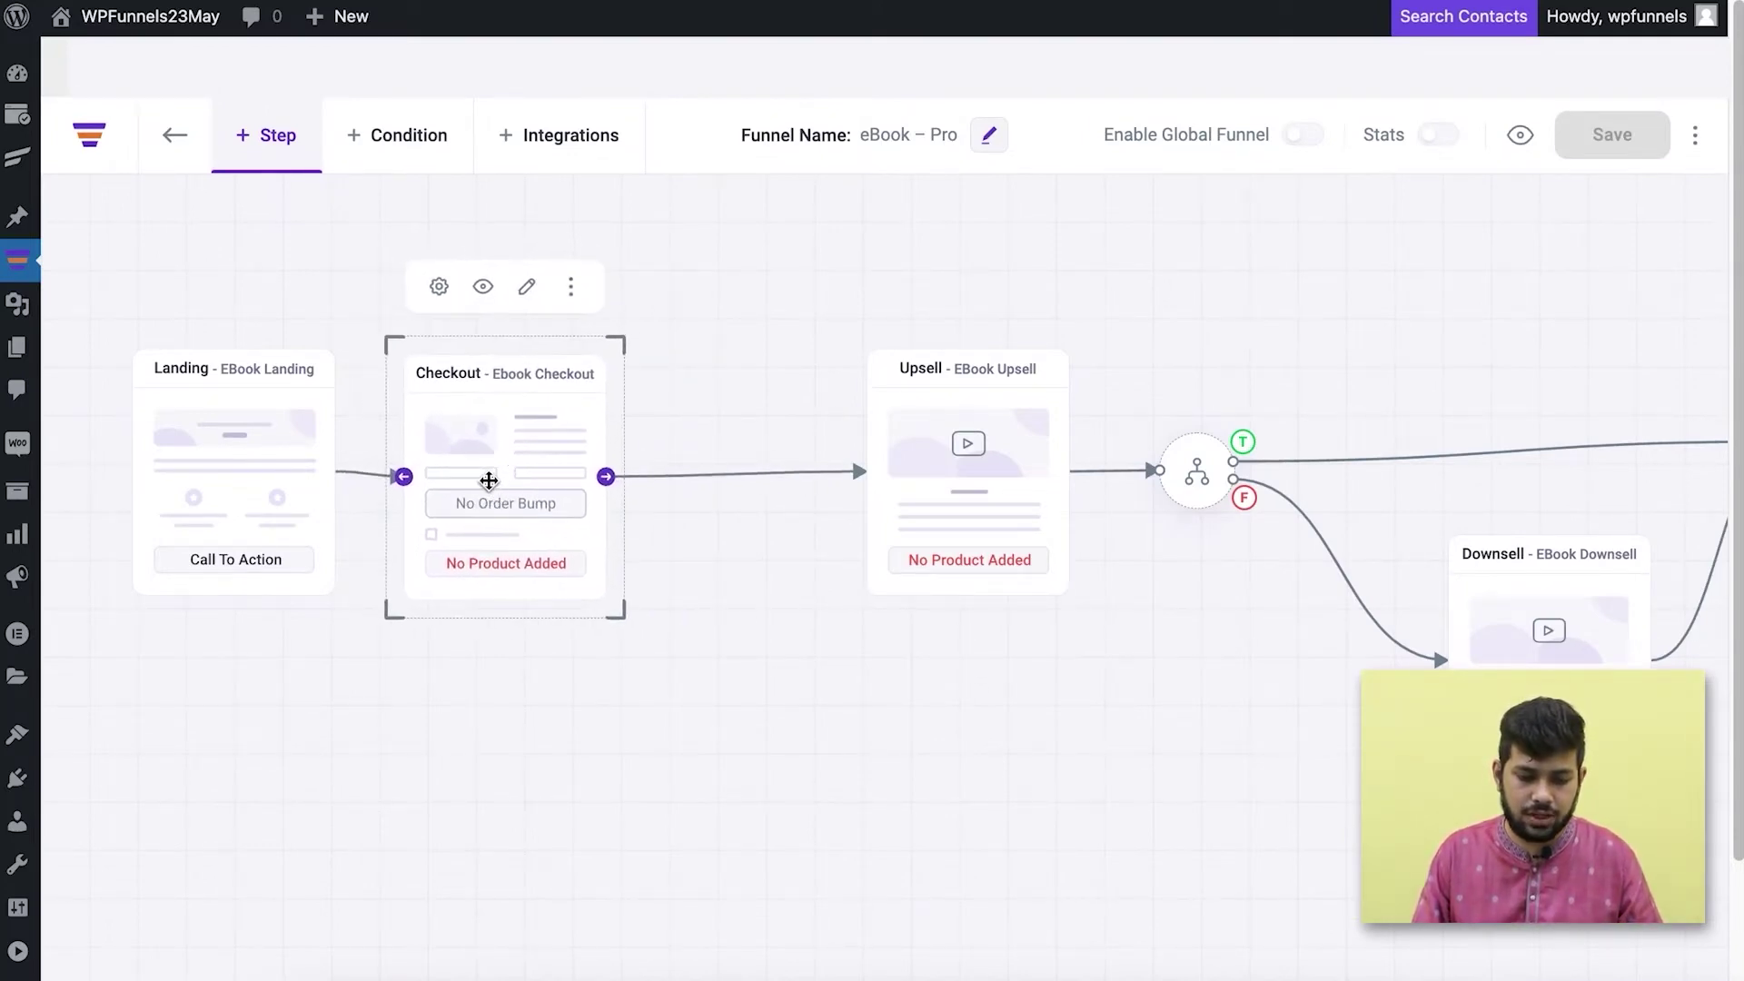
{"action": "left_click_drag", "start_coordinate": [974, 462], "coordinate": [783, 463]}
{"action": "left_click_drag", "start_coordinate": [1197, 471], "coordinate": [963, 468]}
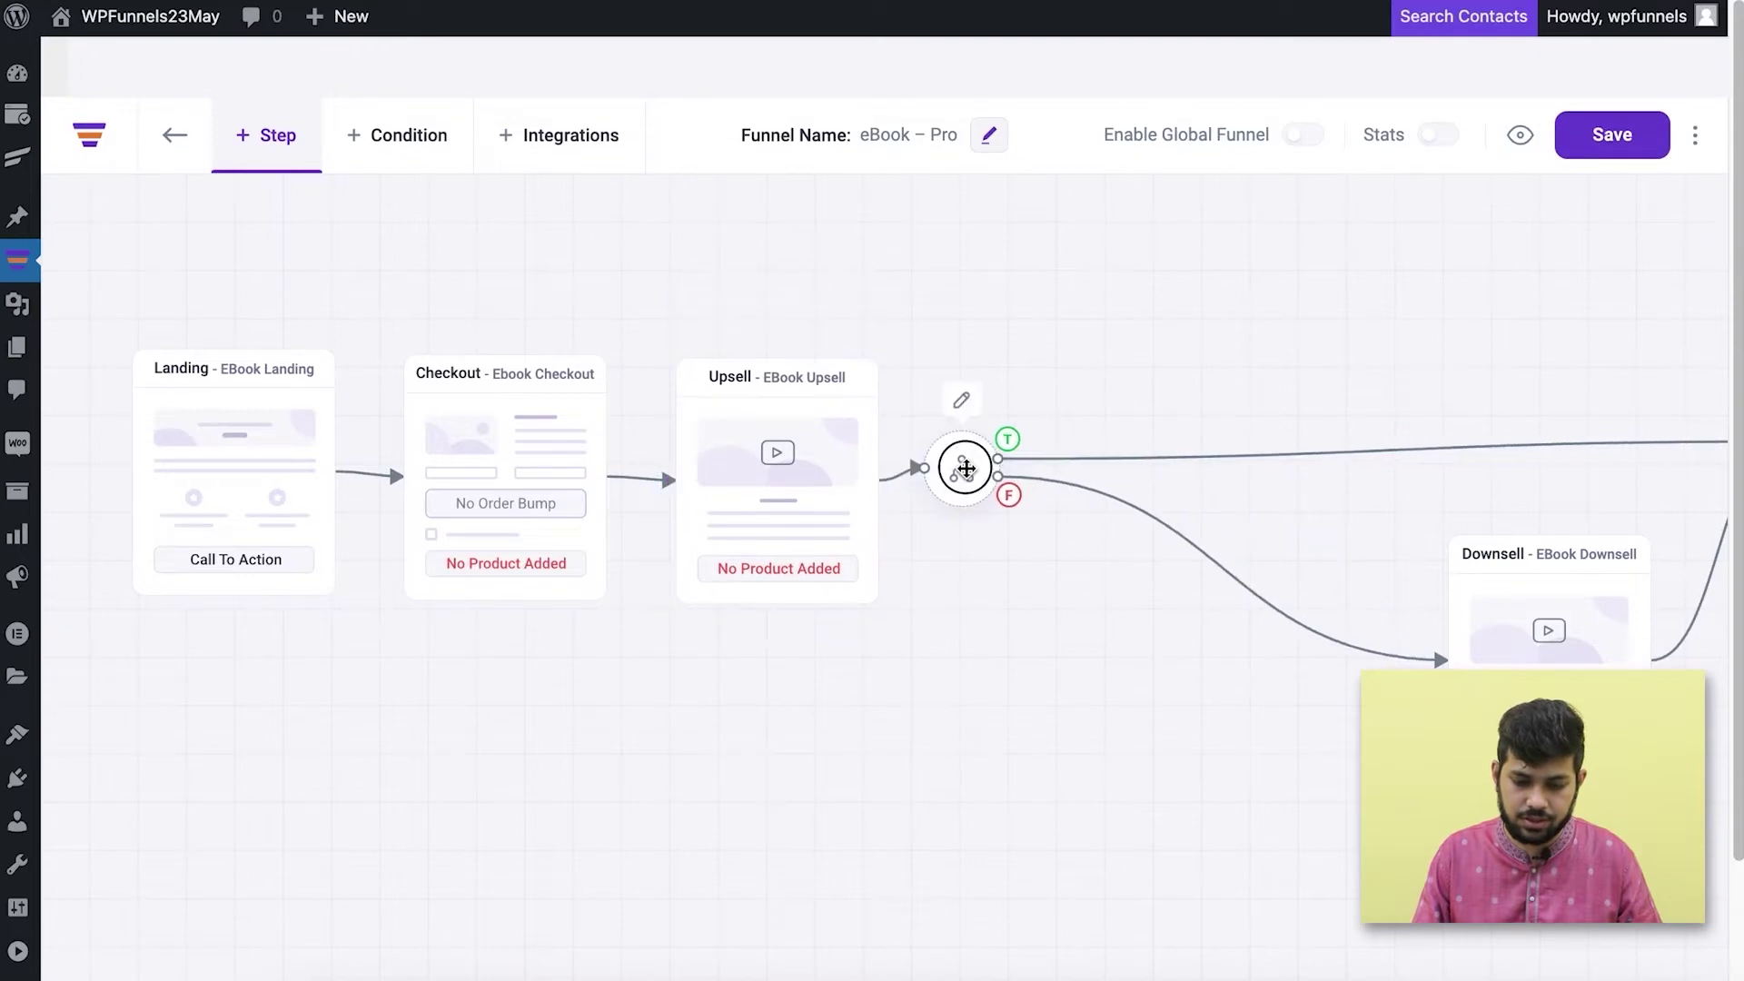
{"action": "left_click_drag", "start_coordinate": [1592, 645], "coordinate": [1298, 647]}
{"action": "scroll", "coordinate": [1378, 600], "scroll_direction": "right", "scroll_amount": 5}
{"action": "left_click_drag", "start_coordinate": [1453, 545], "coordinate": [1154, 536]}
{"action": "left_click_drag", "start_coordinate": [1131, 744], "coordinate": [1506, 713]}
{"action": "left_click", "coordinate": [1622, 162]}
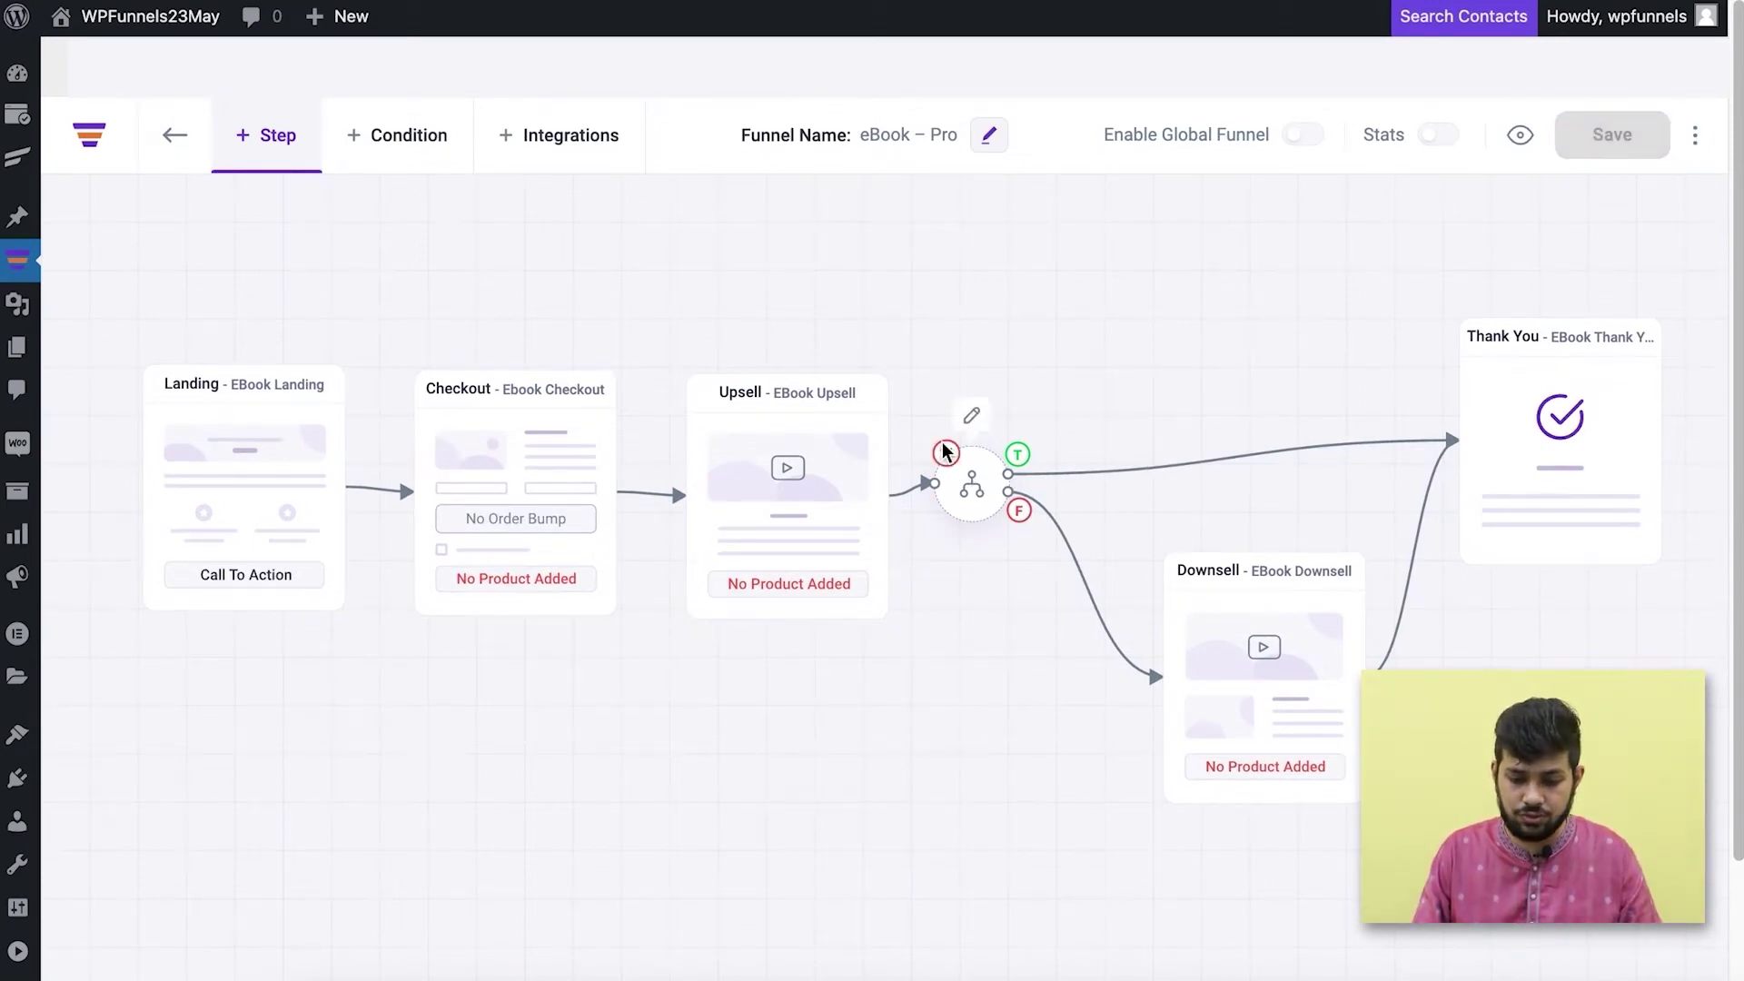
Delete the condition split and the Downsell step from the funnel.
{"action": "left_click", "coordinate": [945, 453]}
{"action": "left_click", "coordinate": [1109, 128]}
{"action": "mouse_move", "coordinate": [1300, 526]}
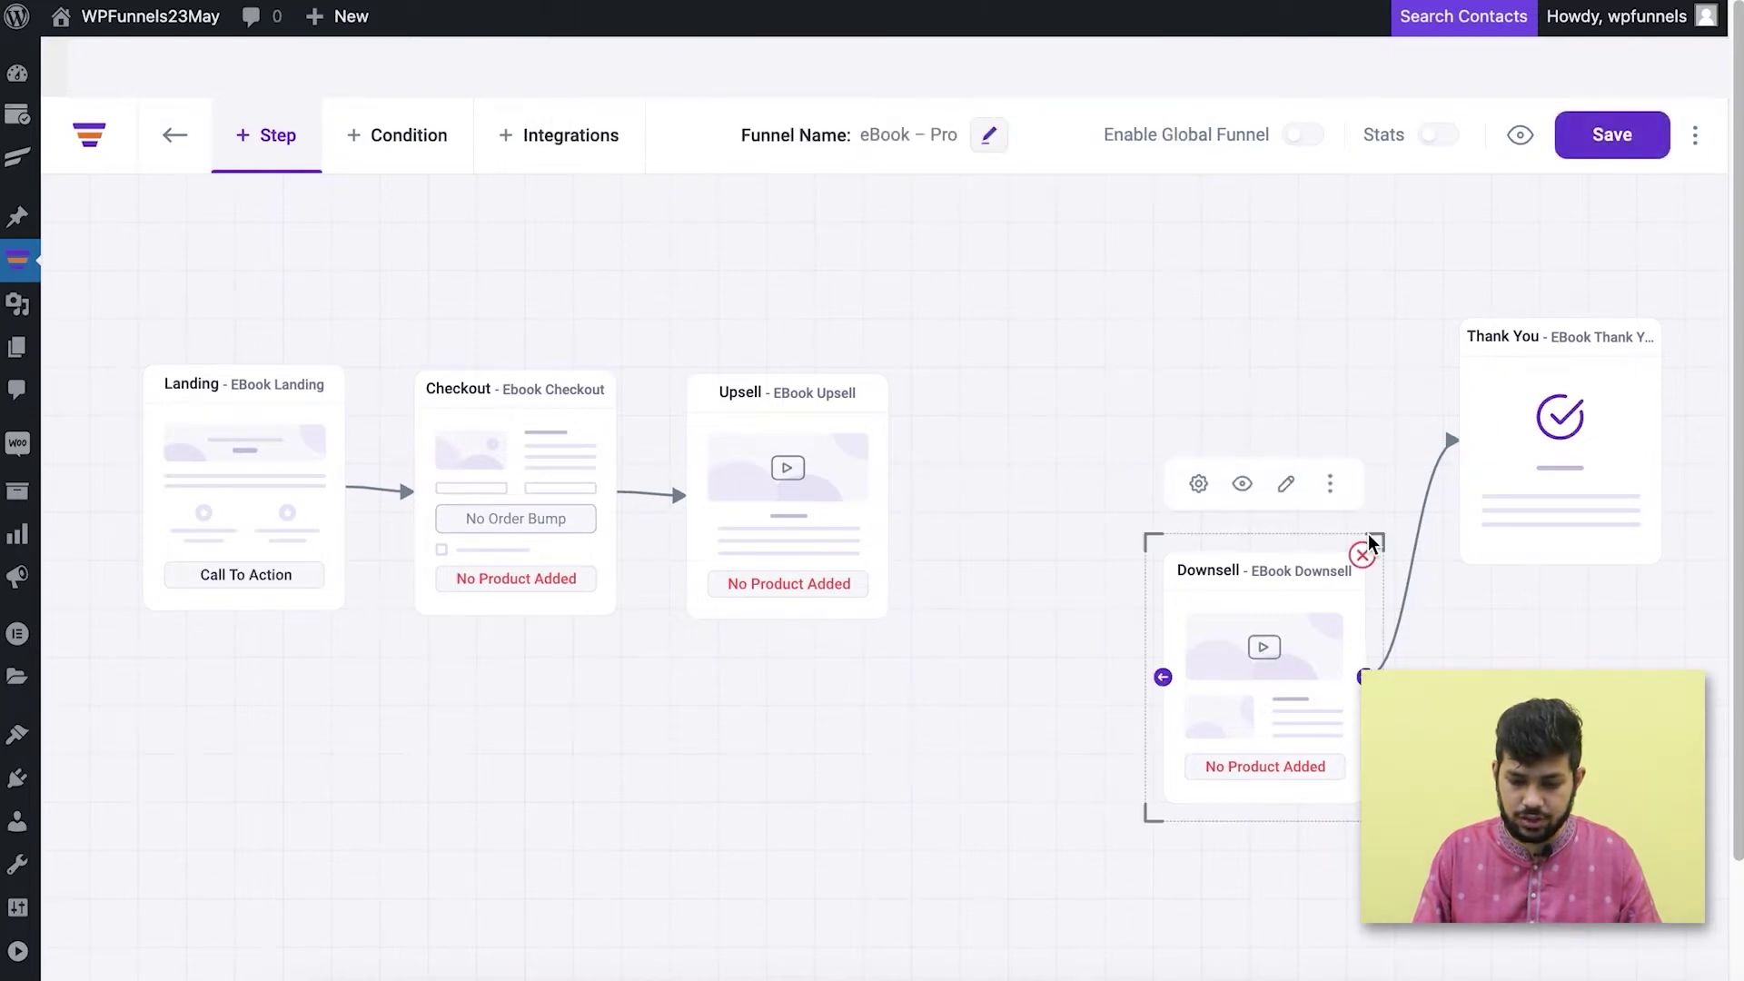
{"action": "left_click", "coordinate": [1364, 557]}
{"action": "left_click", "coordinate": [1135, 130]}
Connect the Upsell step directly to Thank You and save the funnel.
{"action": "left_click_drag", "start_coordinate": [1560, 417], "coordinate": [1104, 463]}
{"action": "mouse_move", "coordinate": [829, 537]}
{"action": "left_click_drag", "start_coordinate": [887, 494], "coordinate": [1044, 499]}
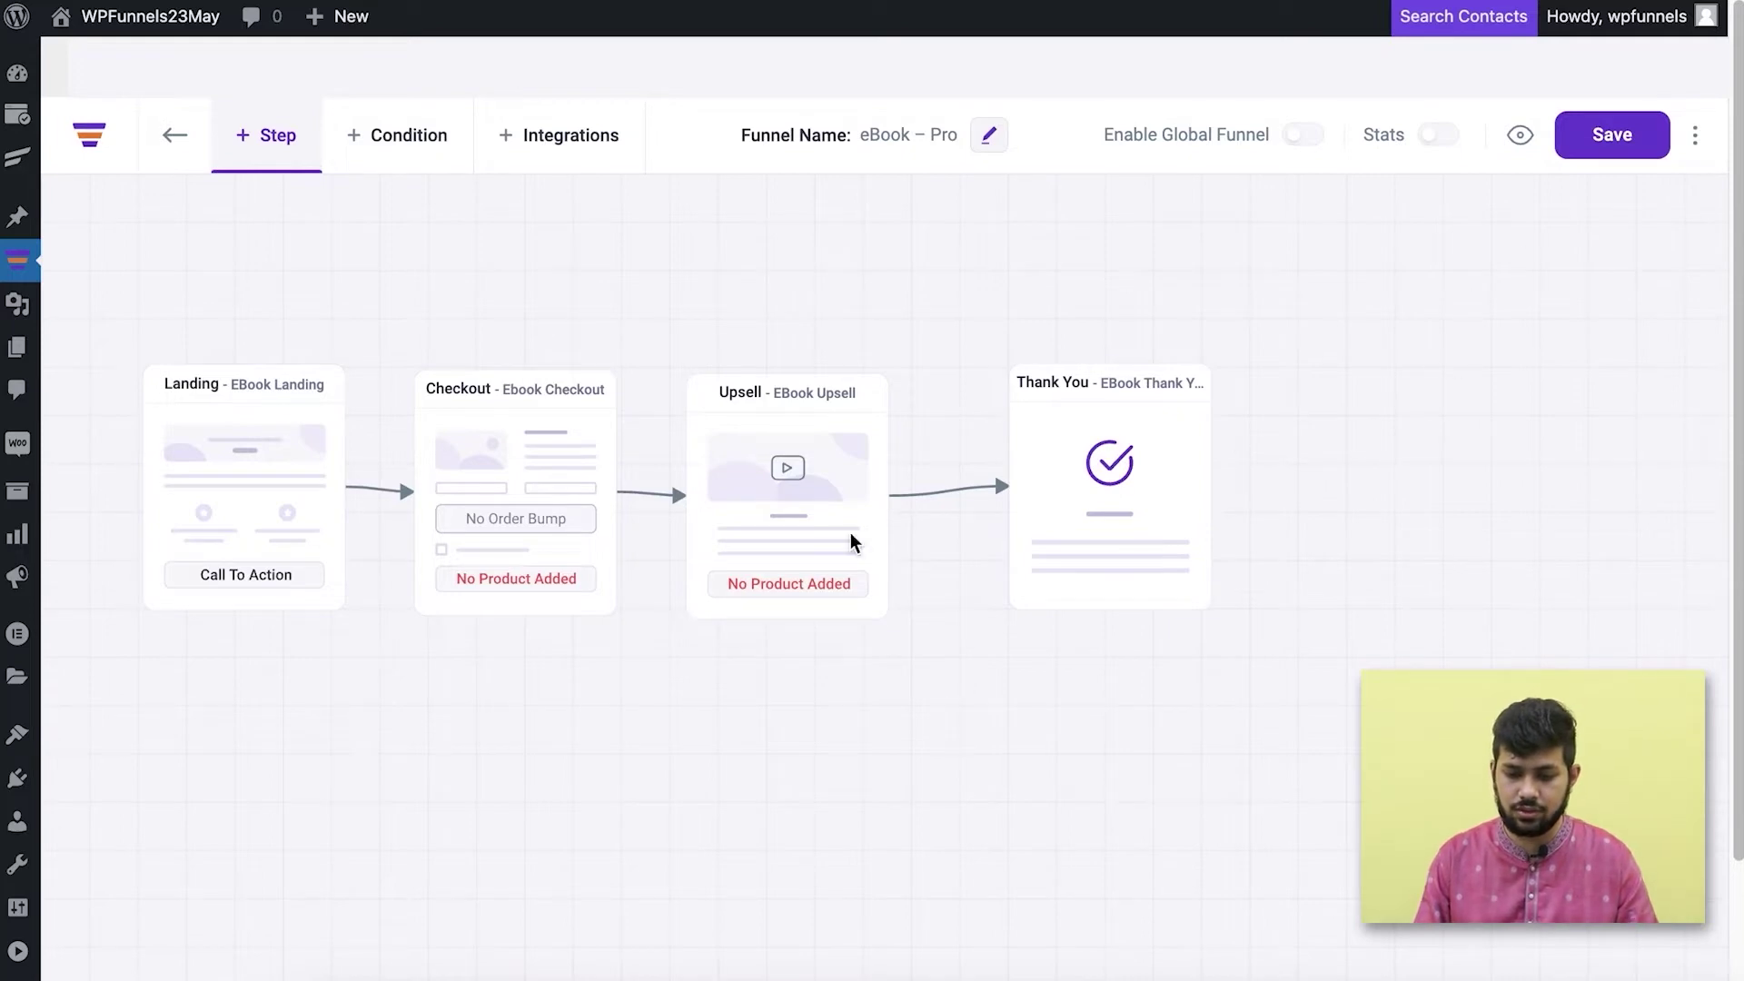
{"action": "left_click", "coordinate": [1589, 148]}
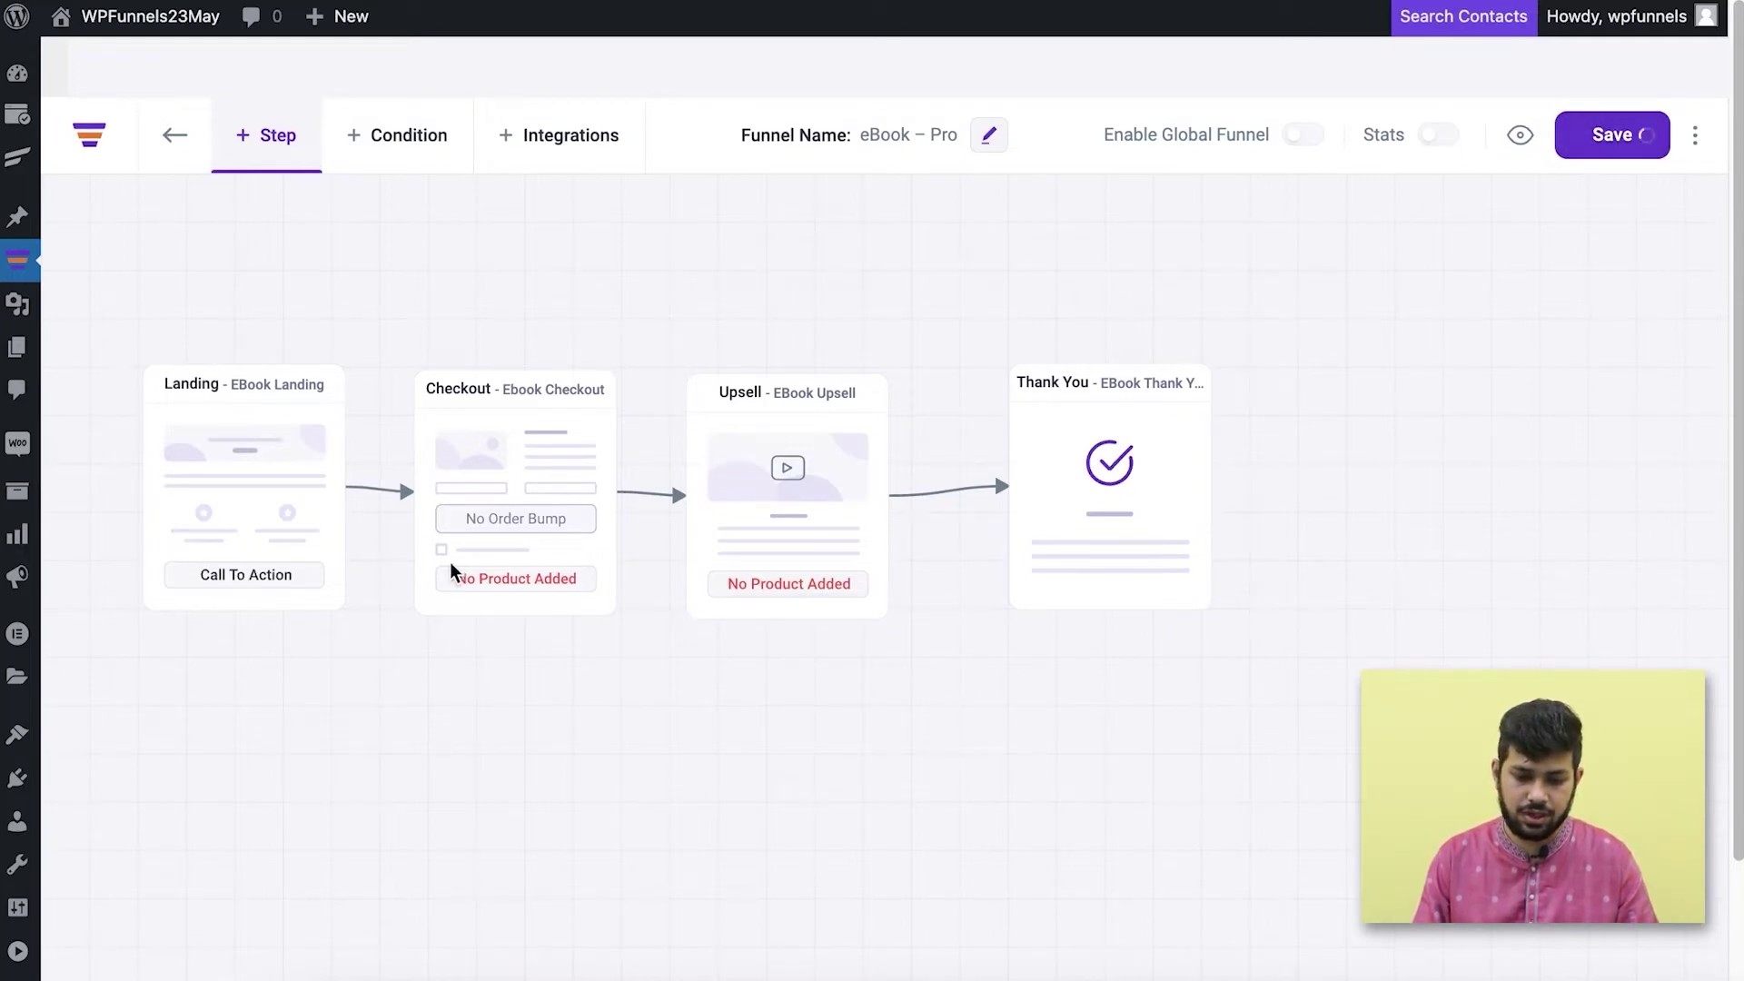
{"action": "mouse_move", "coordinate": [467, 292]}
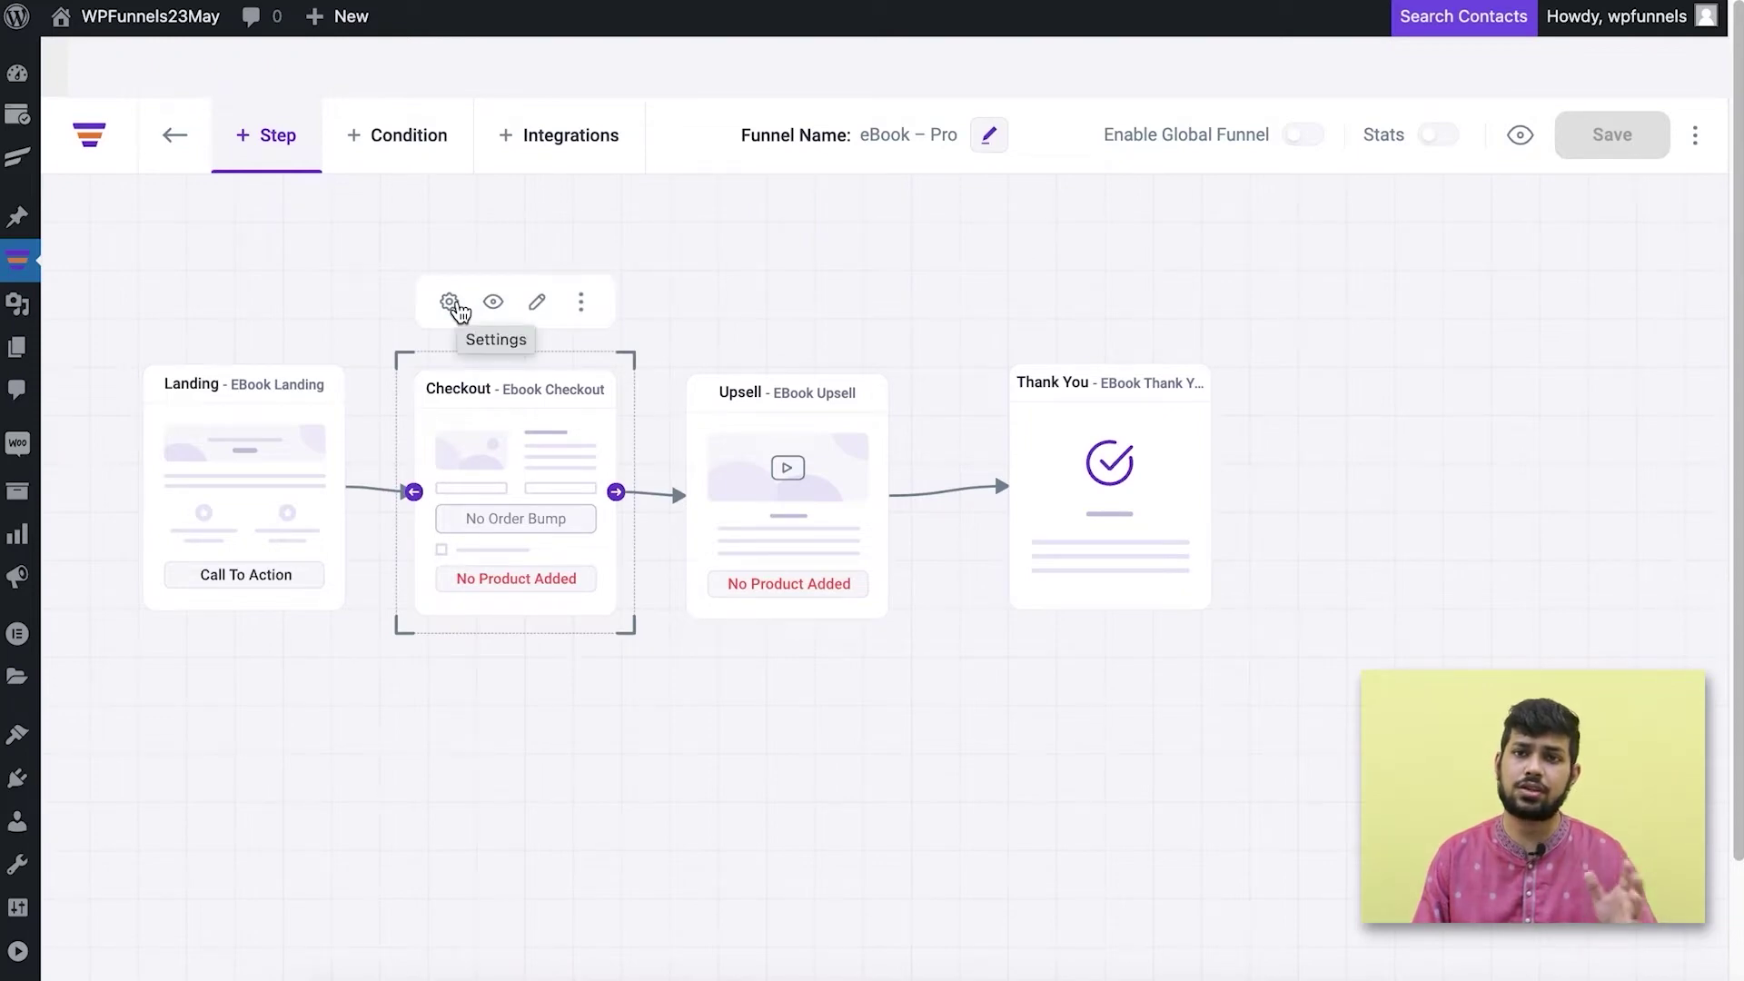
Assign Course LD 1 as the Ebook Checkout step's product and save its settings.
{"action": "left_click", "coordinate": [452, 303]}
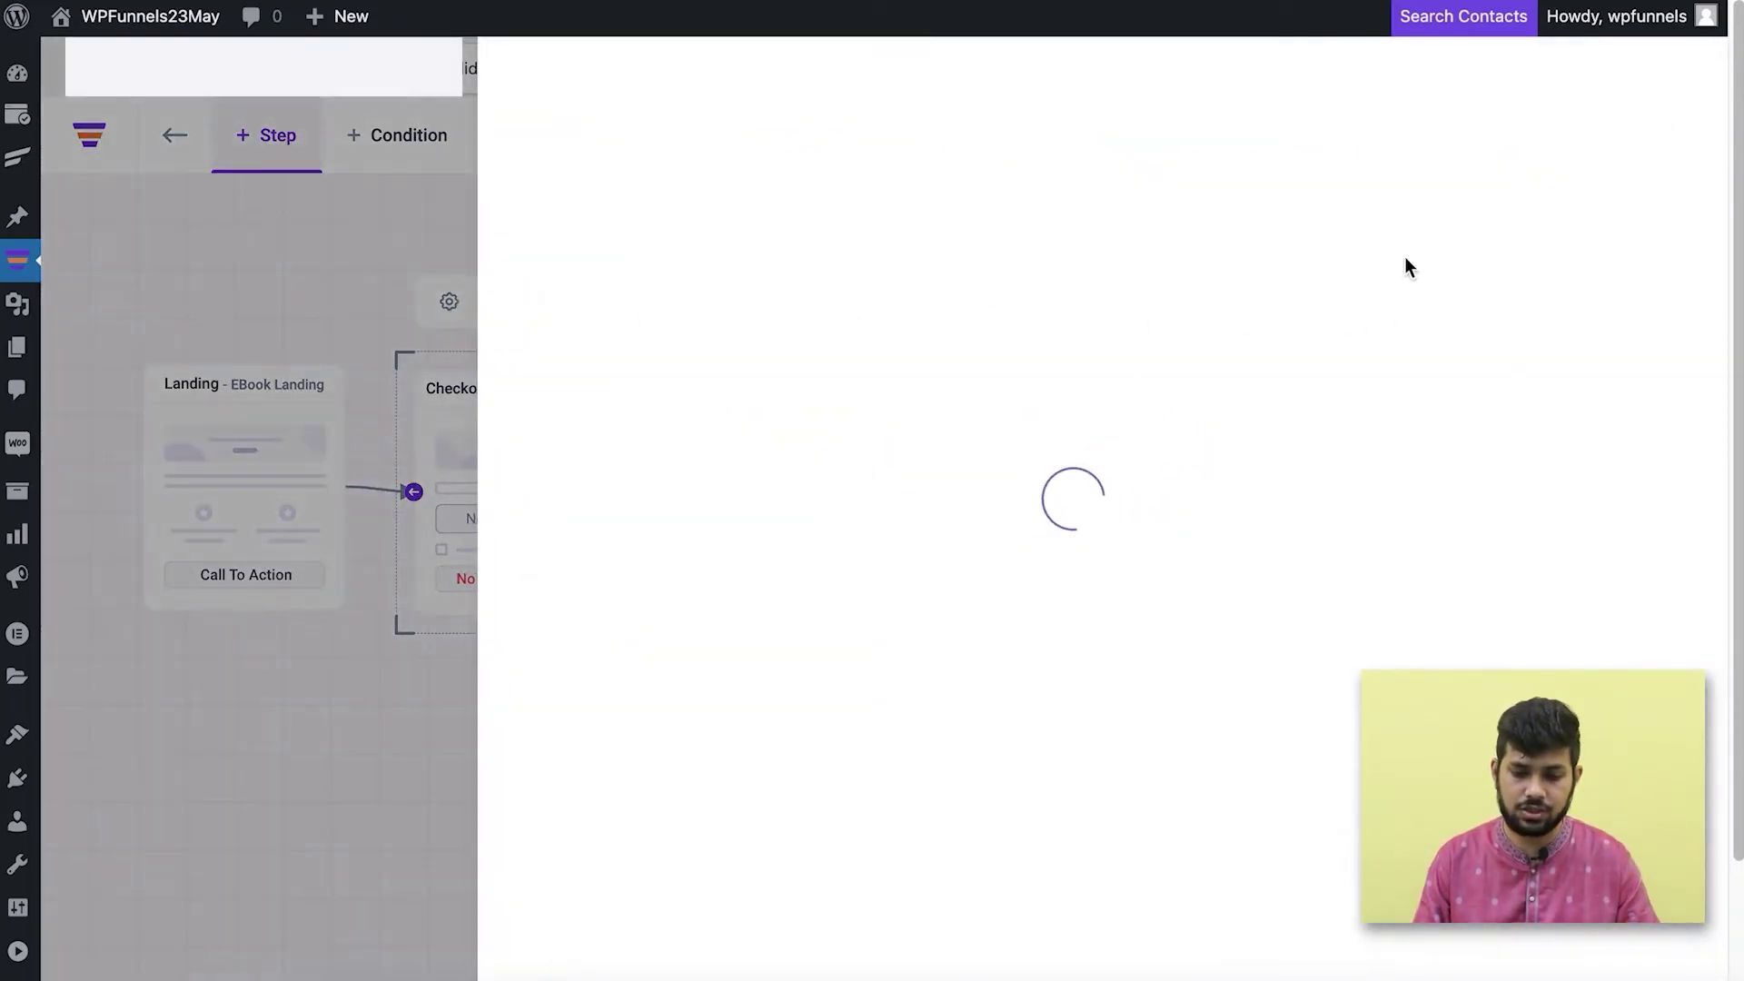
{"action": "left_click", "coordinate": [1290, 320]}
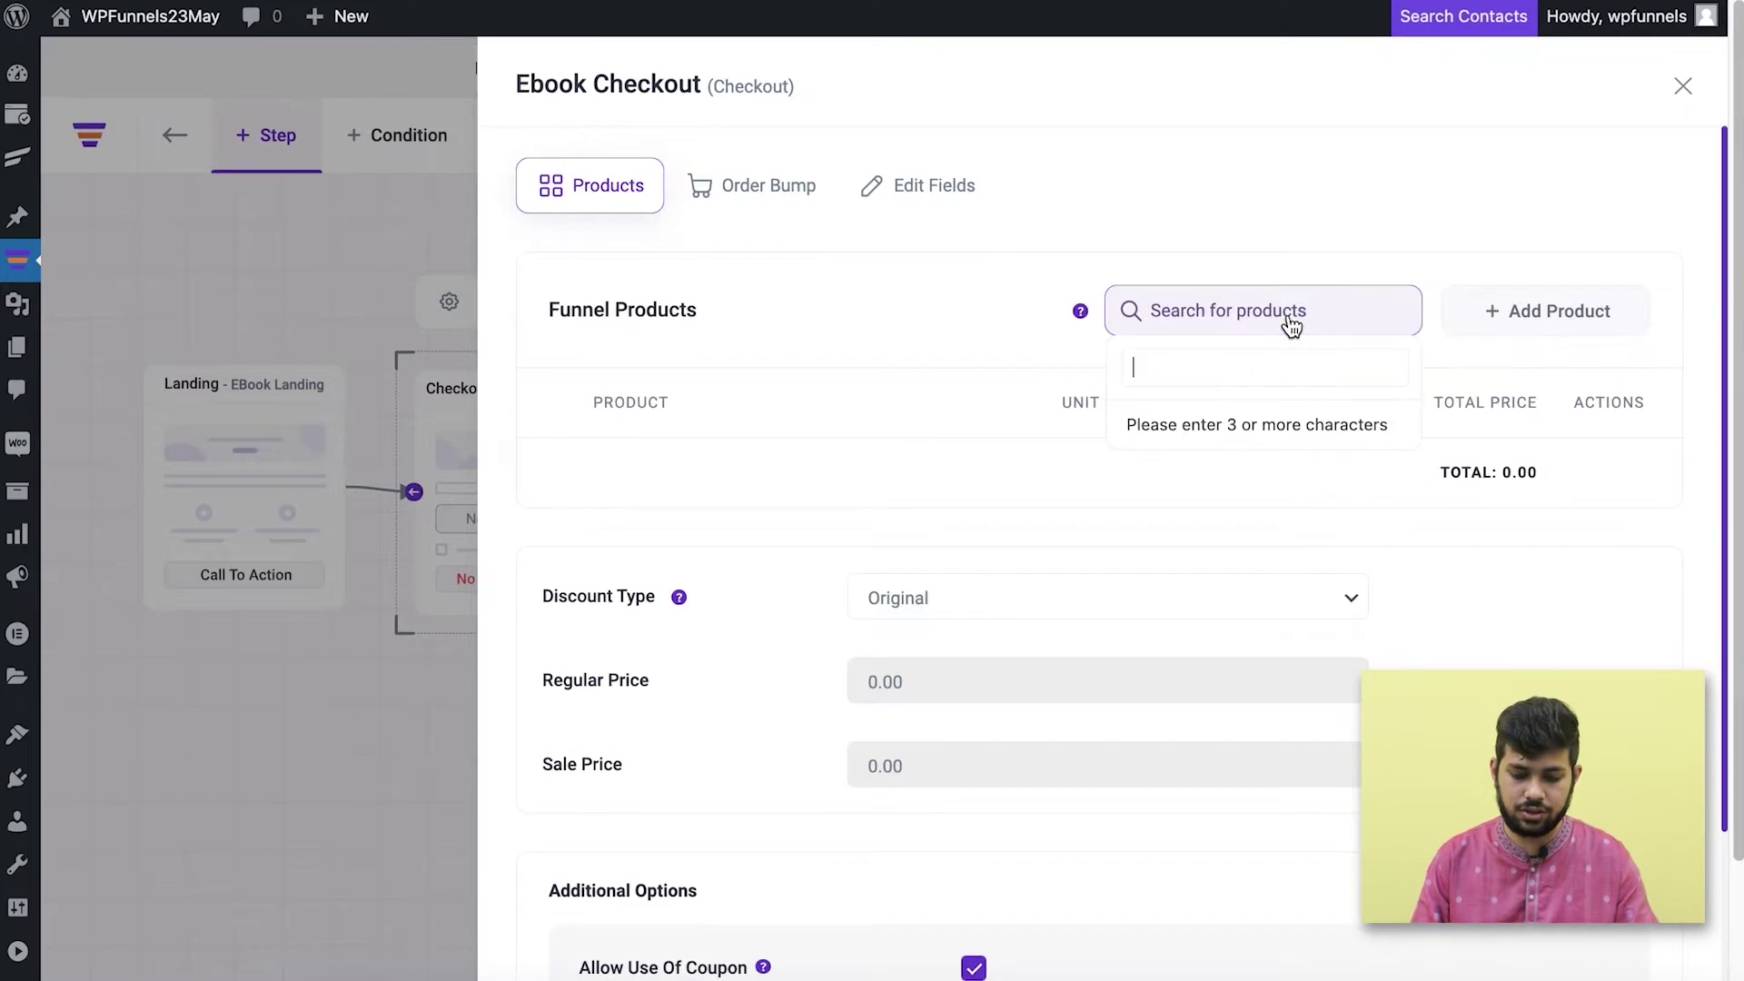
{"action": "type", "text": "course"}
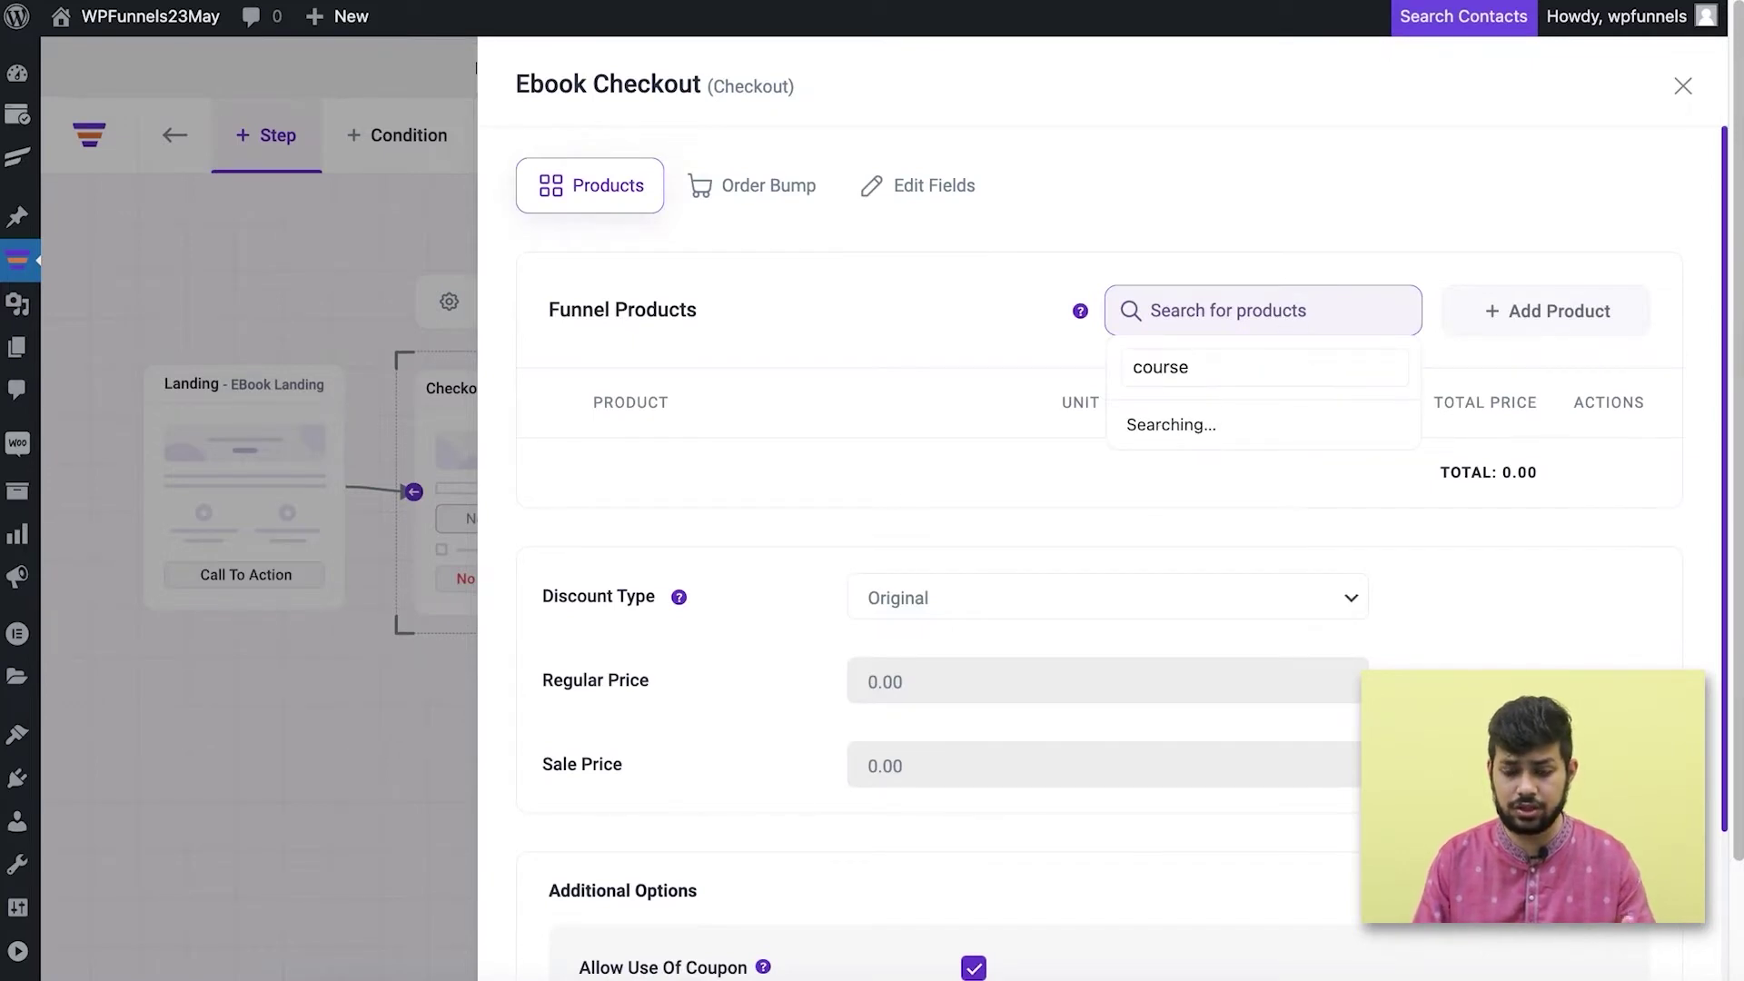
{"action": "left_click", "coordinate": [1250, 424]}
{"action": "left_click", "coordinate": [1513, 318]}
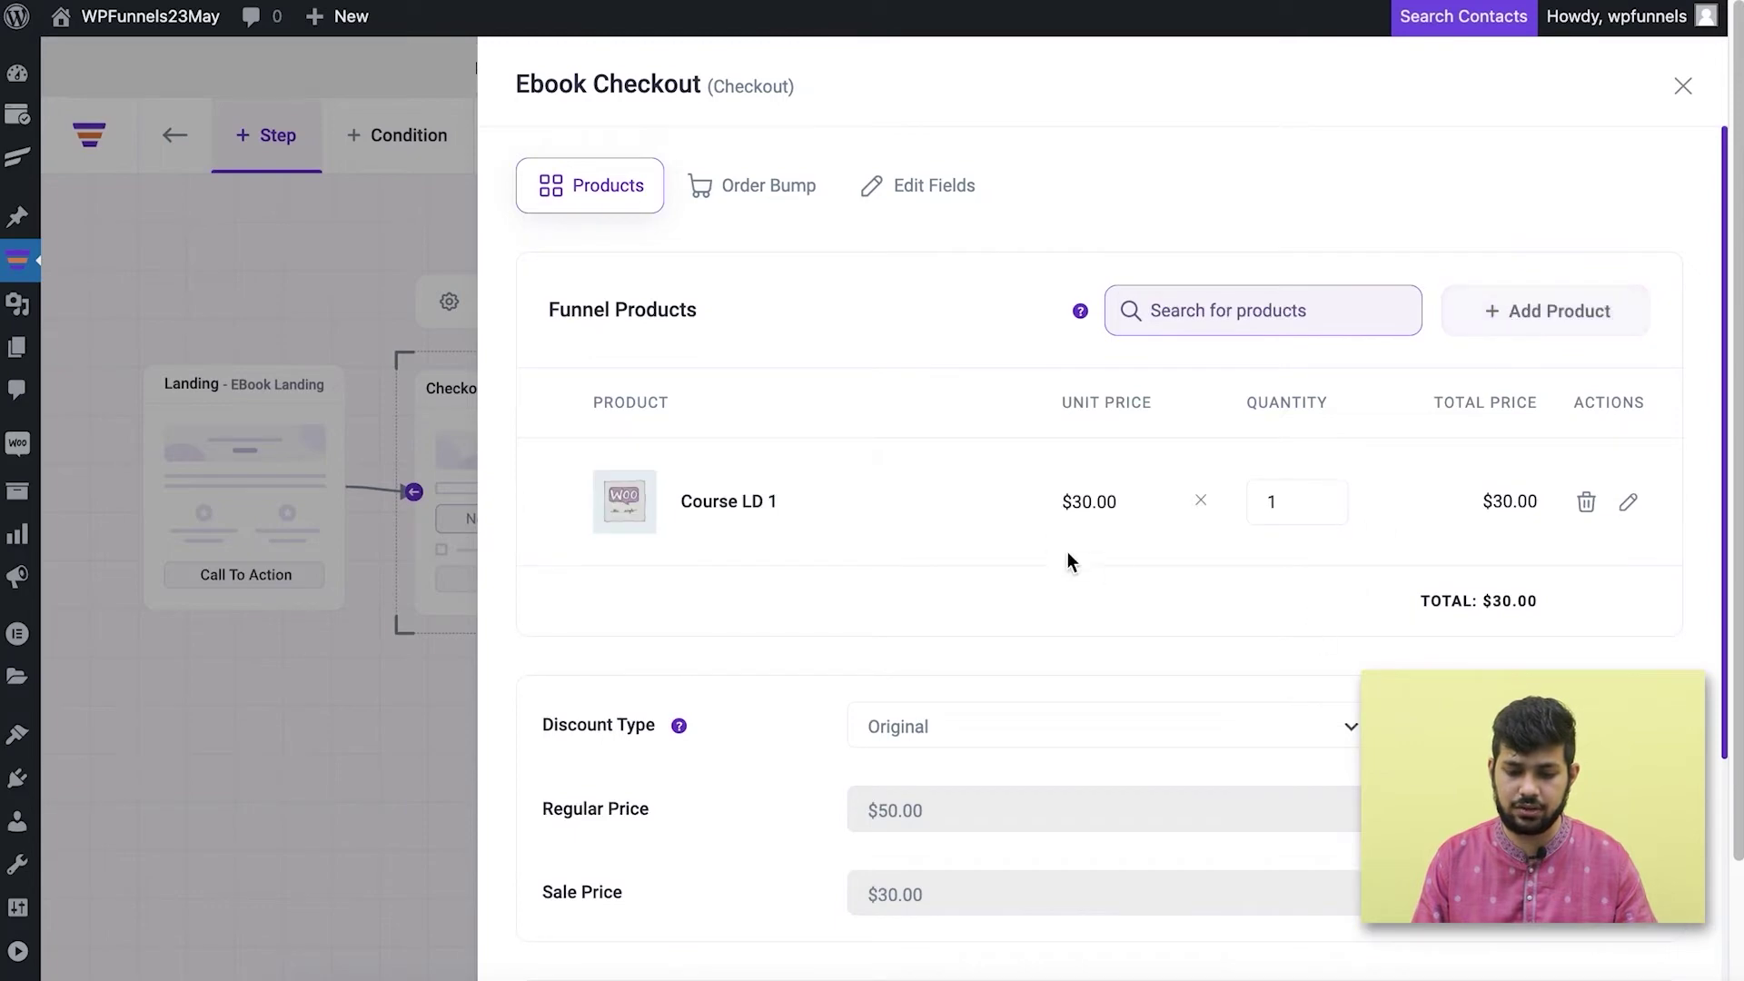
{"action": "scroll", "coordinate": [1448, 634], "scroll_direction": "down", "scroll_amount": 4}
{"action": "left_click", "coordinate": [1547, 966]}
{"action": "left_click", "coordinate": [1681, 87]}
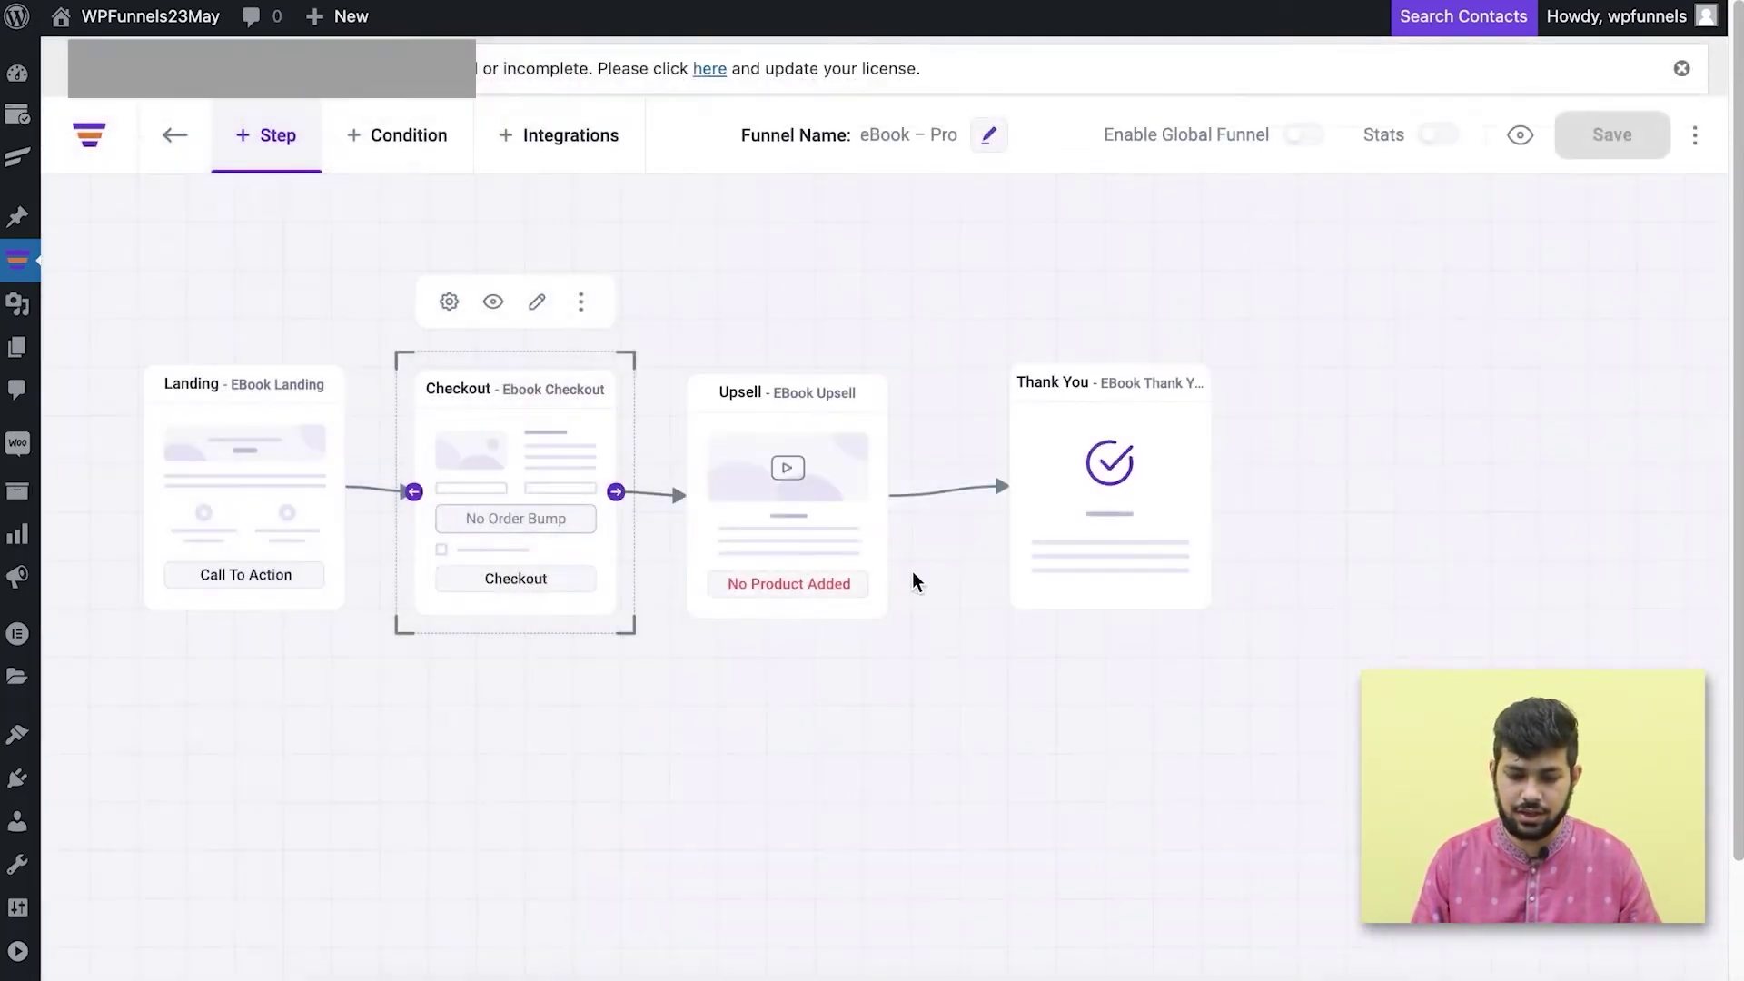
Add Course LD 2 as the EBook Upsell product and save the funnel.
{"action": "mouse_move", "coordinate": [752, 494]}
{"action": "left_click", "coordinate": [720, 306]}
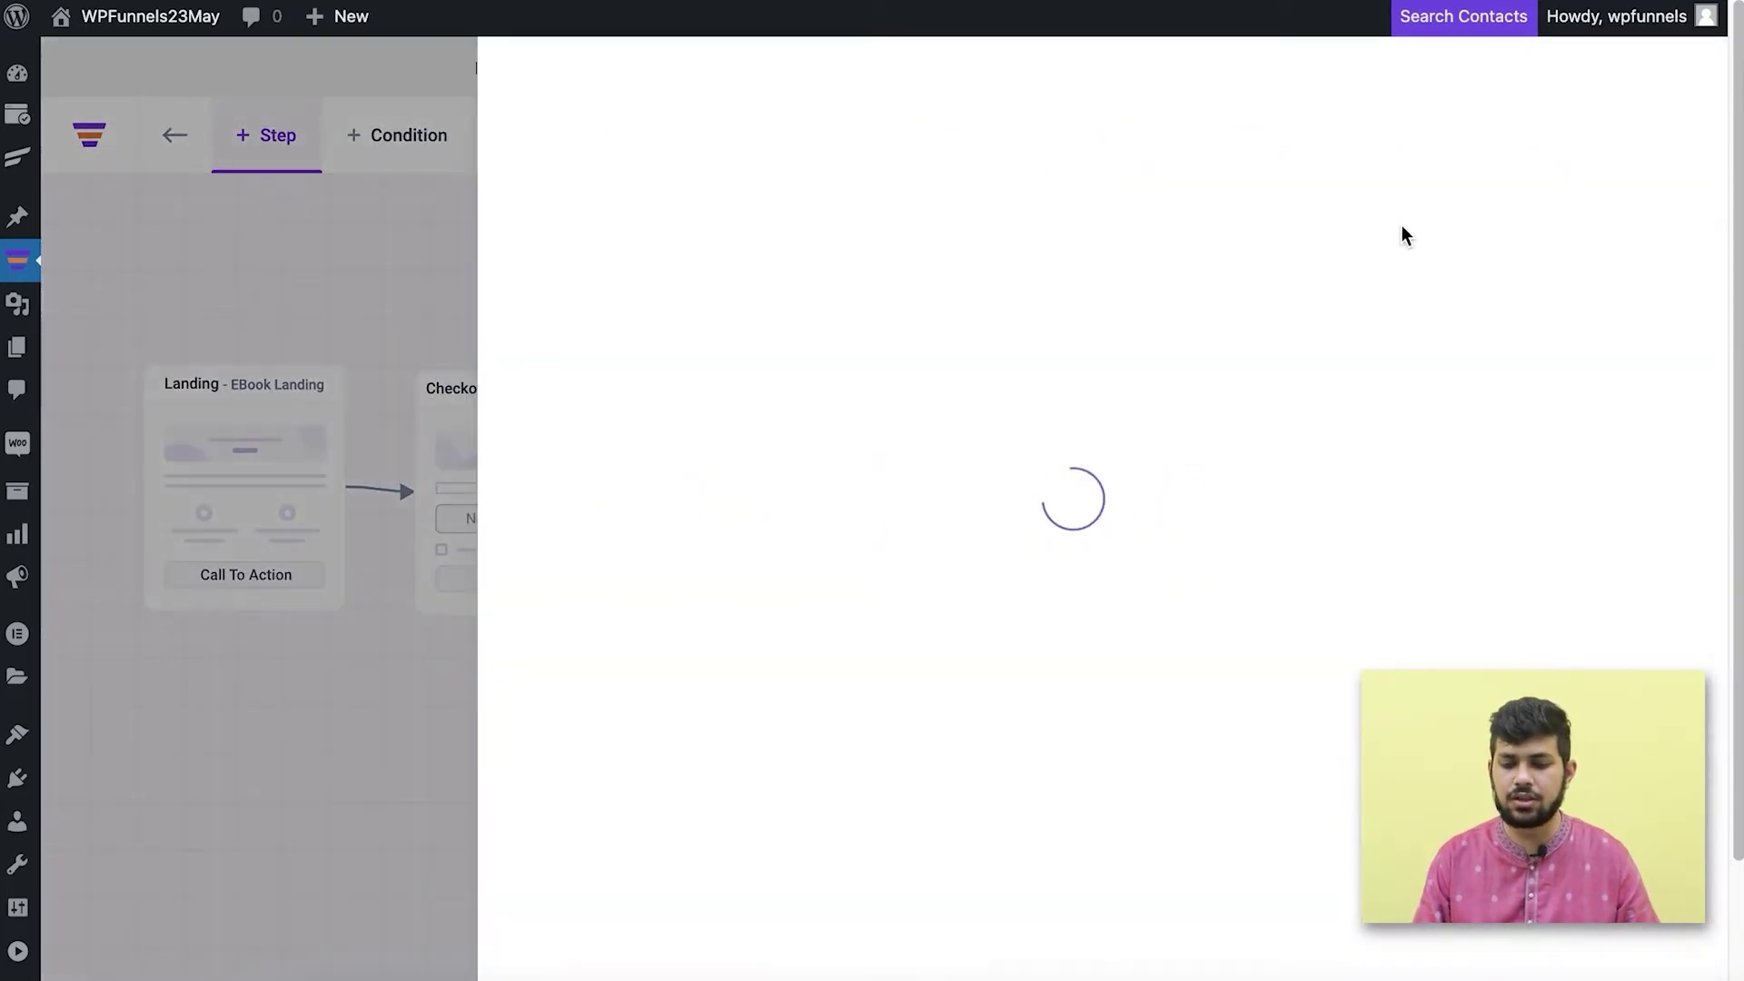
{"action": "left_click", "coordinate": [1308, 310]}
{"action": "type", "text": "course"}
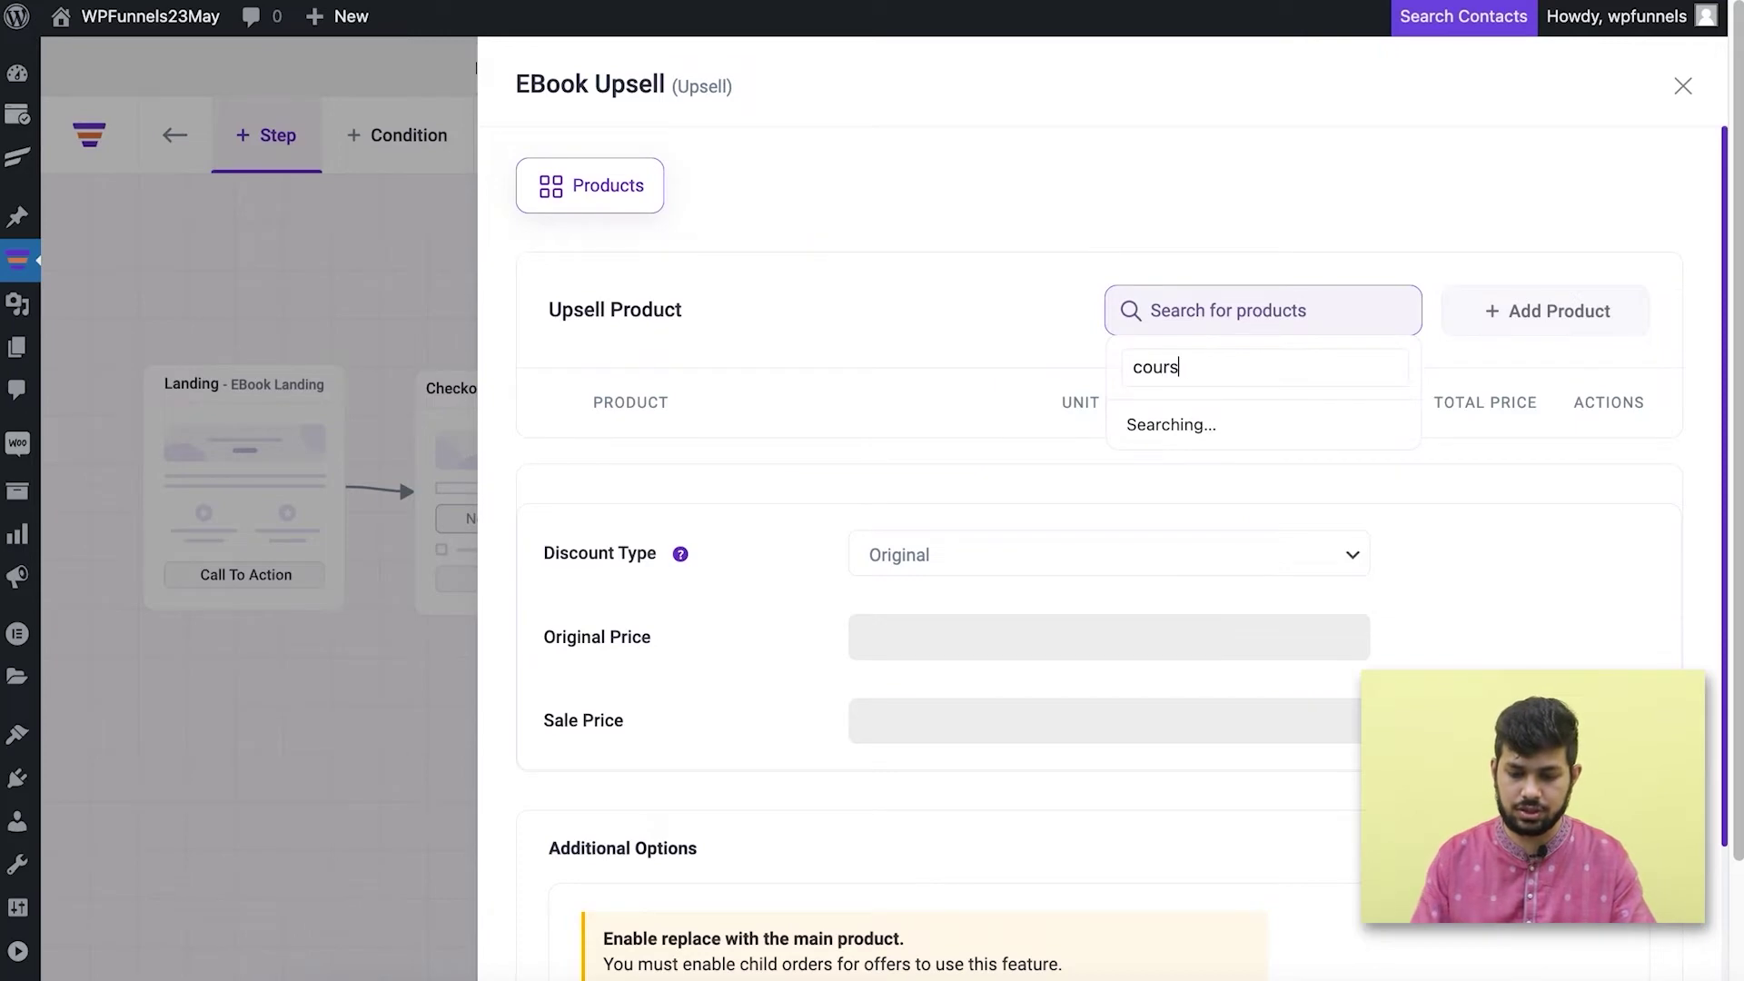
{"action": "left_click", "coordinate": [1252, 481]}
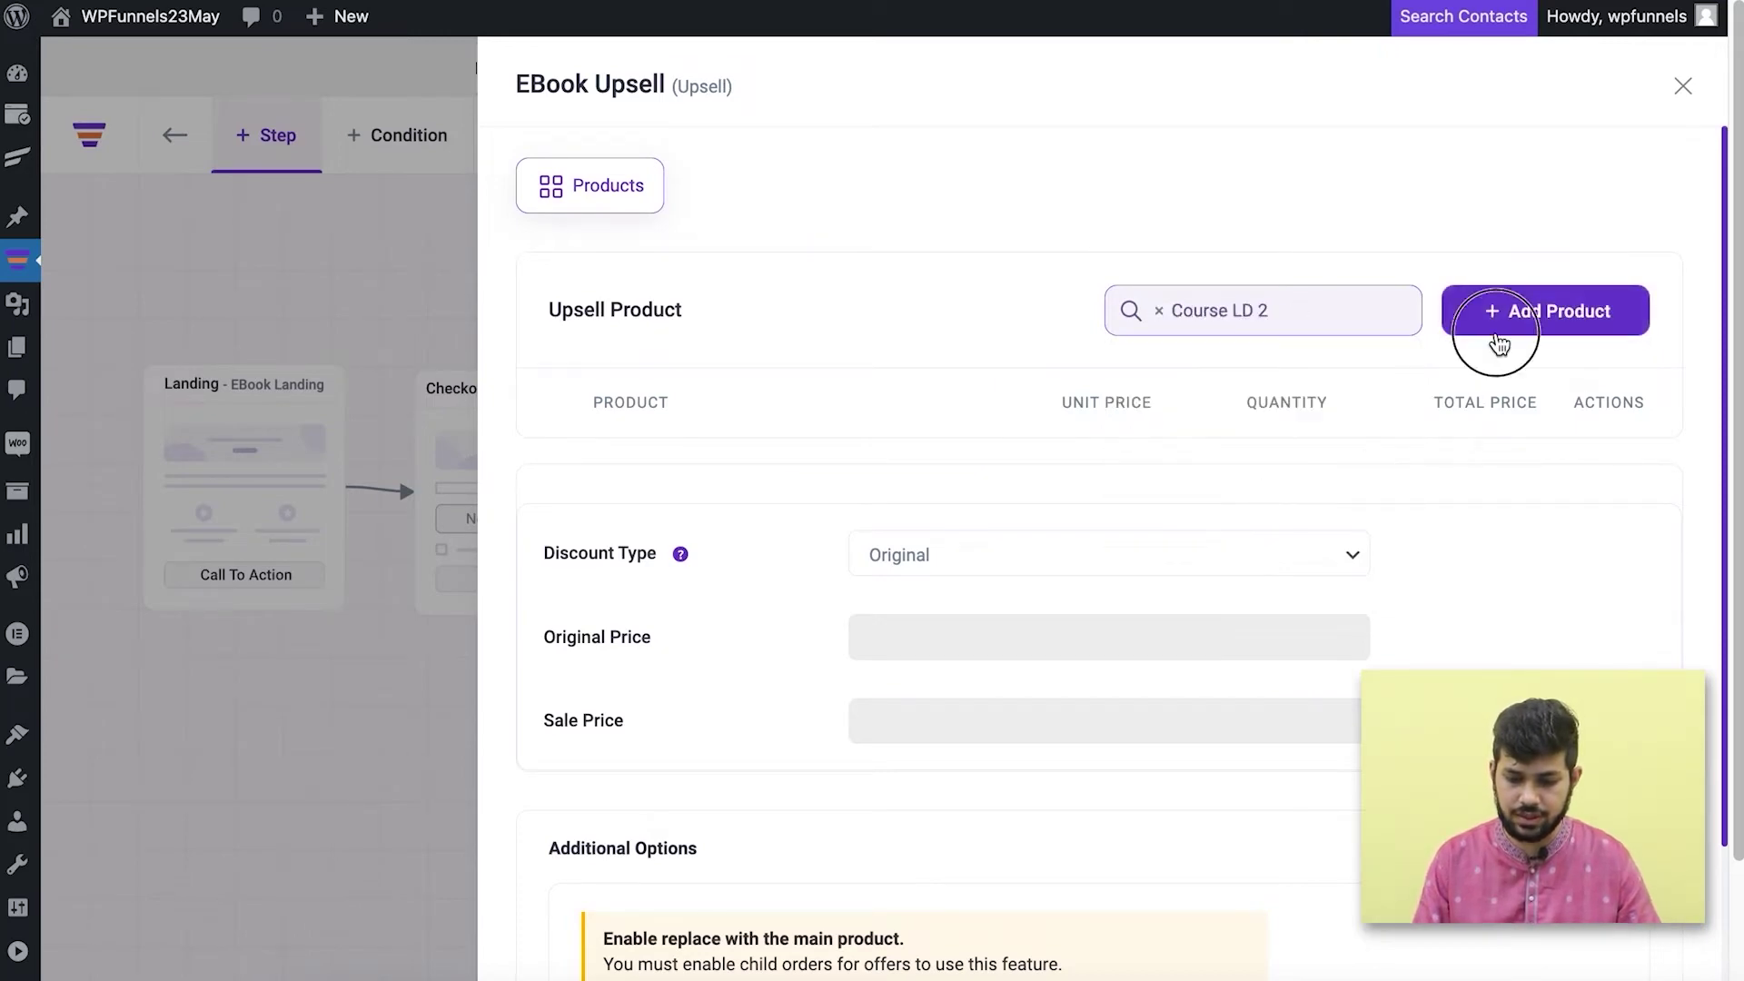
{"action": "left_click", "coordinate": [1494, 333]}
{"action": "scroll", "coordinate": [1494, 670], "scroll_direction": "down", "scroll_amount": 3}
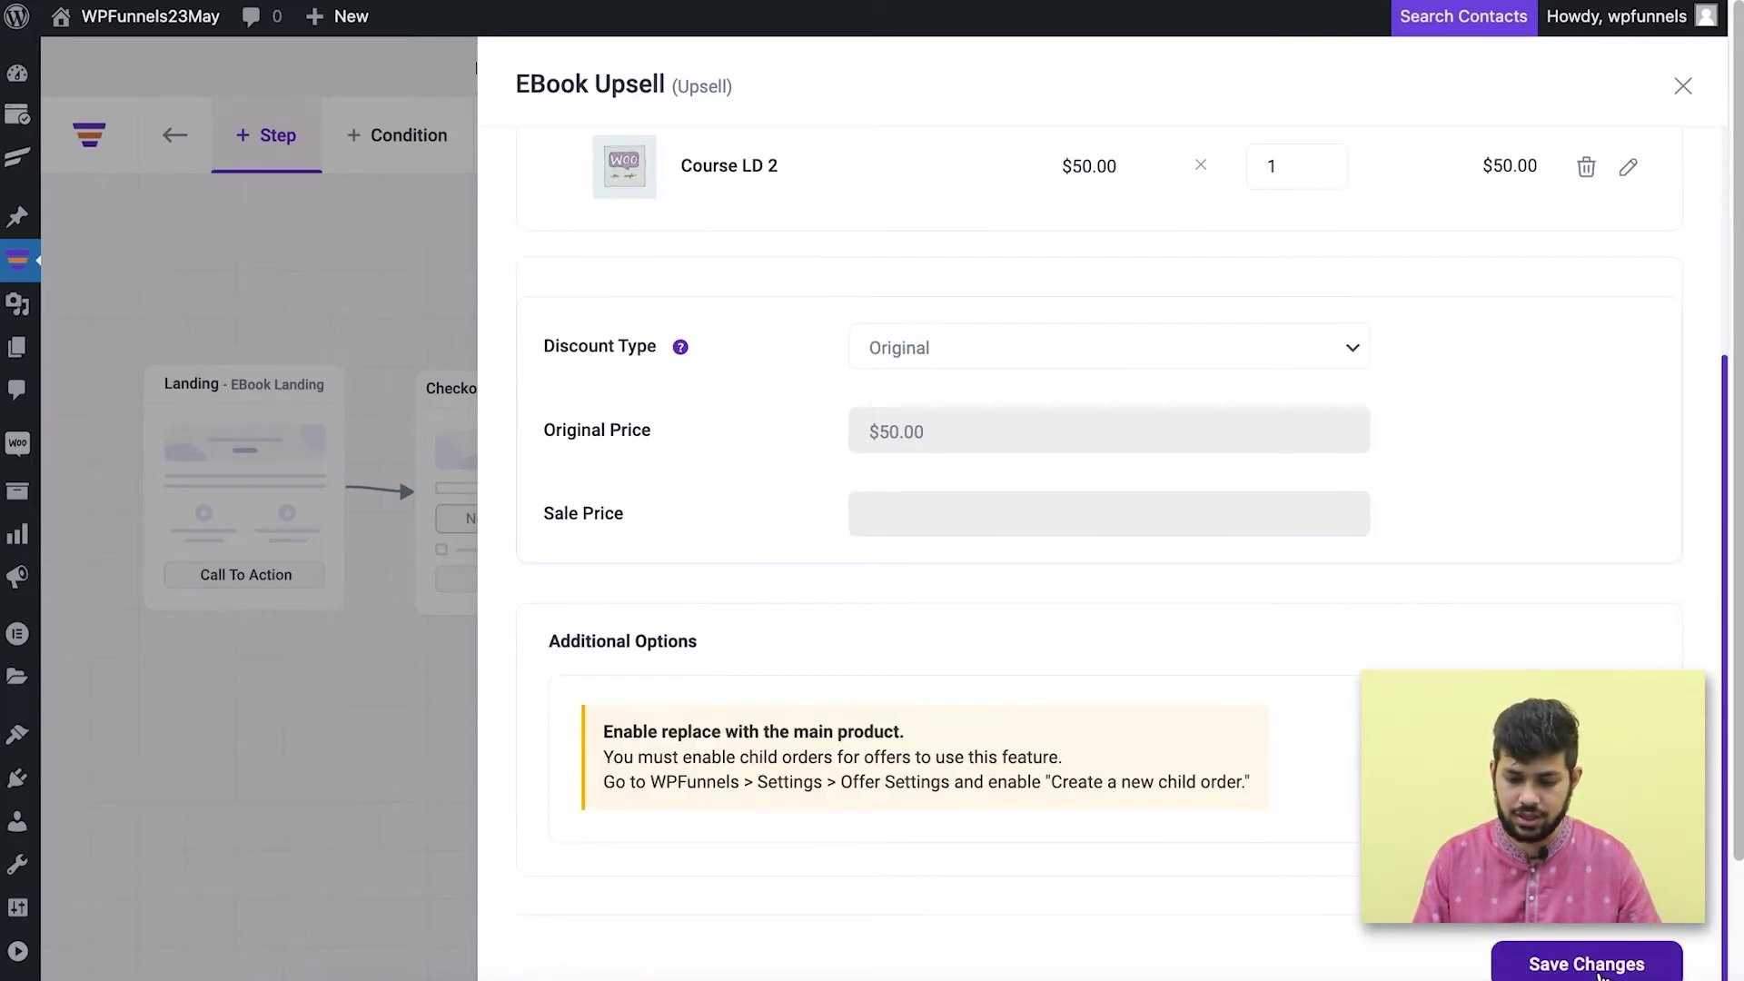
{"action": "left_click", "coordinate": [1682, 87]}
{"action": "left_click", "coordinate": [1600, 145]}
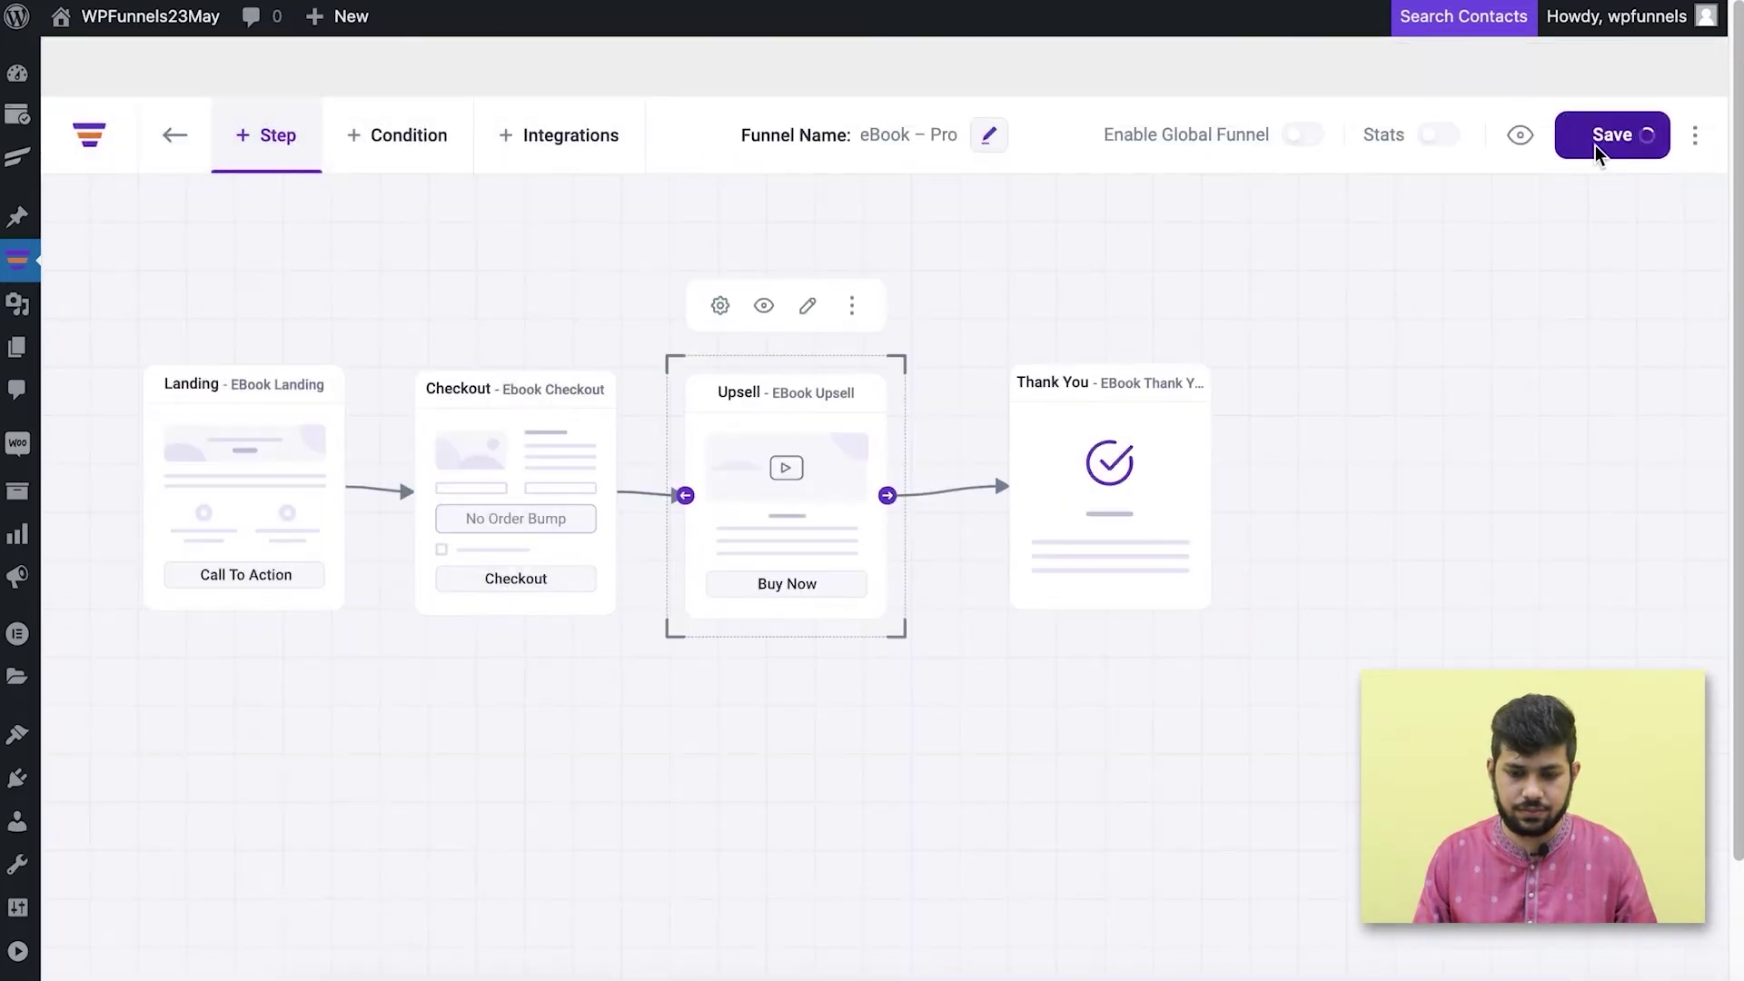
{"action": "left_click_drag", "start_coordinate": [669, 720], "coordinate": [833, 705]}
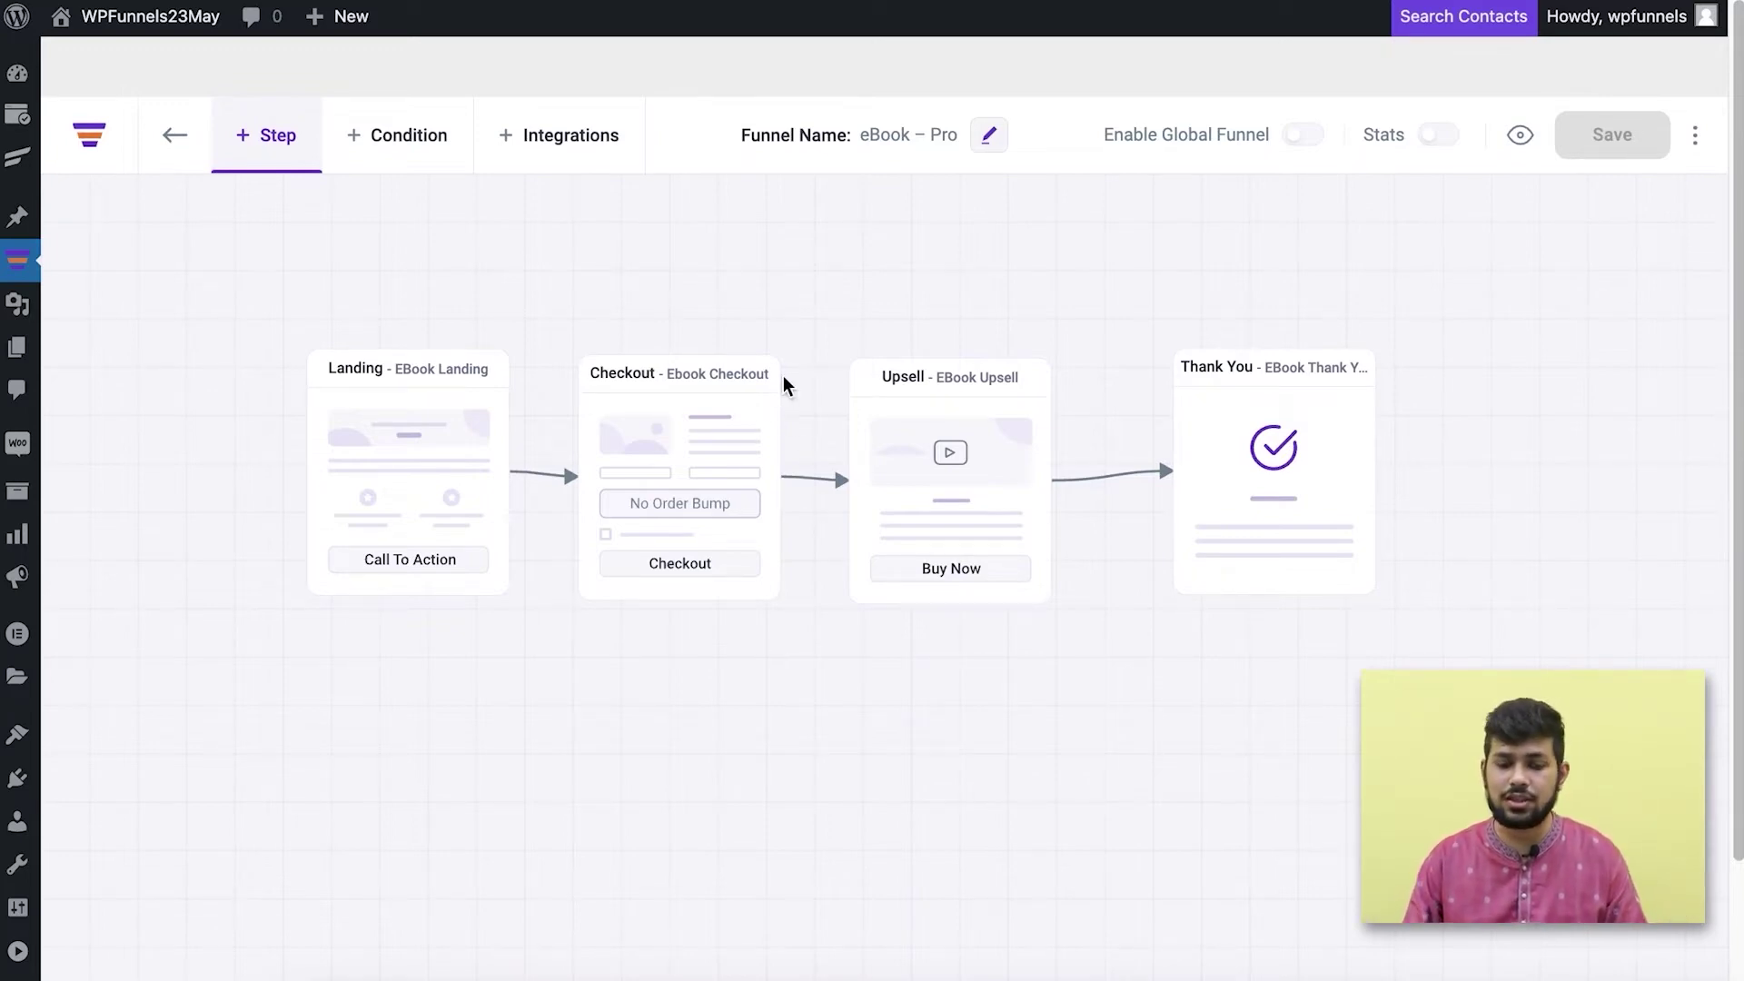
{"action": "left_click", "coordinate": [427, 418]}
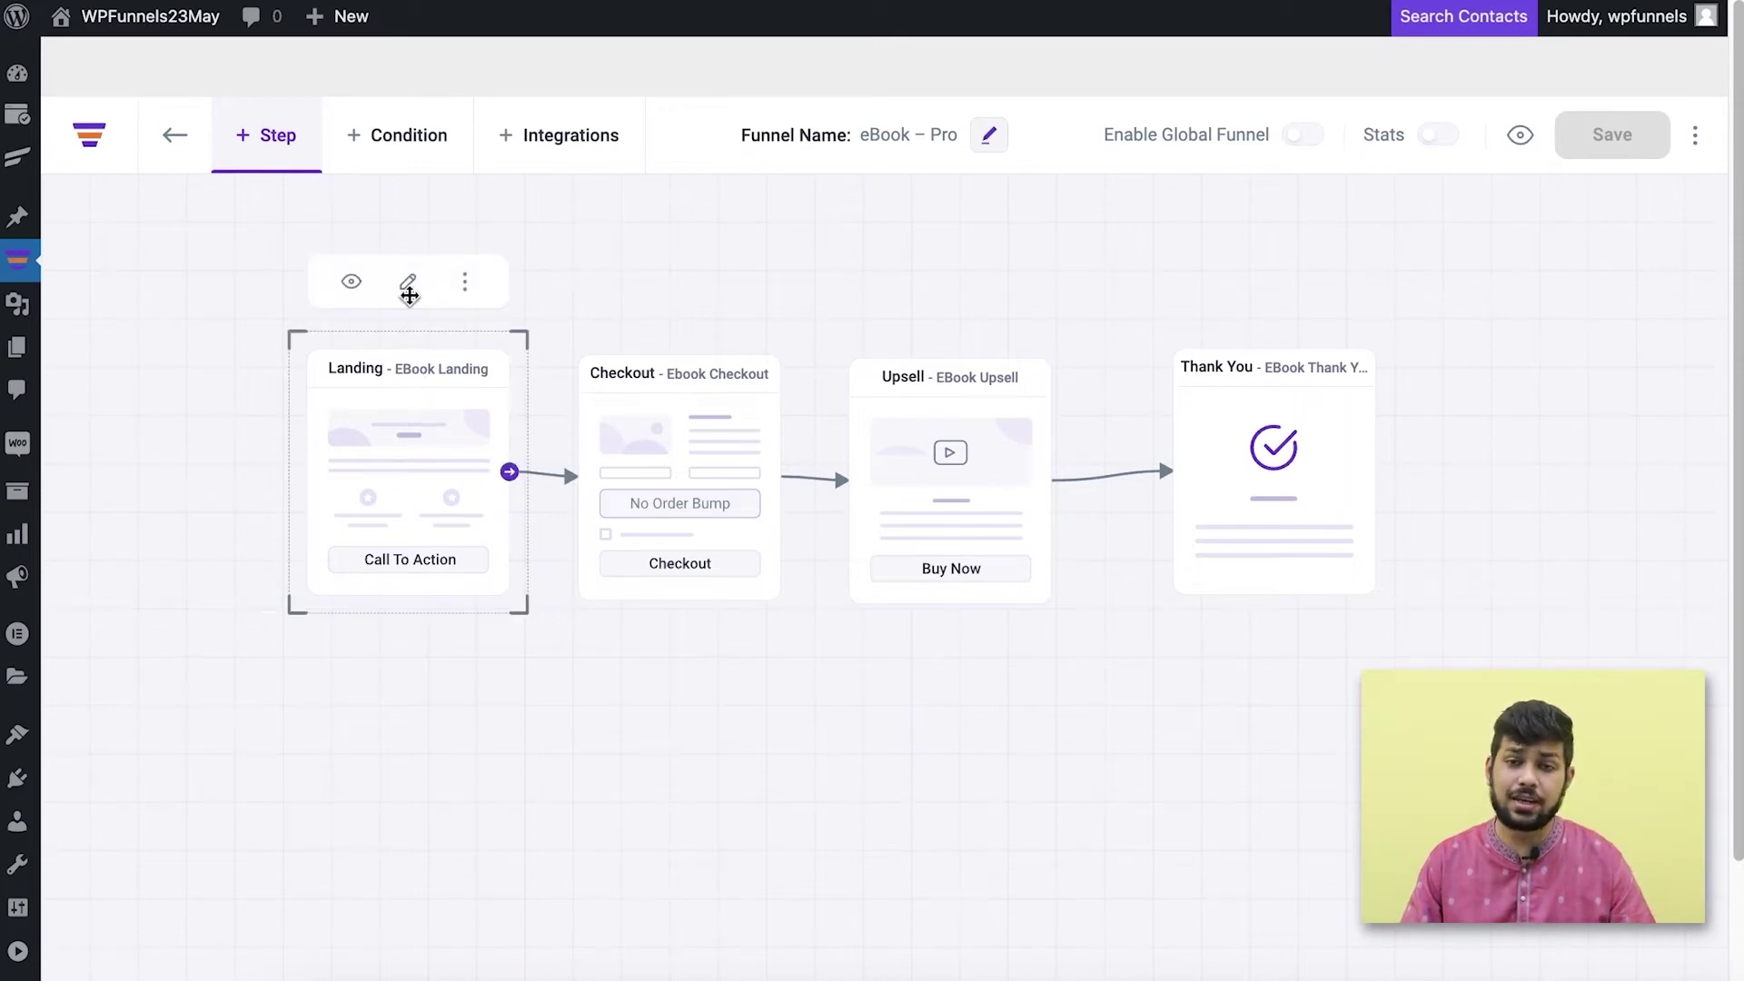
{"action": "left_click", "coordinate": [408, 283]}
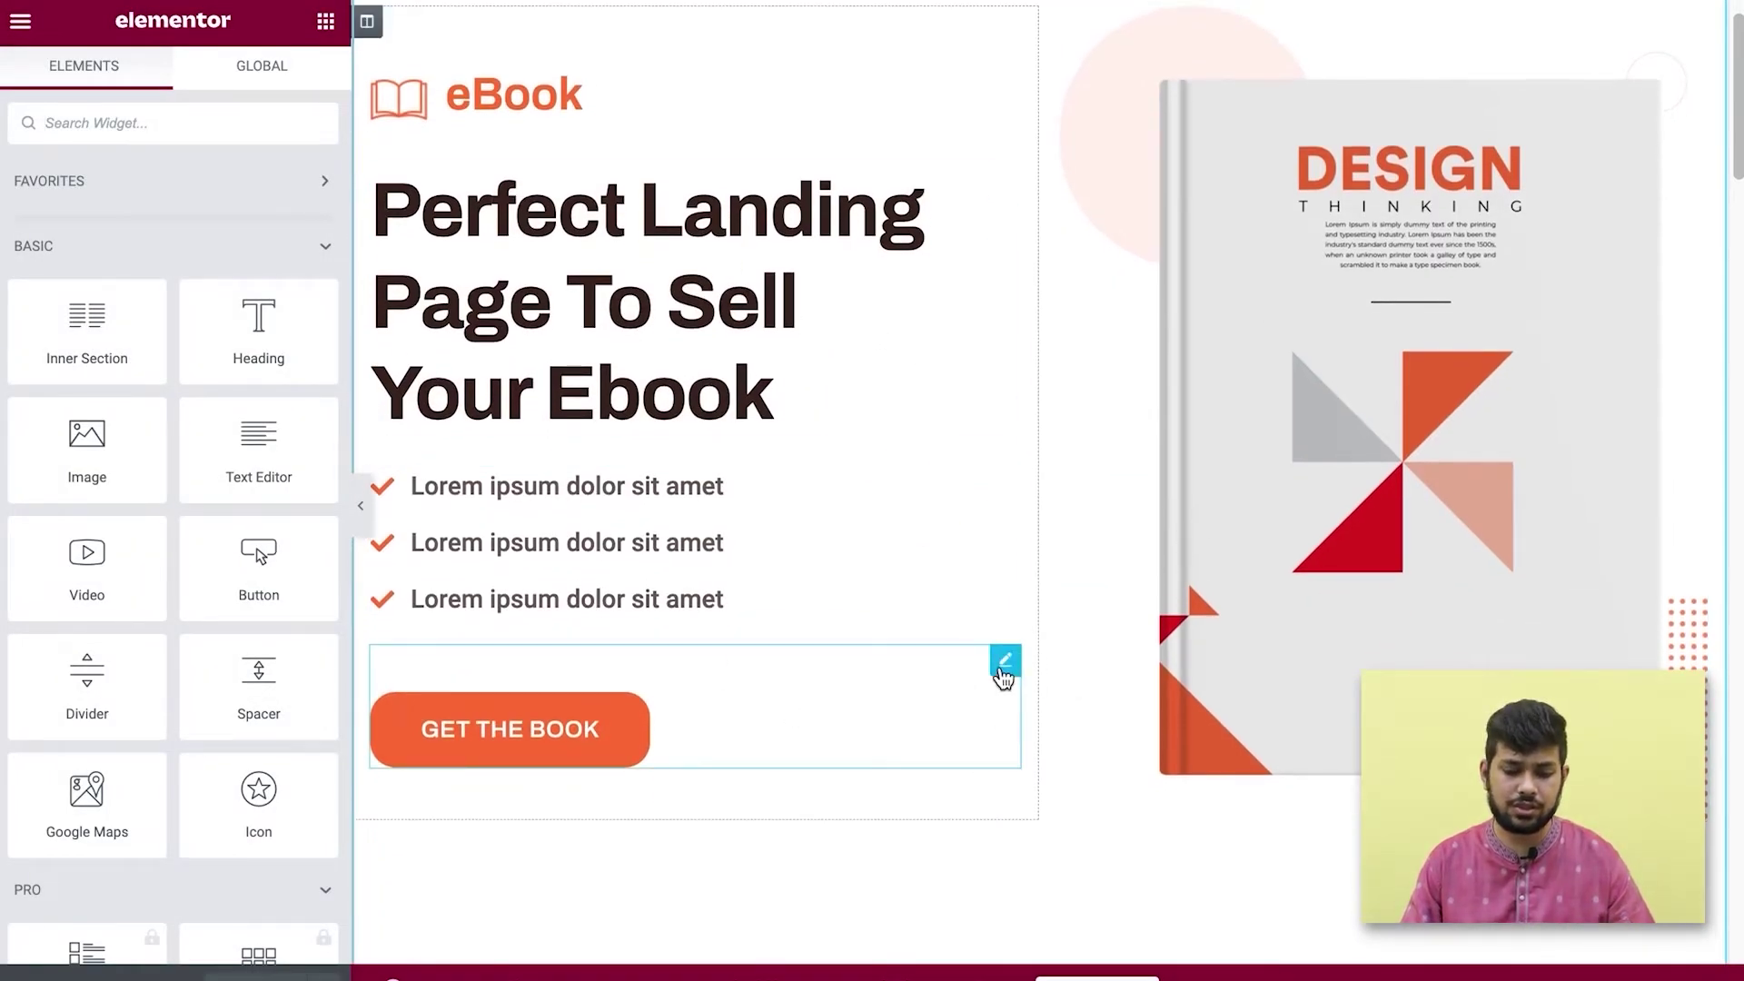
{"action": "left_click", "coordinate": [1003, 663]}
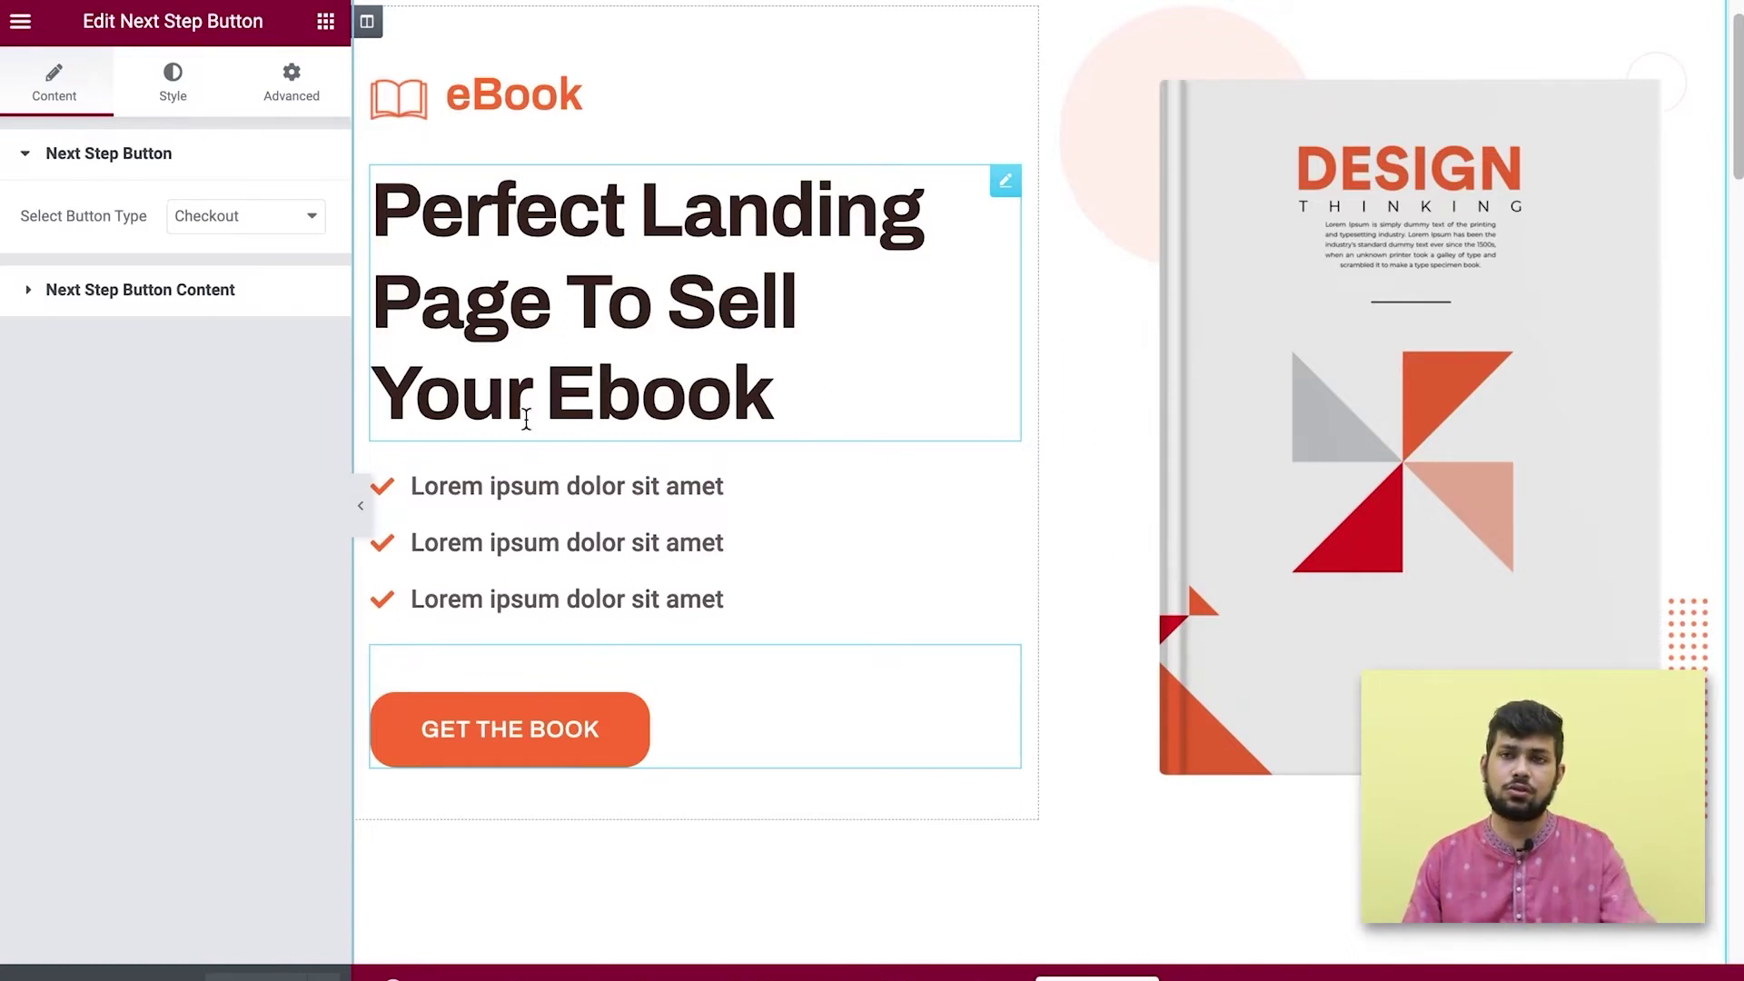
{"action": "left_click", "coordinate": [325, 21]}
{"action": "scroll", "coordinate": [288, 444], "scroll_direction": "down", "scroll_amount": 15}
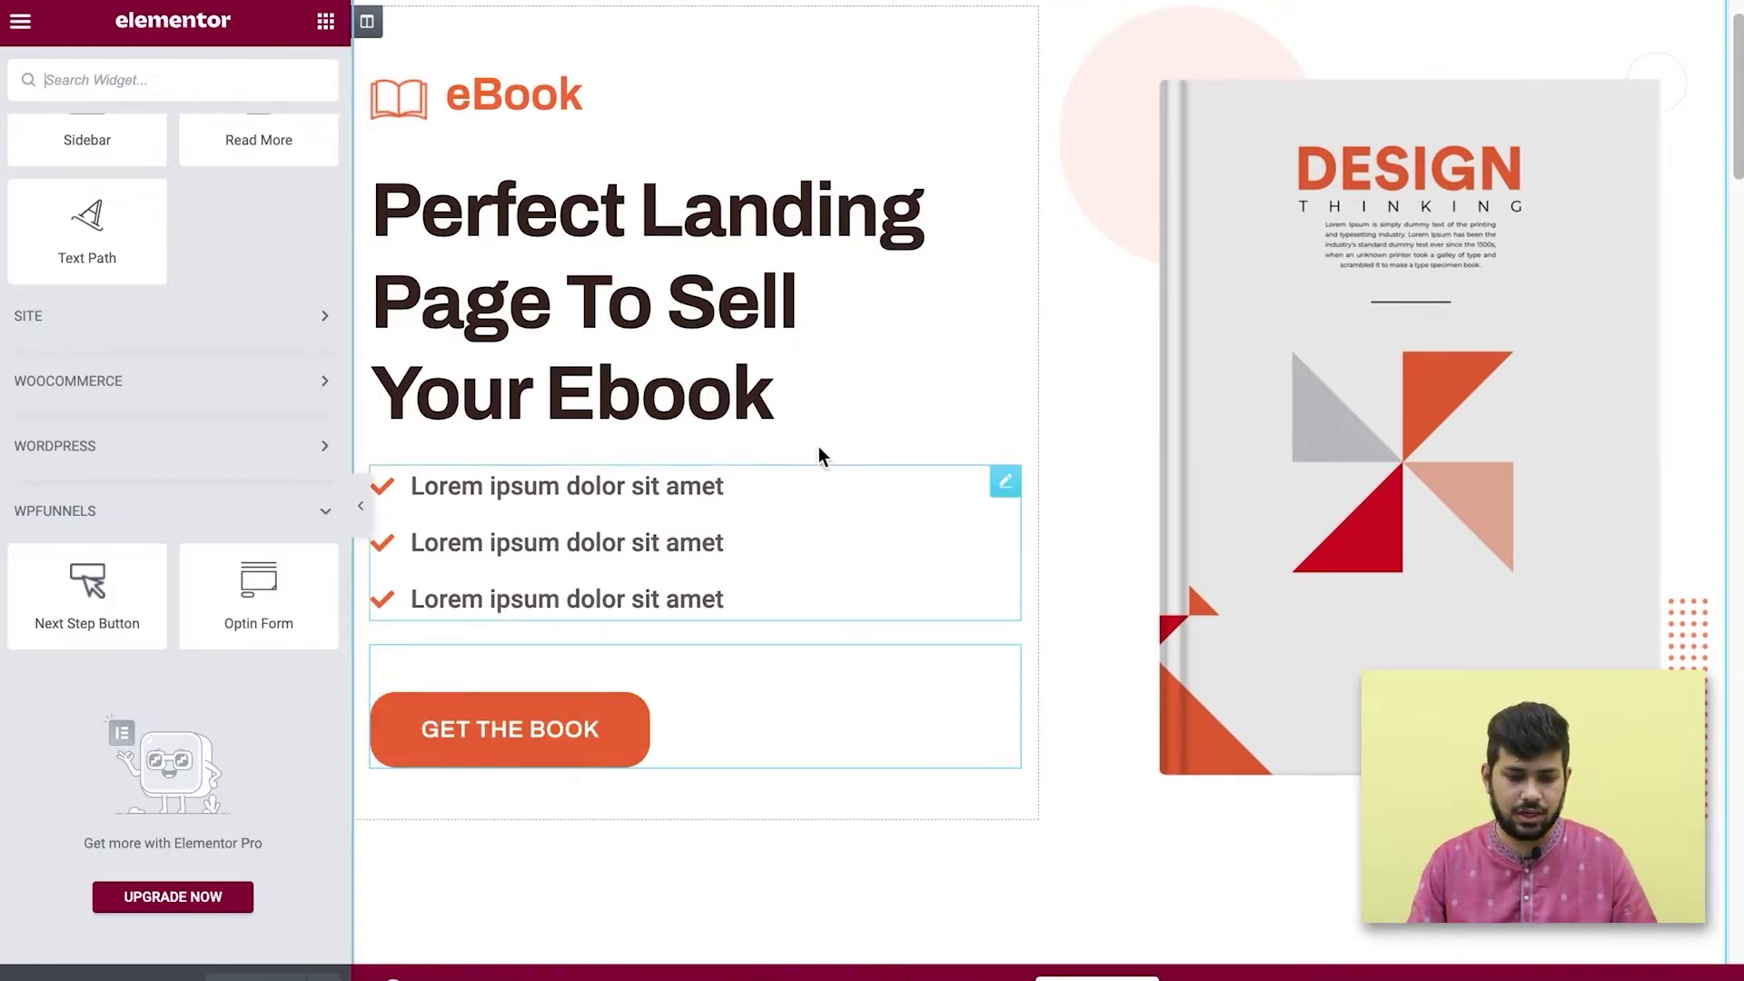
{"action": "scroll", "coordinate": [871, 390], "scroll_direction": "down", "scroll_amount": 10}
{"action": "scroll", "coordinate": [937, 392], "scroll_direction": "up", "scroll_amount": 11}
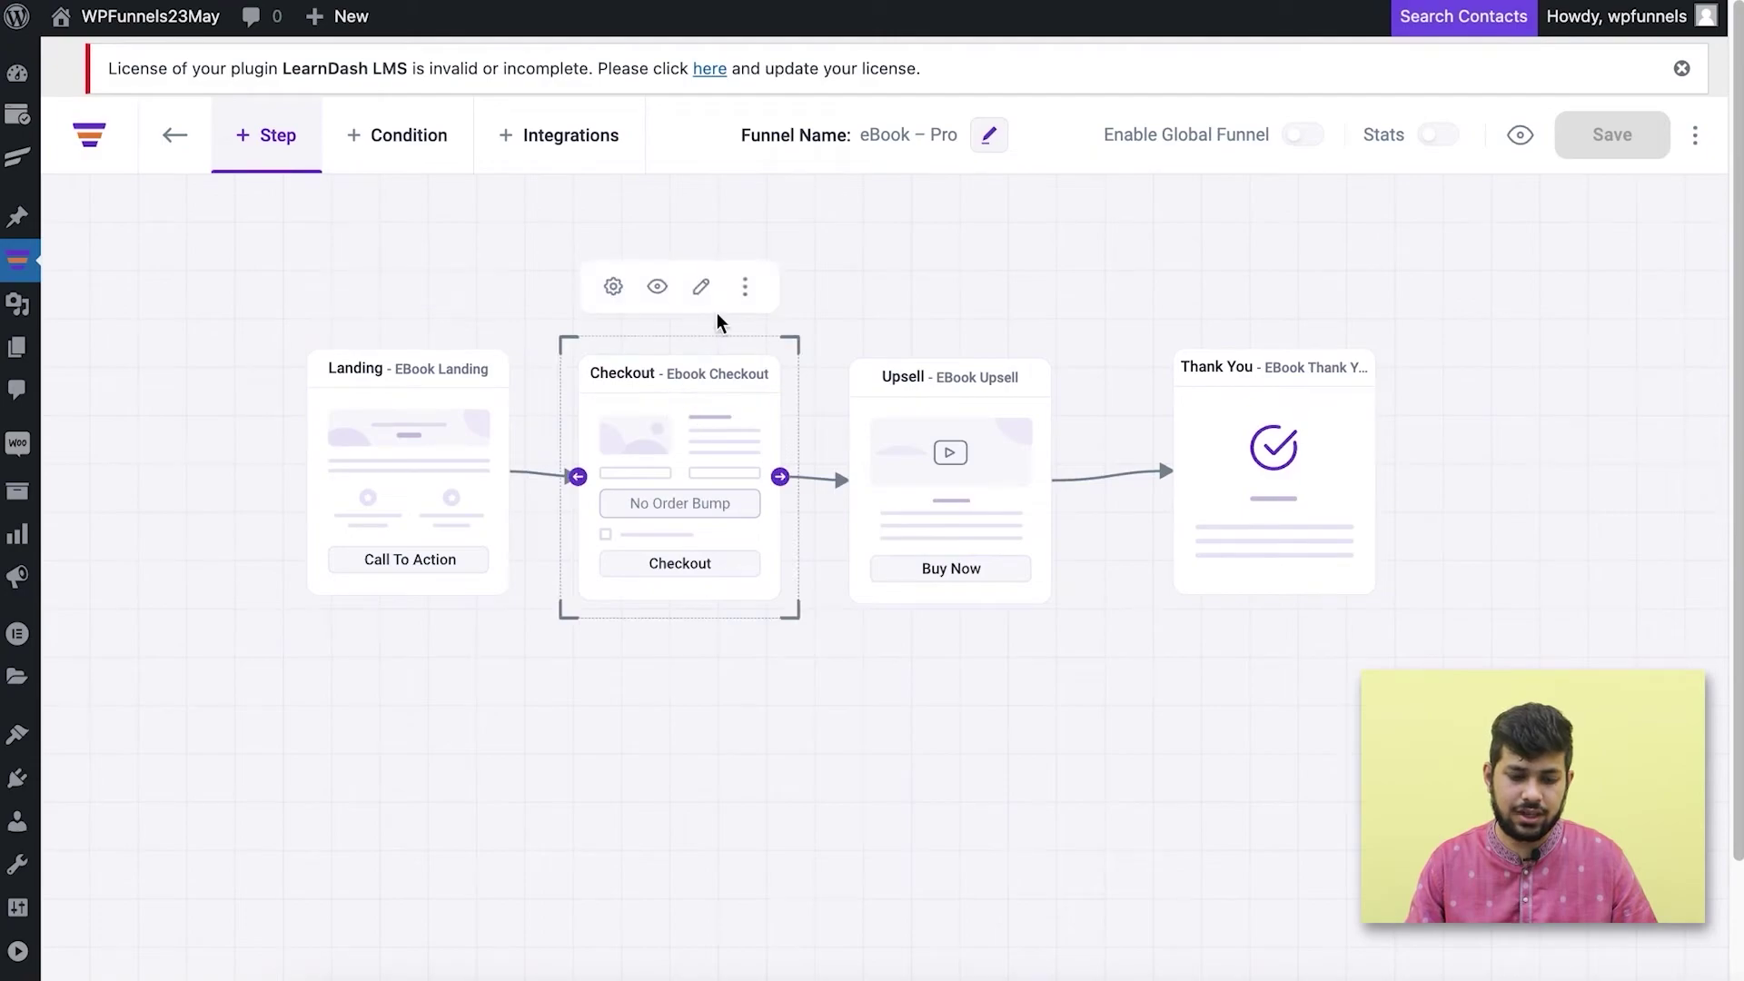
{"action": "left_click", "coordinate": [705, 289]}
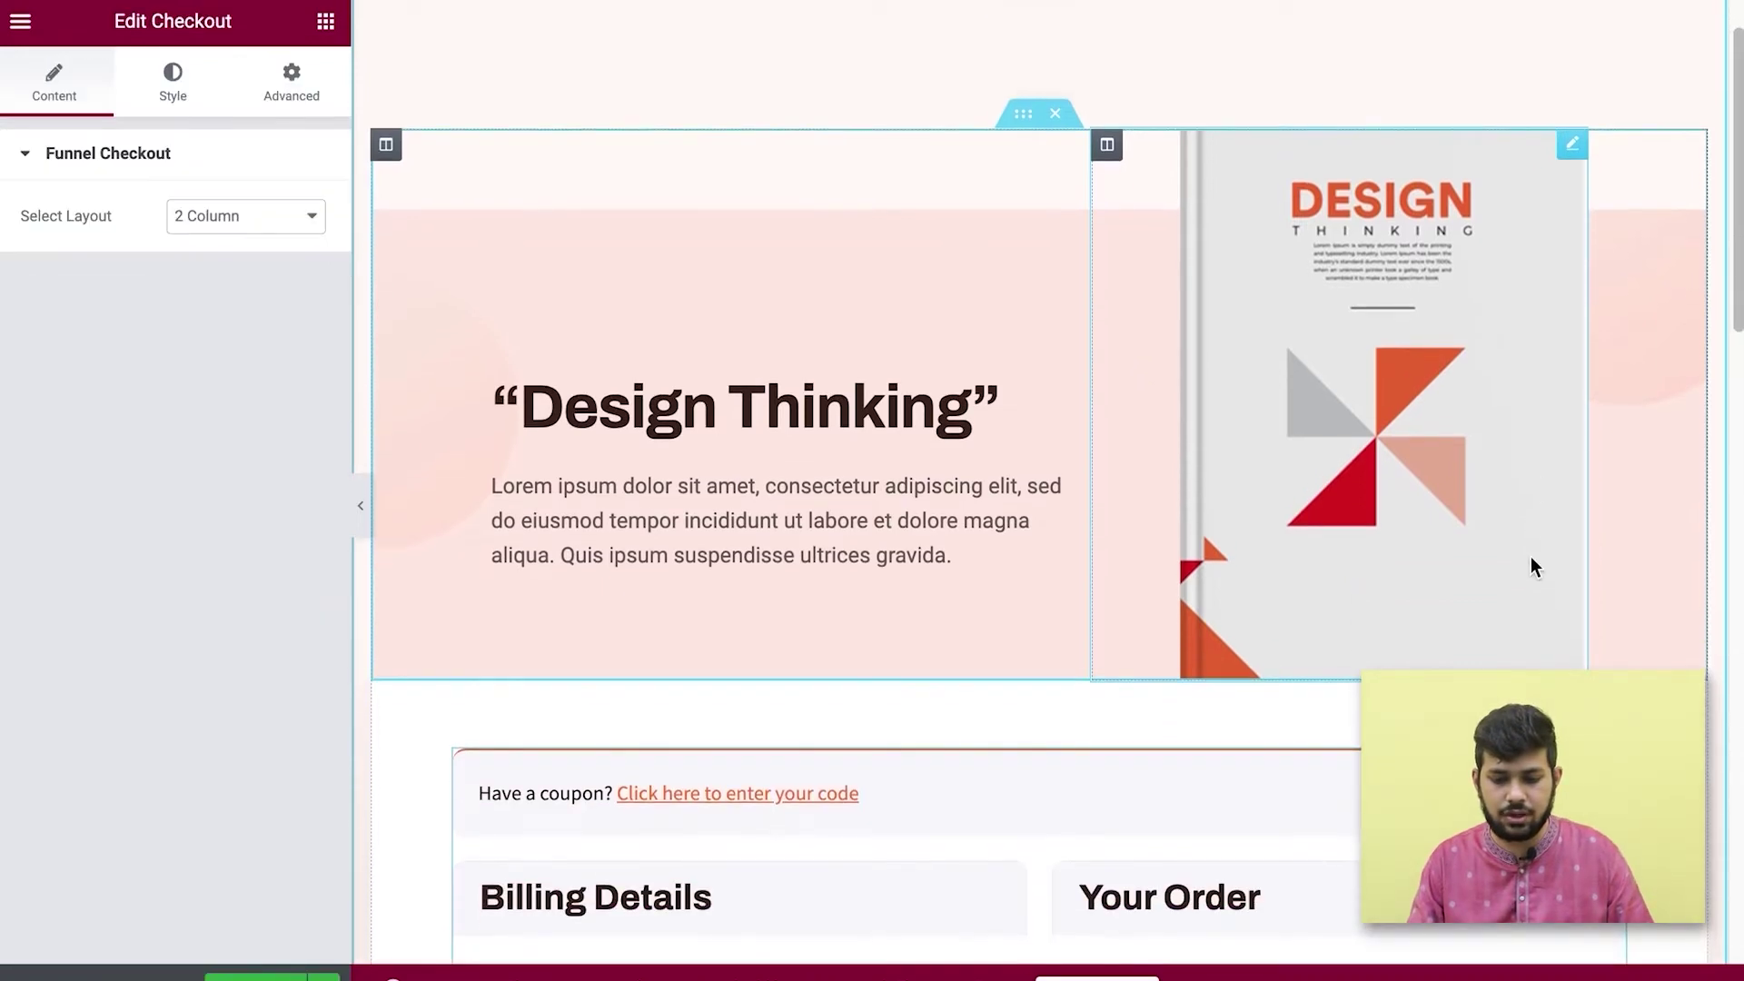
{"action": "scroll", "coordinate": [1126, 532], "scroll_direction": "down", "scroll_amount": 5}
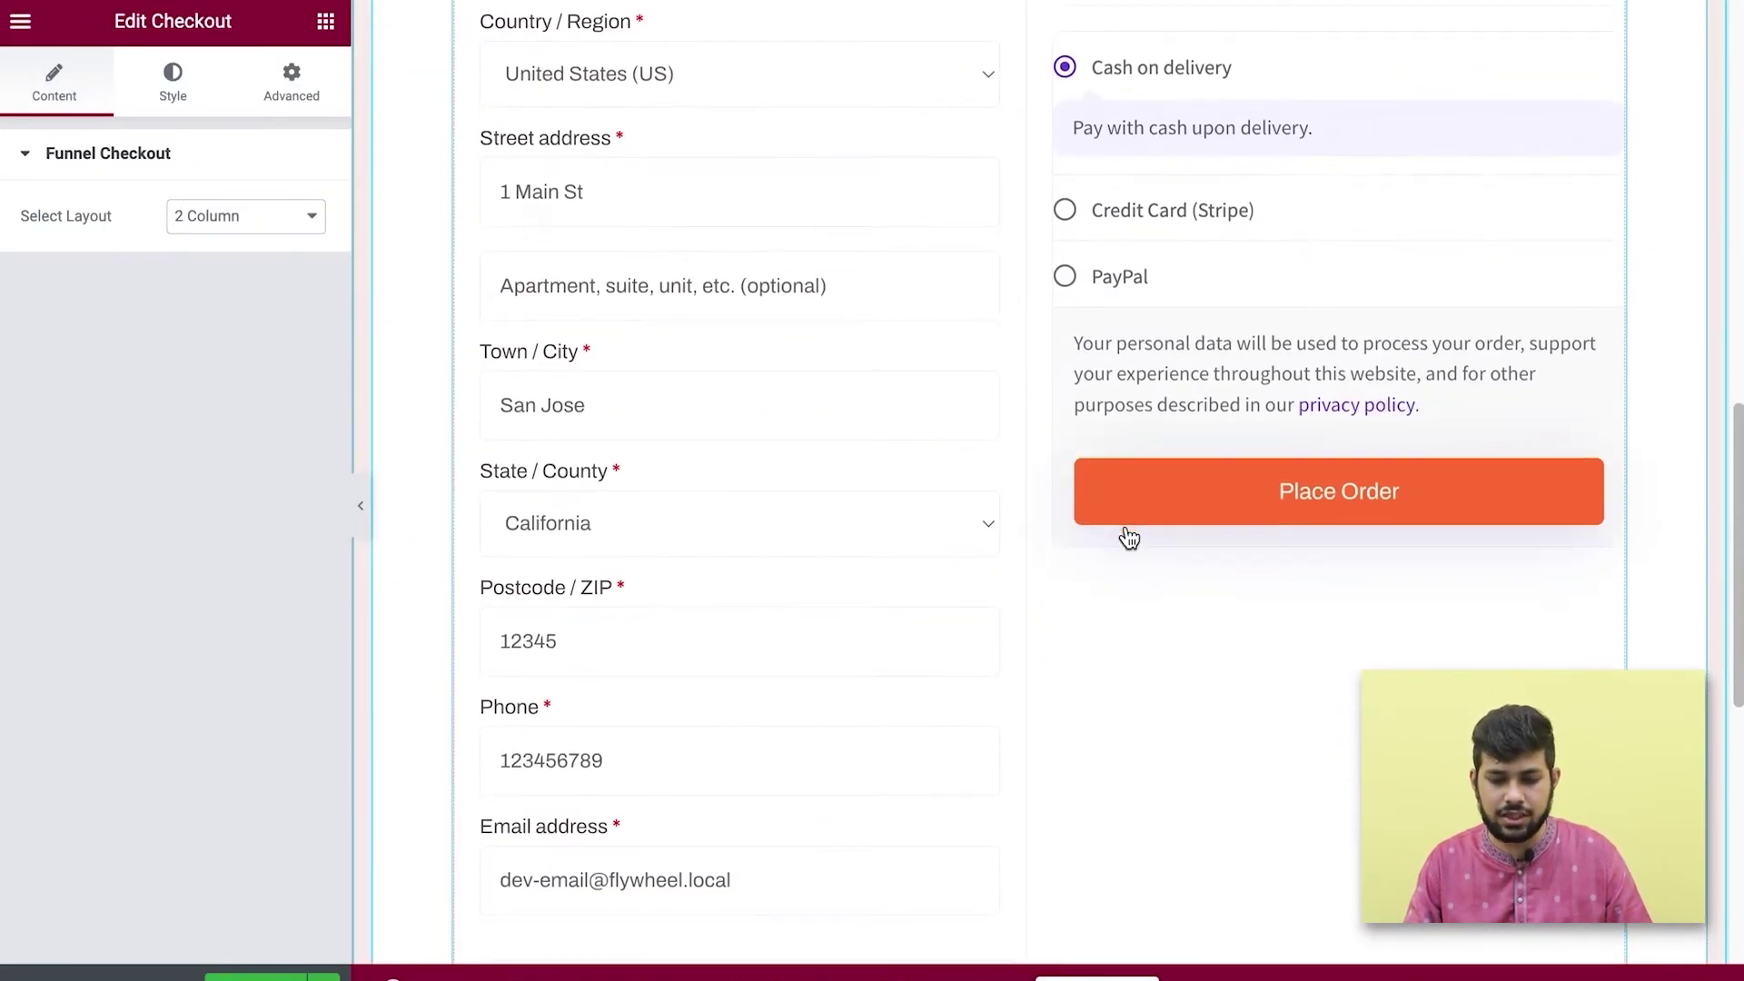
{"action": "scroll", "coordinate": [1125, 532], "scroll_direction": "down", "scroll_amount": 5}
{"action": "scroll", "coordinate": [1126, 531], "scroll_direction": "up", "scroll_amount": 5}
{"action": "scroll", "coordinate": [1125, 531], "scroll_direction": "up", "scroll_amount": 6}
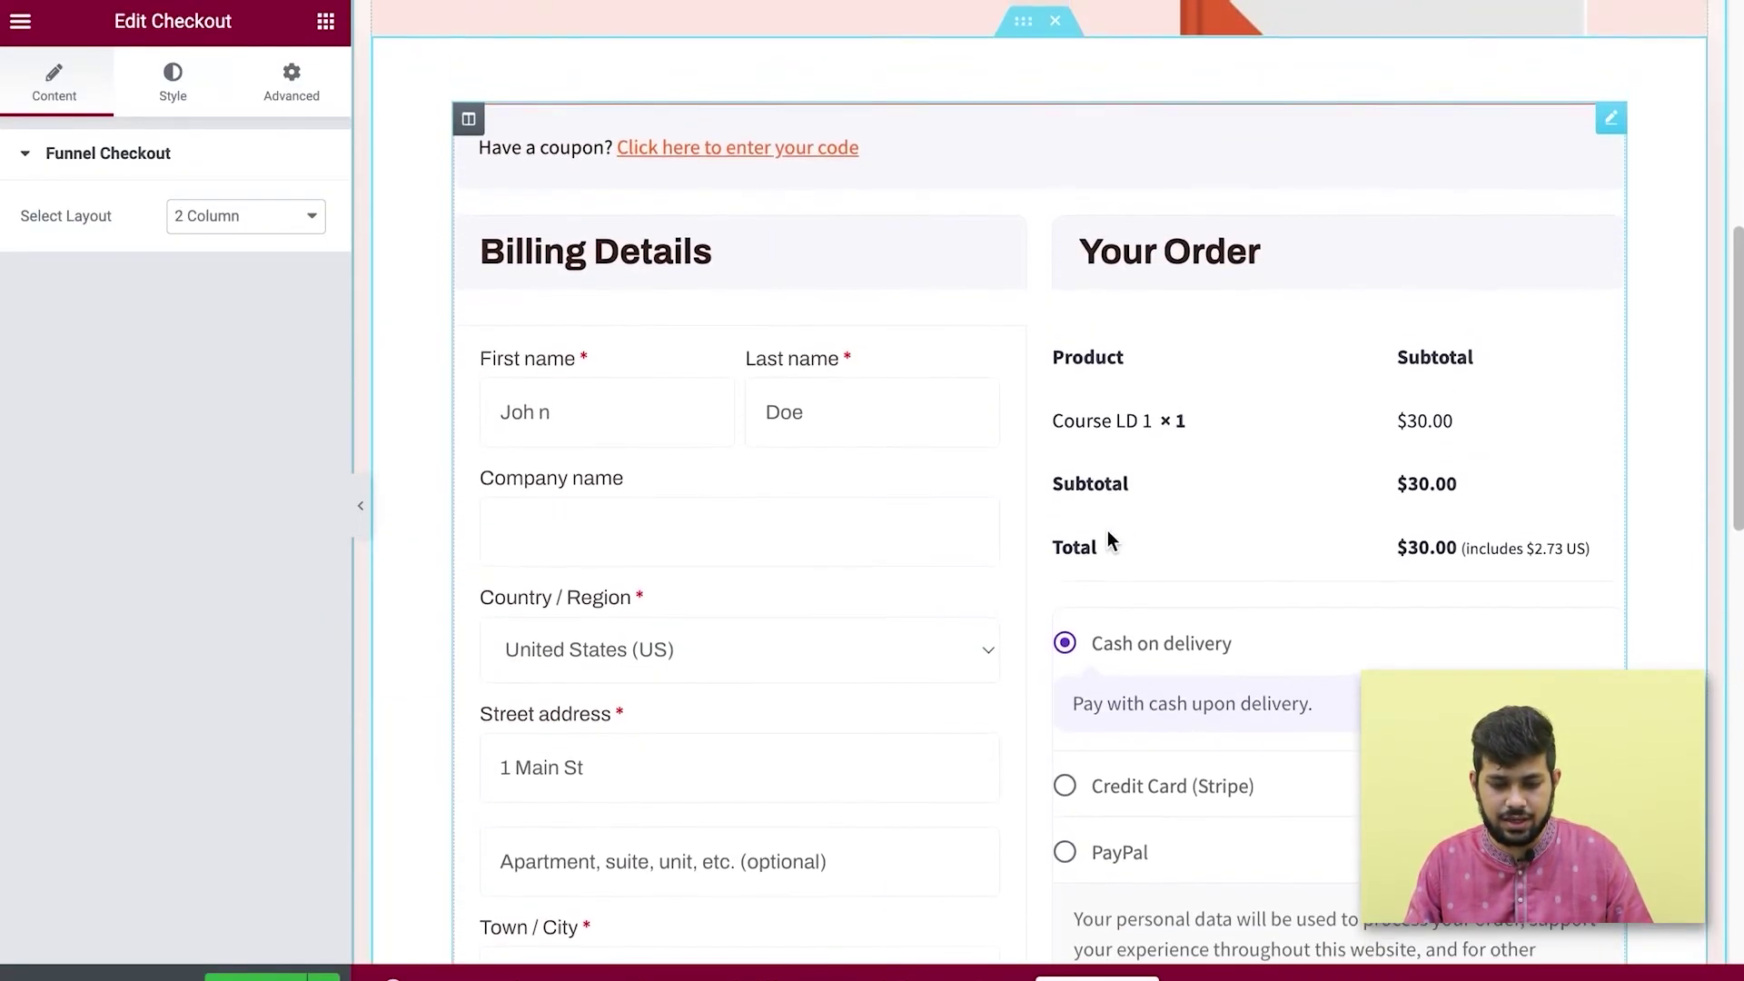
{"action": "scroll", "coordinate": [953, 409], "scroll_direction": "up", "scroll_amount": 1}
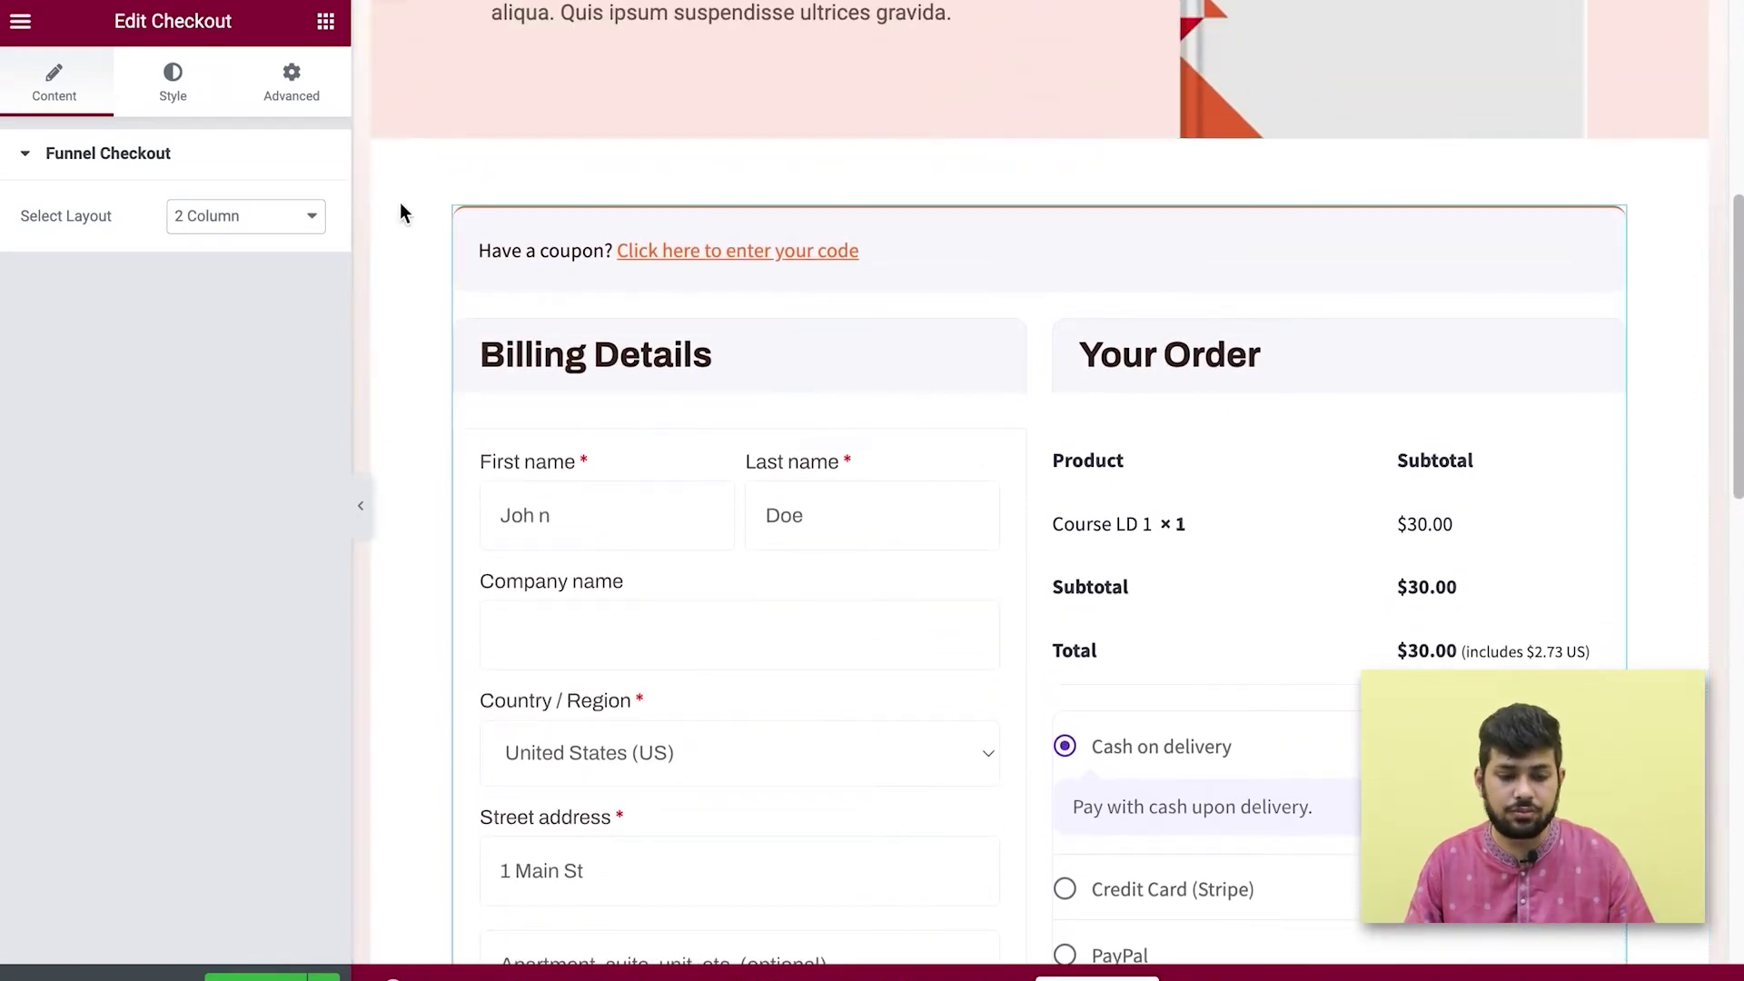
{"action": "scroll", "coordinate": [1042, 367], "scroll_direction": "up", "scroll_amount": 7}
{"action": "scroll", "coordinate": [726, 322], "scroll_direction": "down", "scroll_amount": 7}
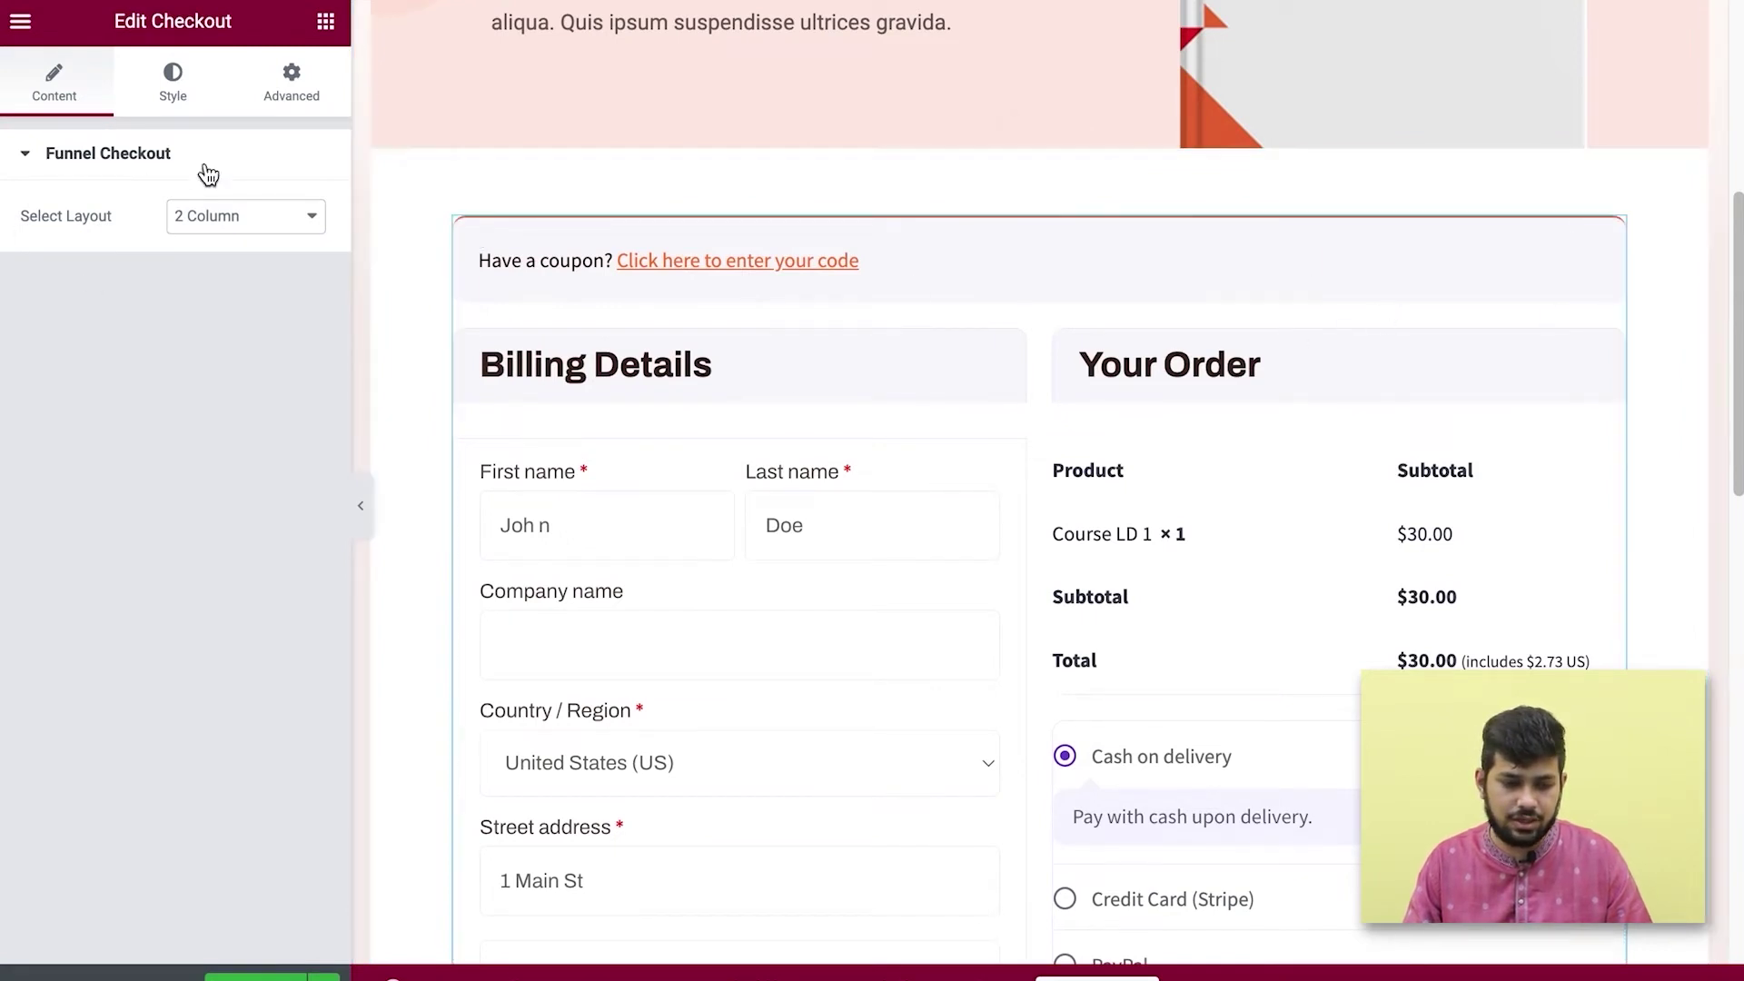
{"action": "left_click", "coordinate": [180, 115]}
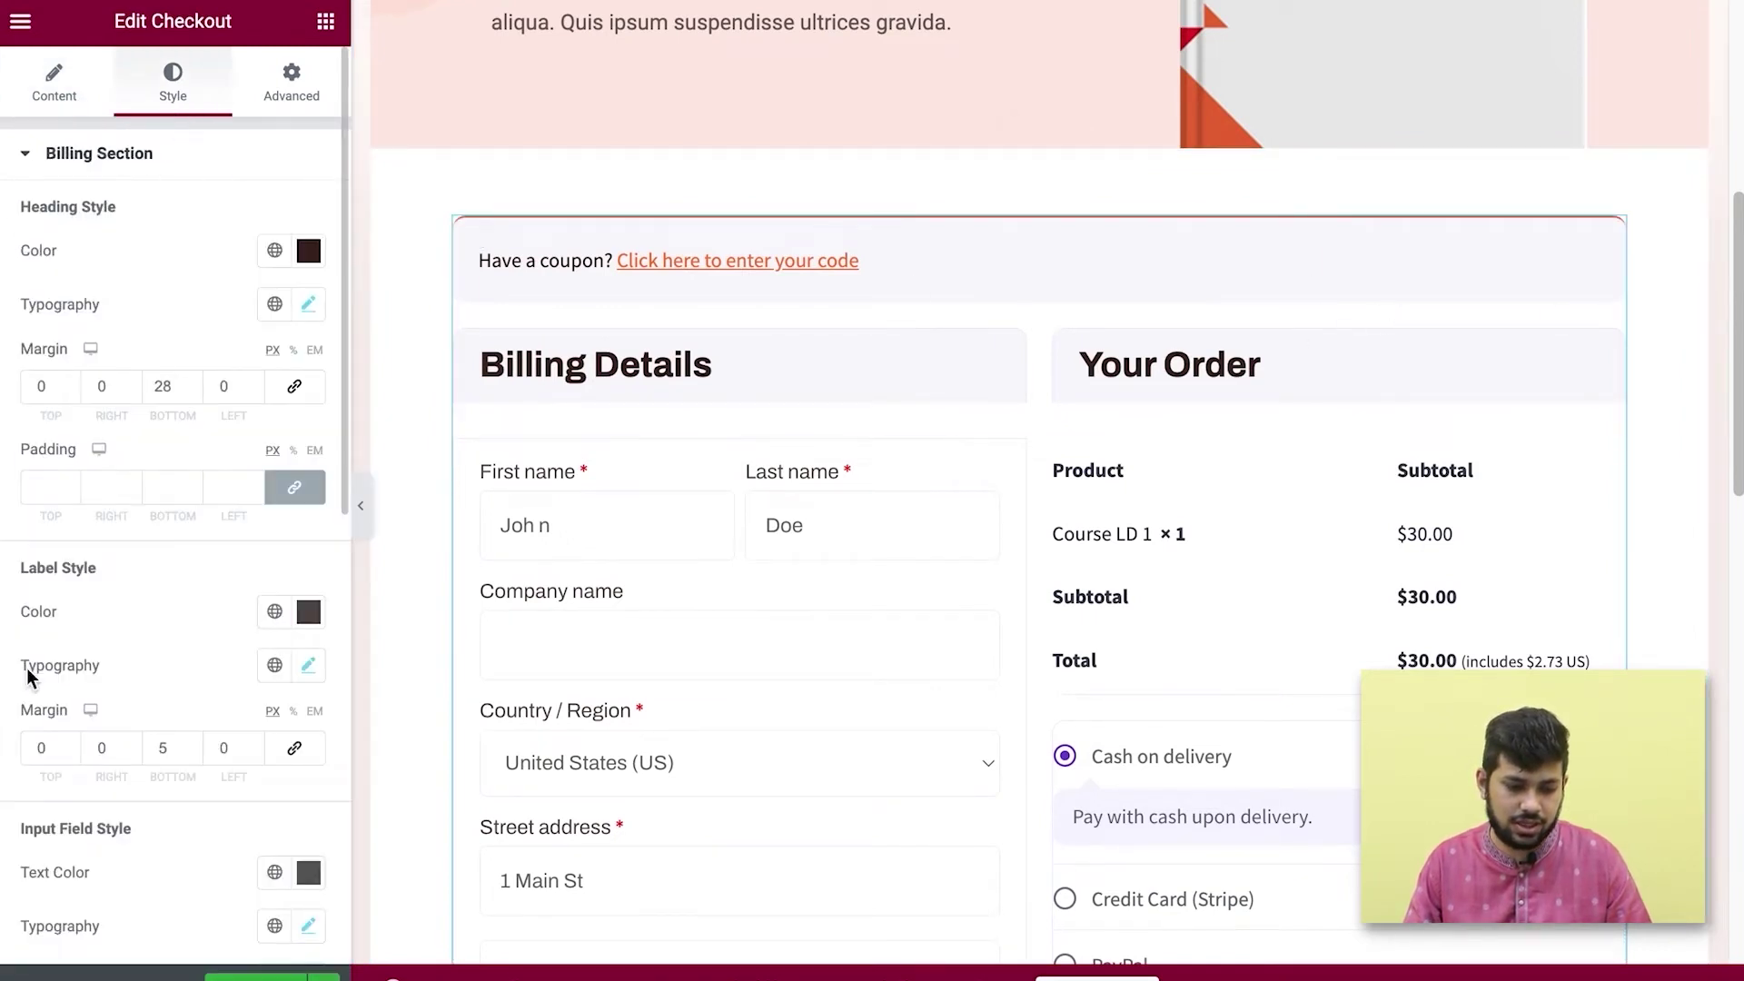
{"action": "scroll", "coordinate": [28, 677], "scroll_direction": "down", "scroll_amount": 10}
{"action": "scroll", "coordinate": [124, 873], "scroll_direction": "up", "scroll_amount": 10}
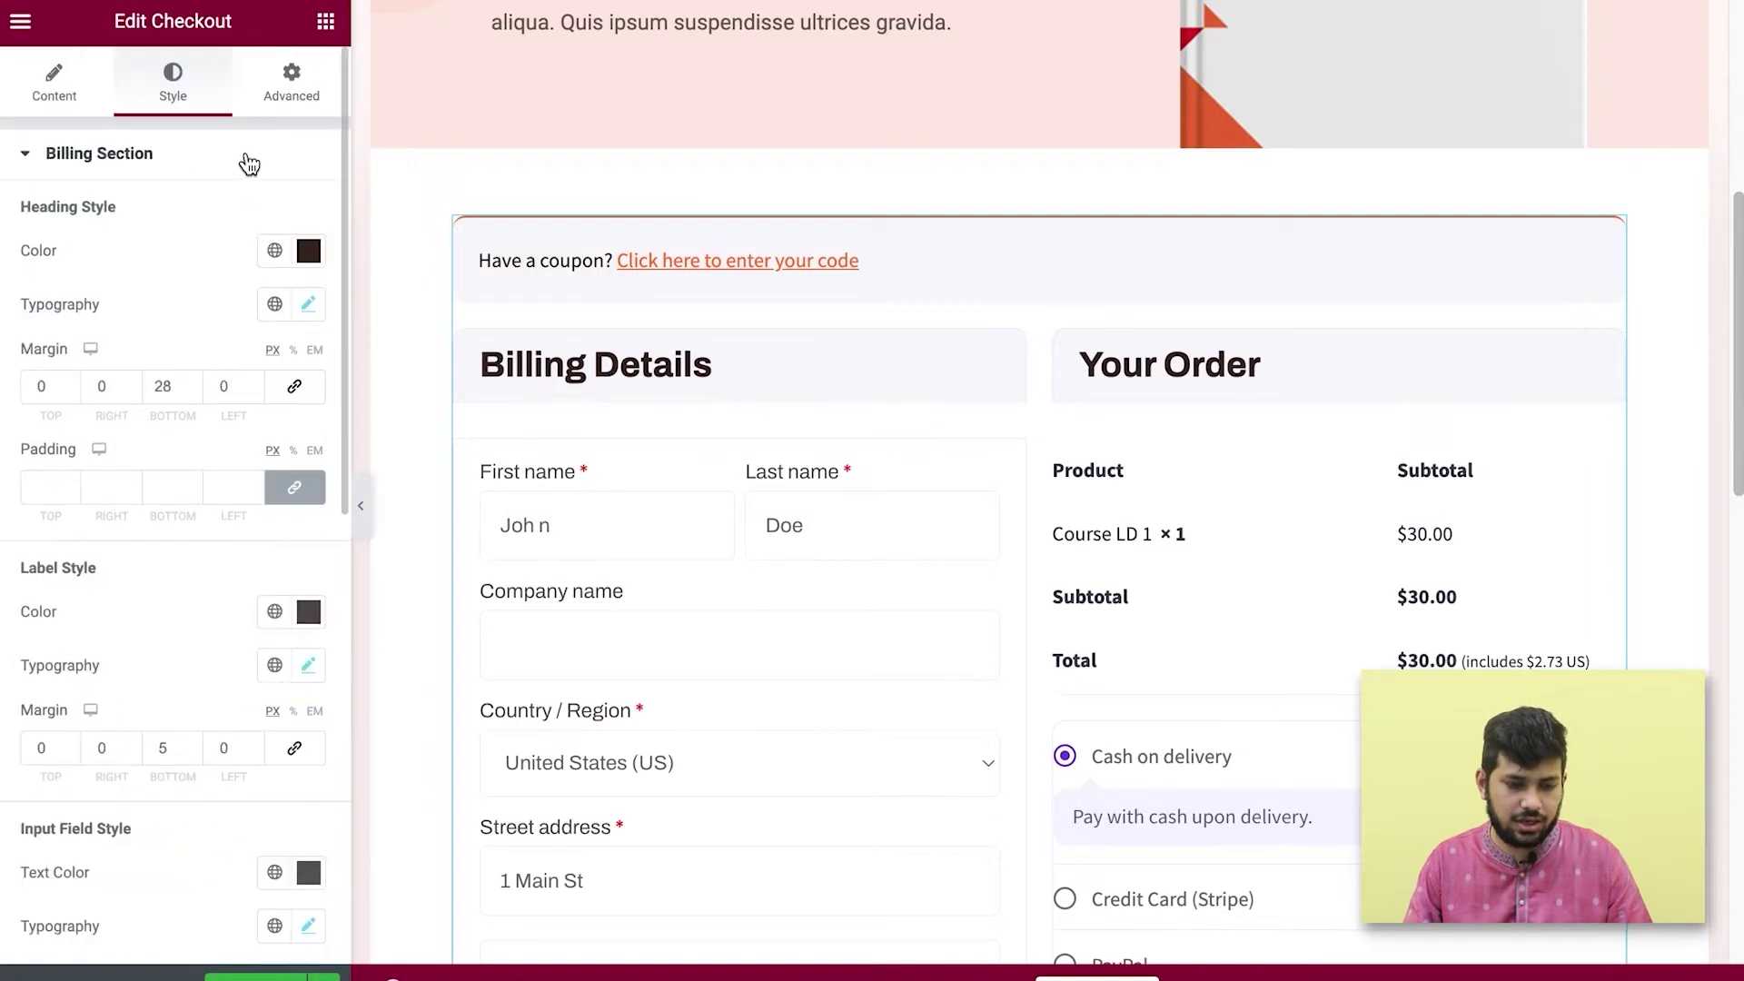
{"action": "left_click", "coordinate": [84, 107]}
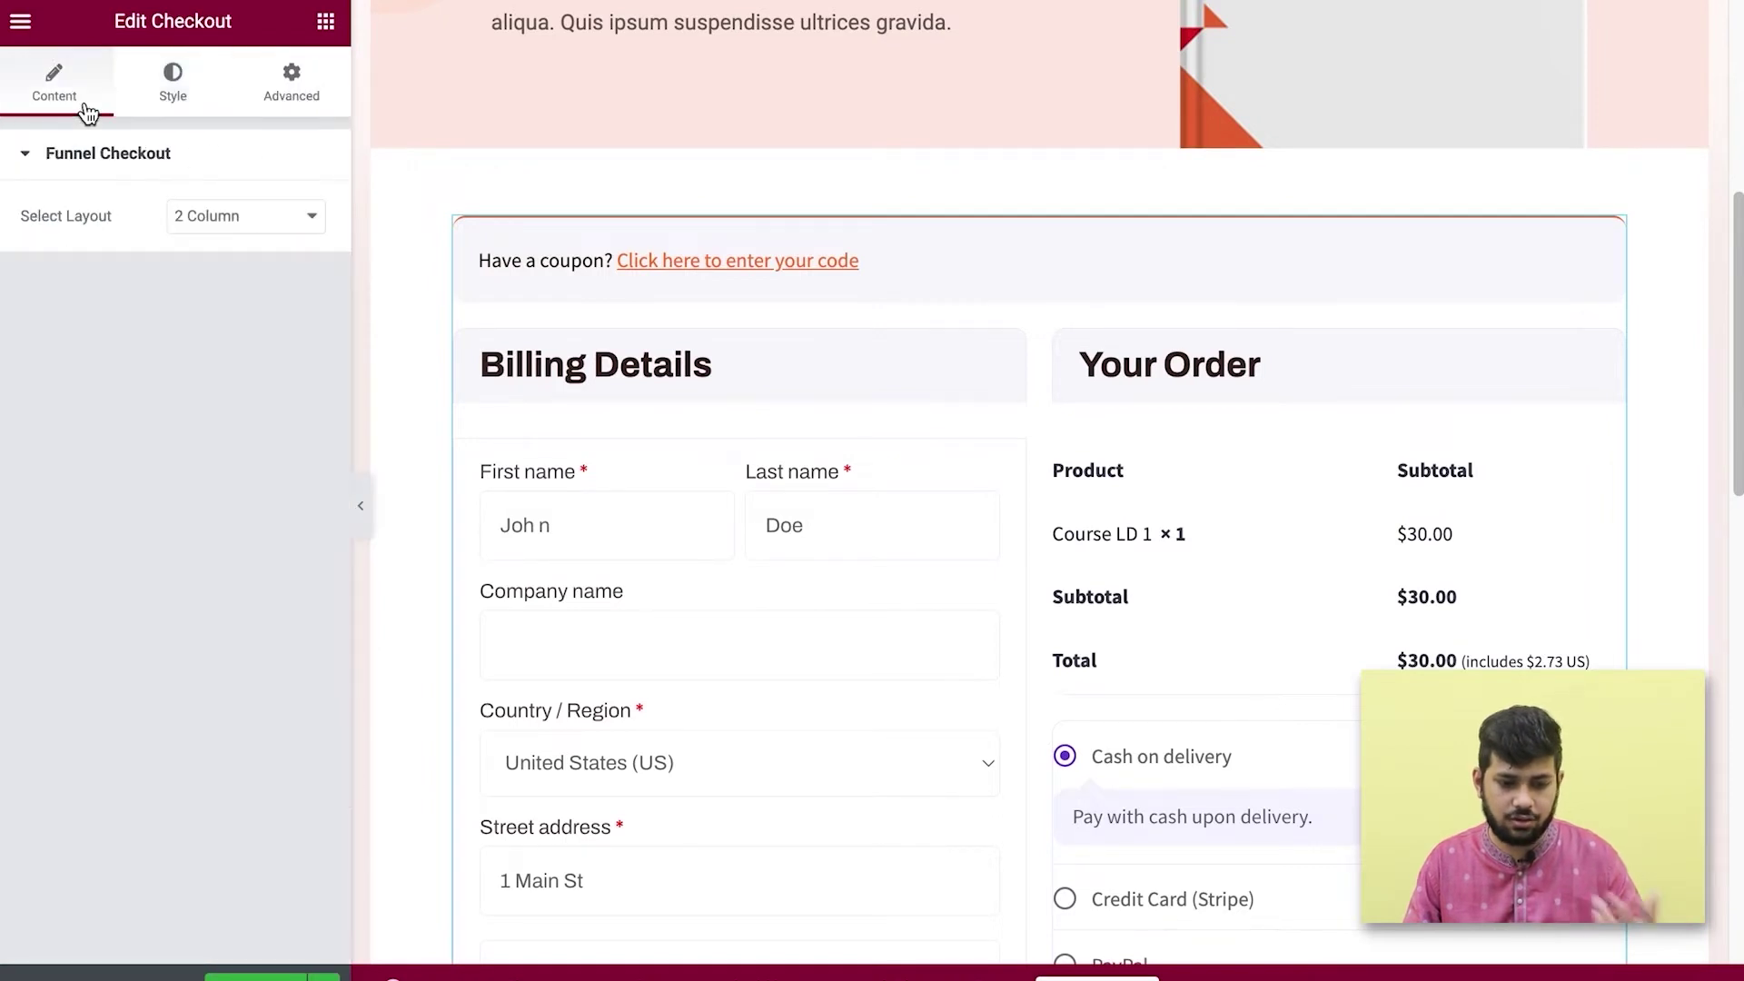
{"action": "left_click", "coordinate": [201, 216]}
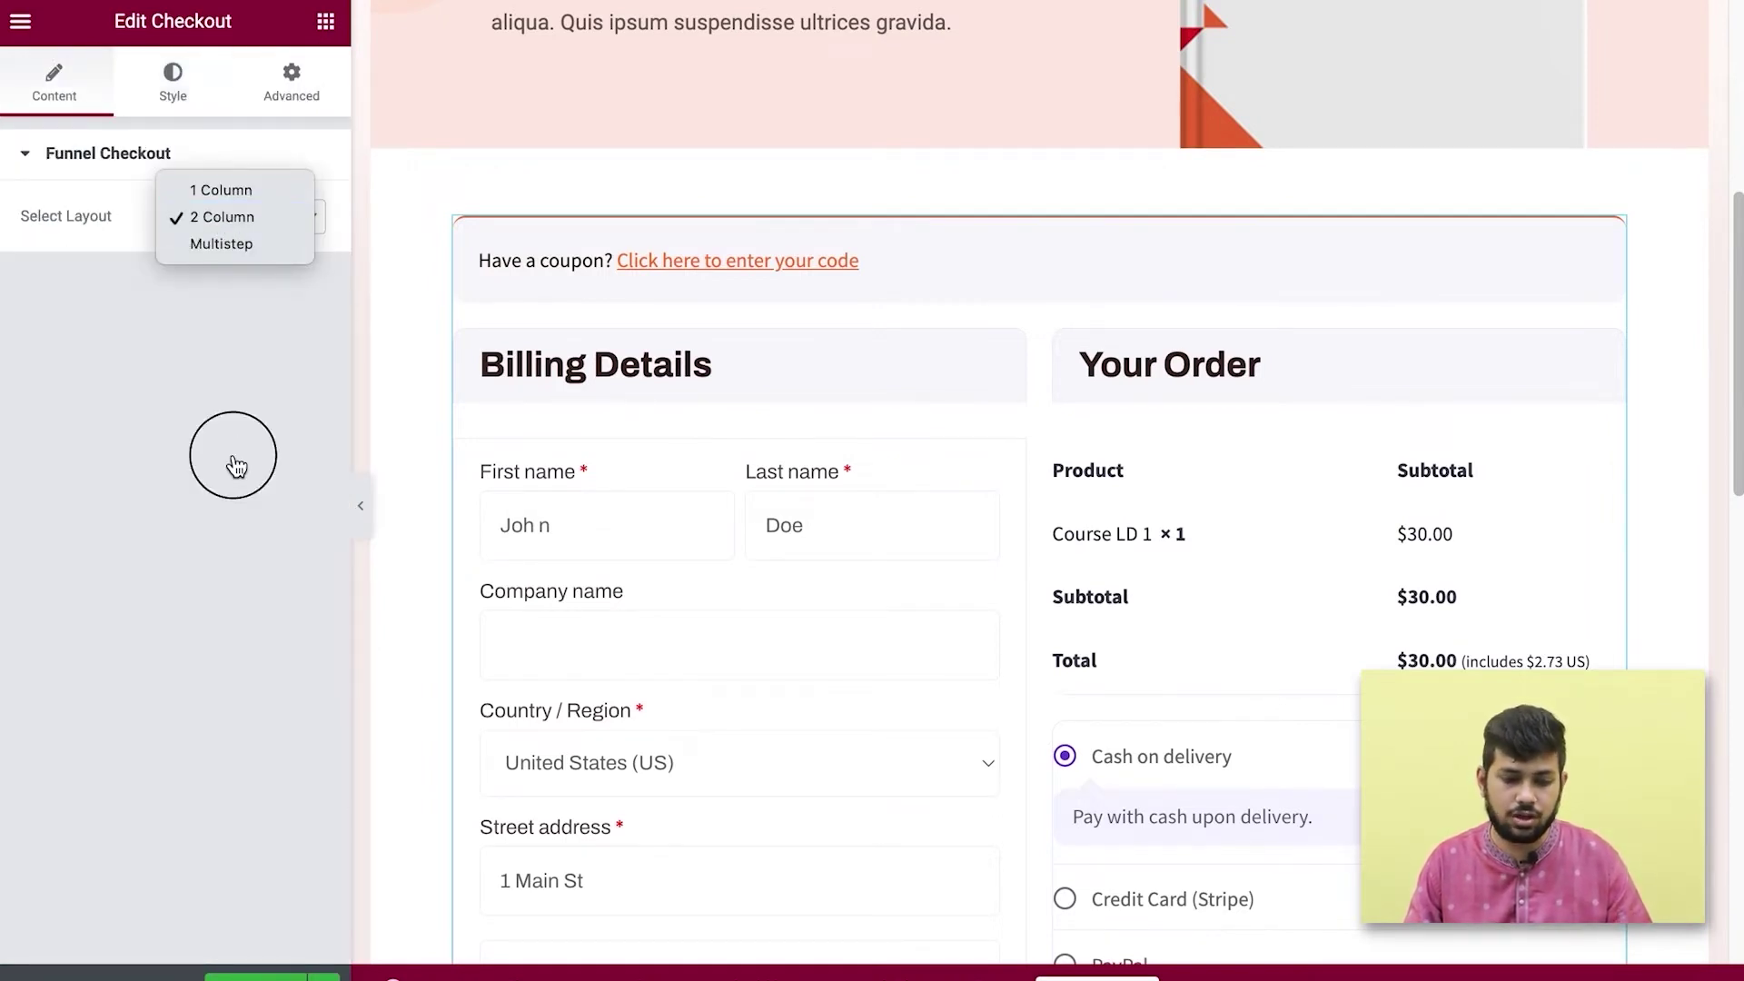
{"action": "left_click", "coordinate": [236, 467]}
{"action": "left_click", "coordinate": [325, 21]}
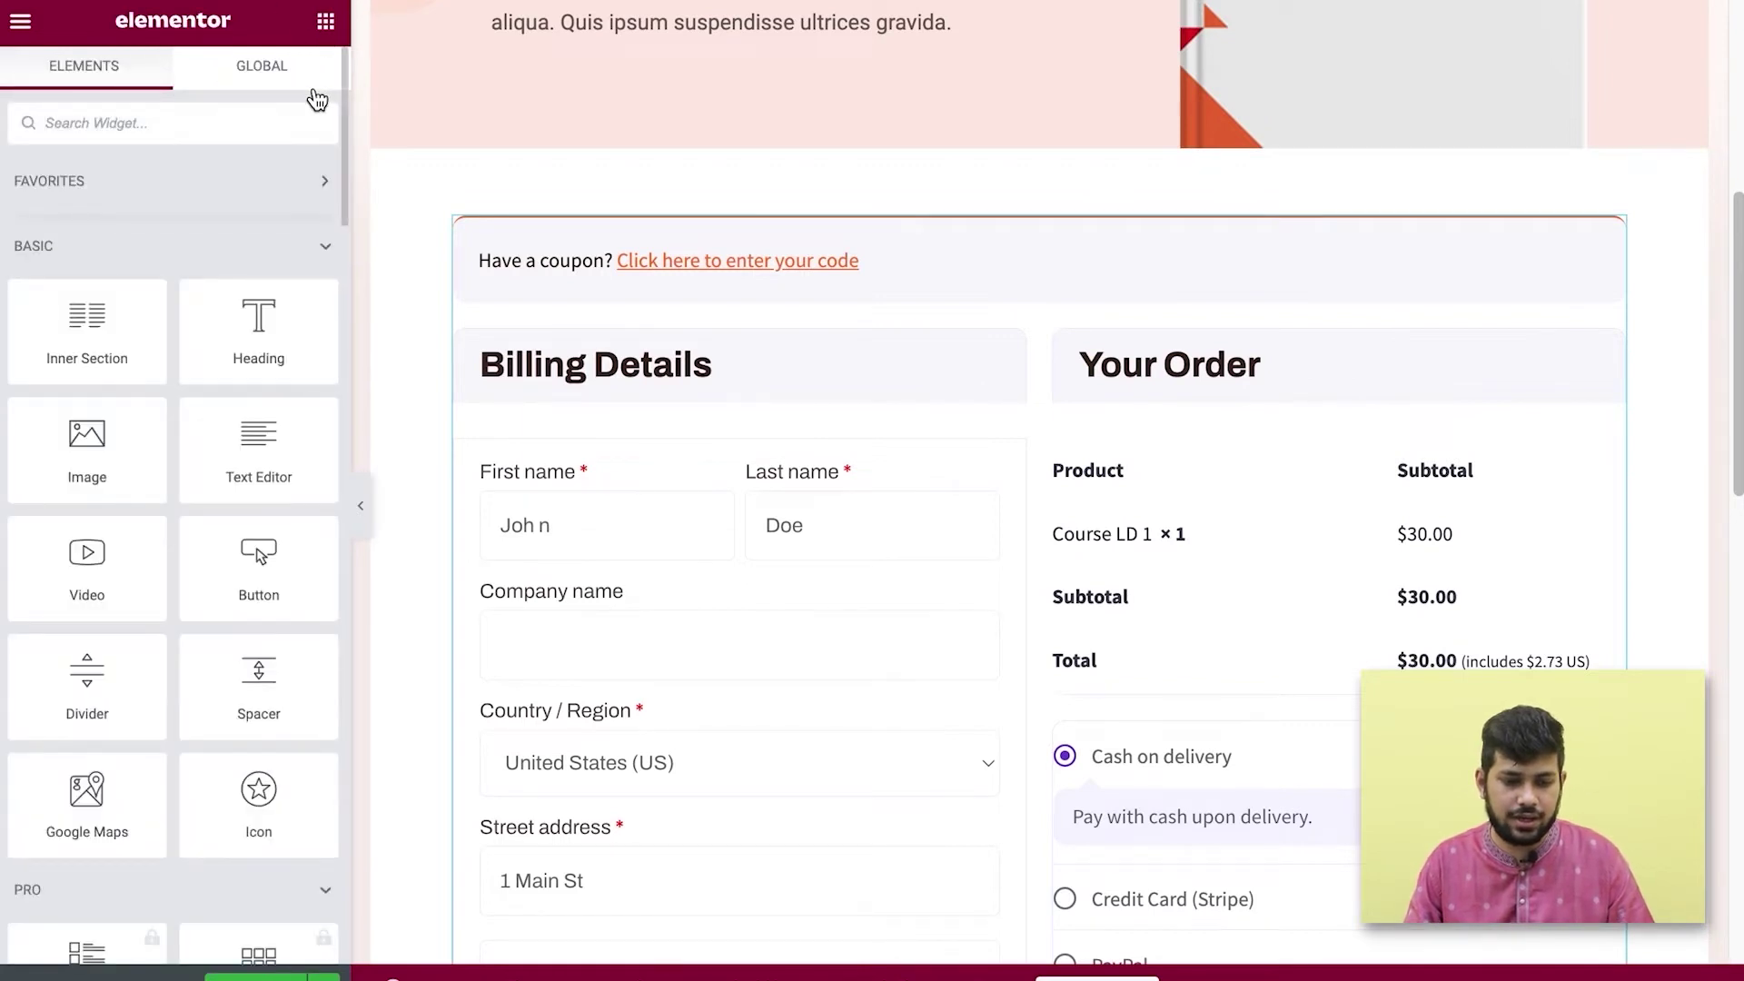
{"action": "scroll", "coordinate": [266, 322], "scroll_direction": "down", "scroll_amount": 10}
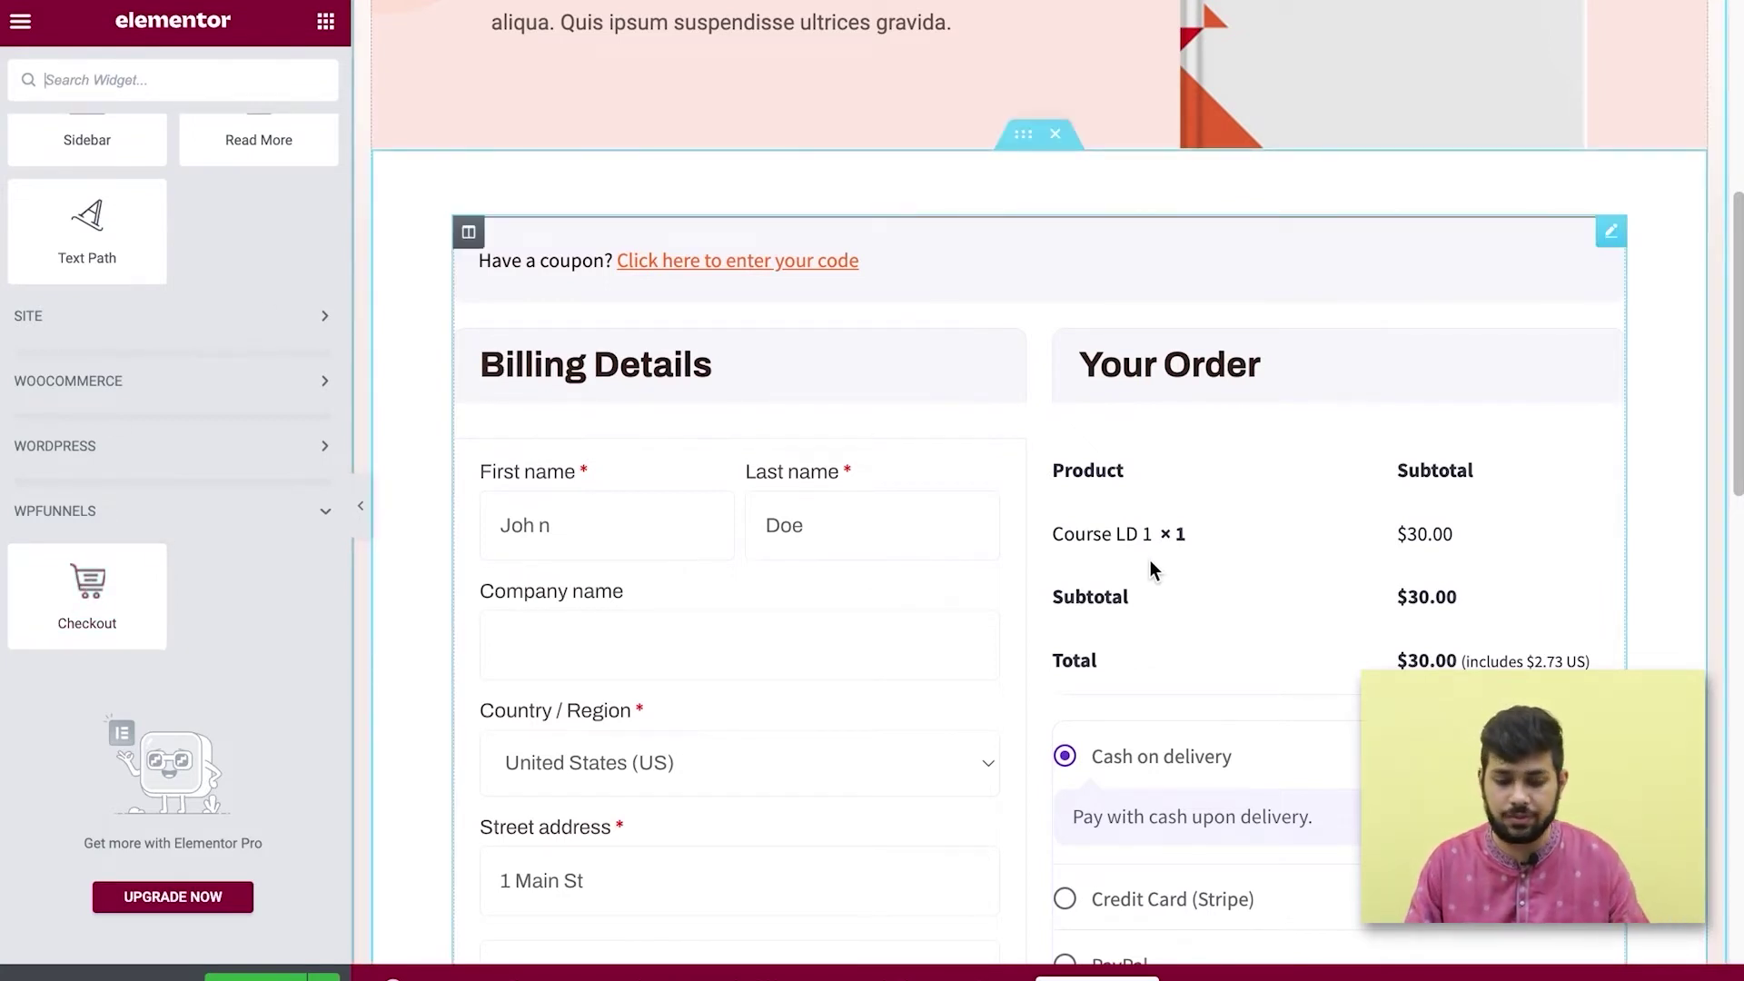
{"action": "left_click", "coordinate": [1610, 233]}
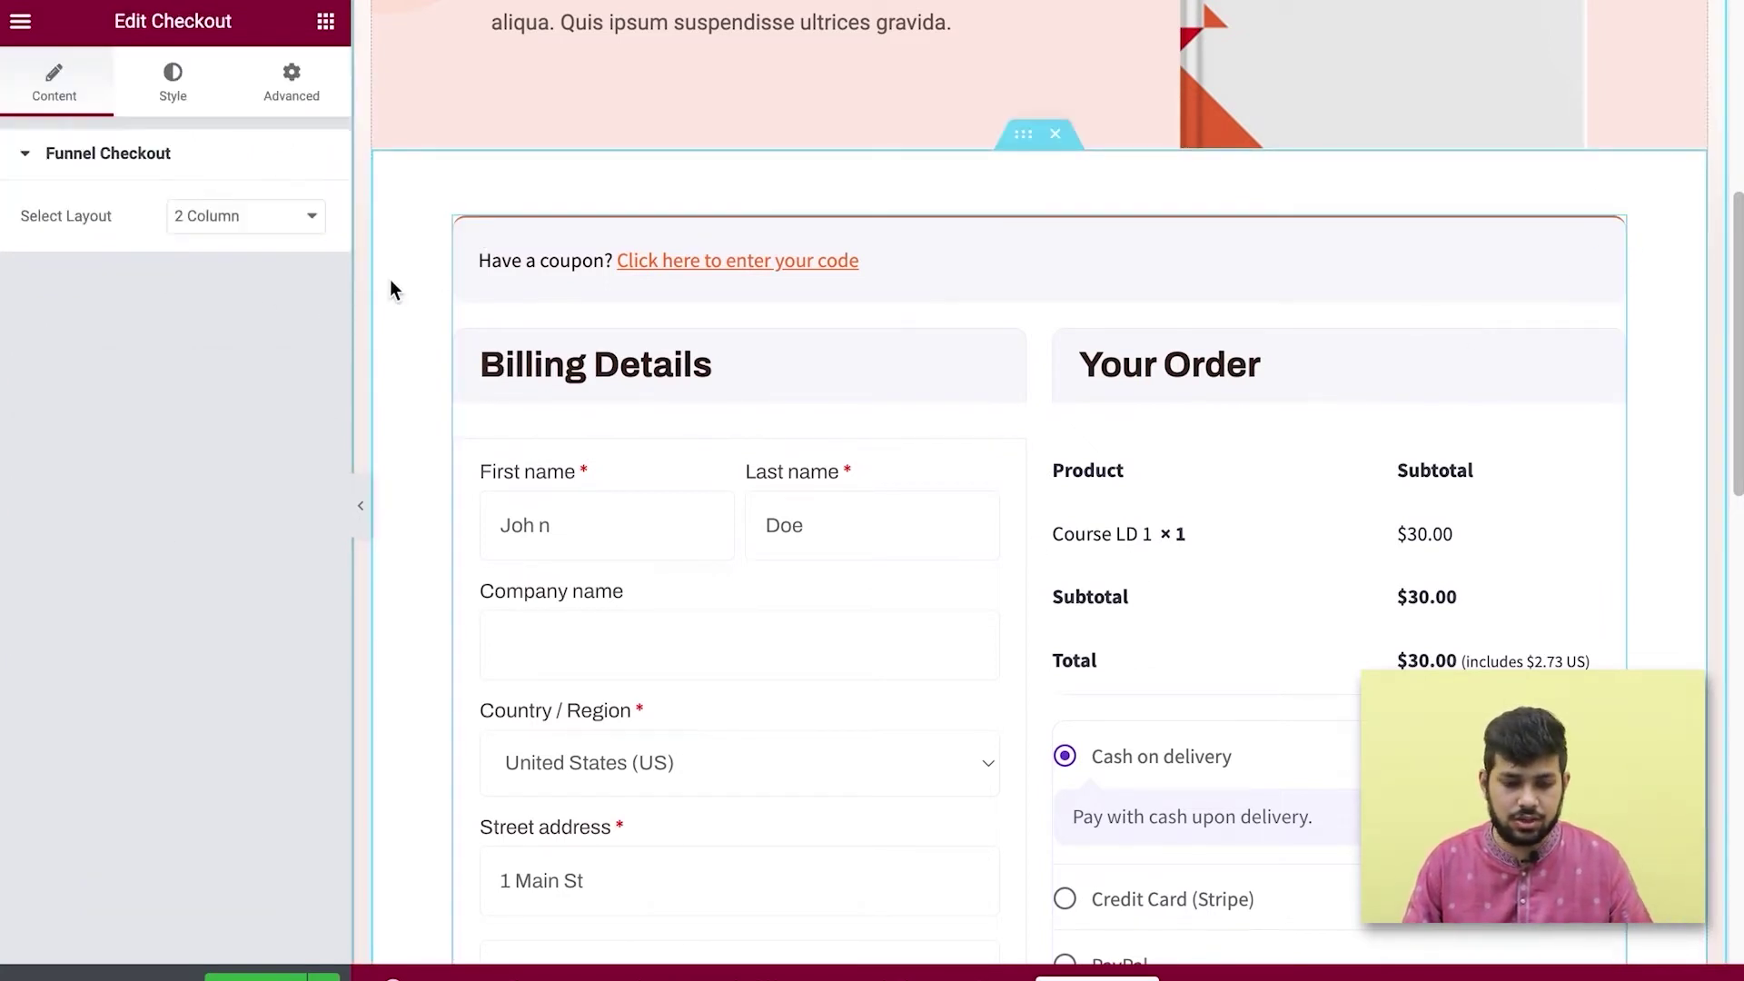
{"action": "scroll", "coordinate": [1288, 561], "scroll_direction": "down", "scroll_amount": 10}
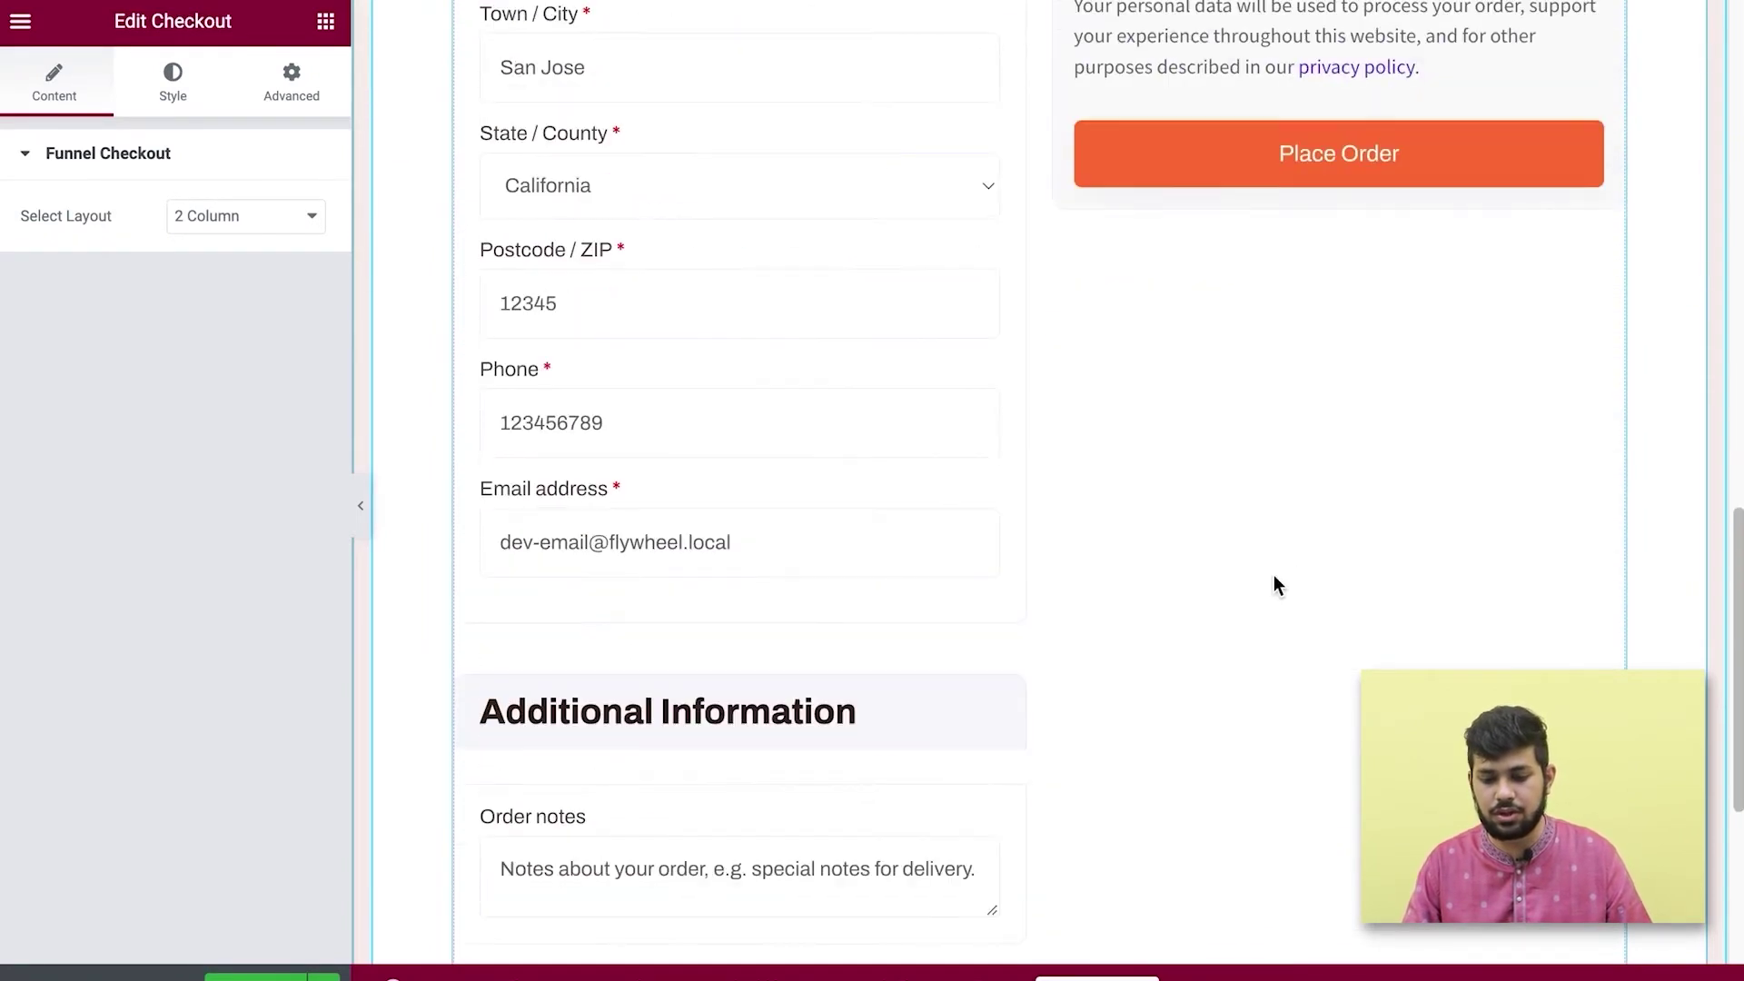
{"action": "scroll", "coordinate": [1273, 582], "scroll_direction": "up", "scroll_amount": 12}
{"action": "scroll", "coordinate": [1193, 670], "scroll_direction": "up", "scroll_amount": 5}
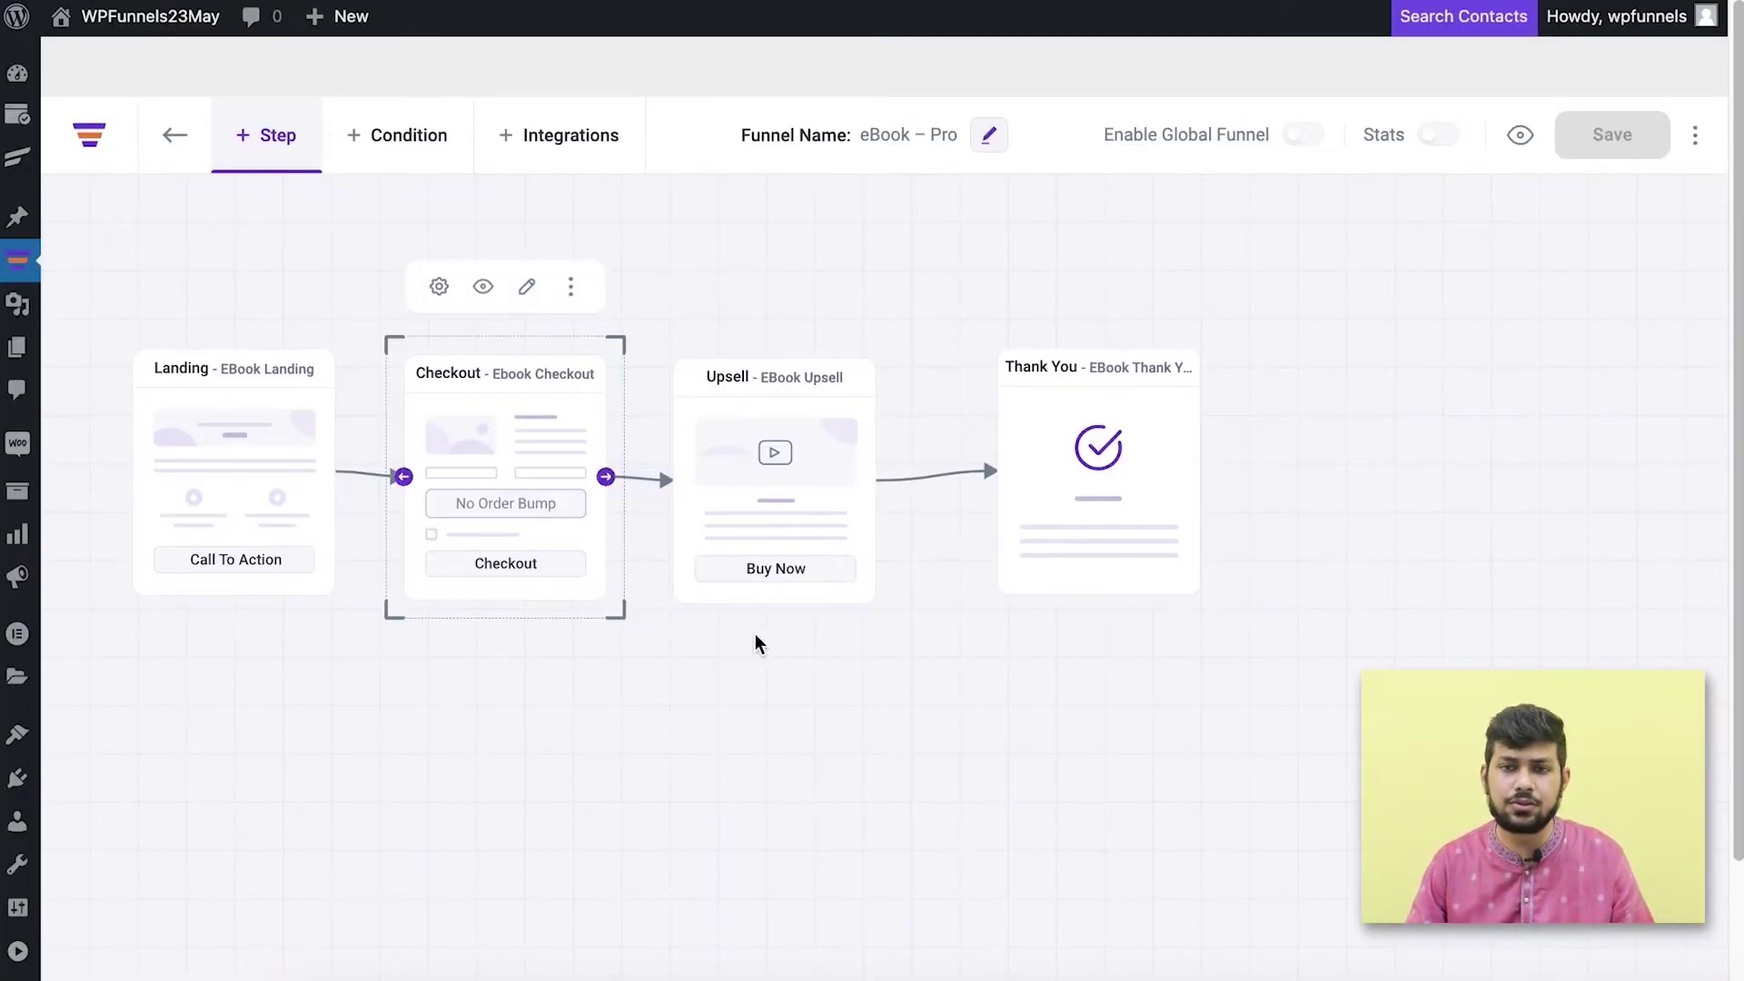
Open the Upsell page in Elementor and verify the Add to order button is set to Accept.
{"action": "left_click", "coordinate": [788, 478]}
{"action": "left_click", "coordinate": [799, 291]}
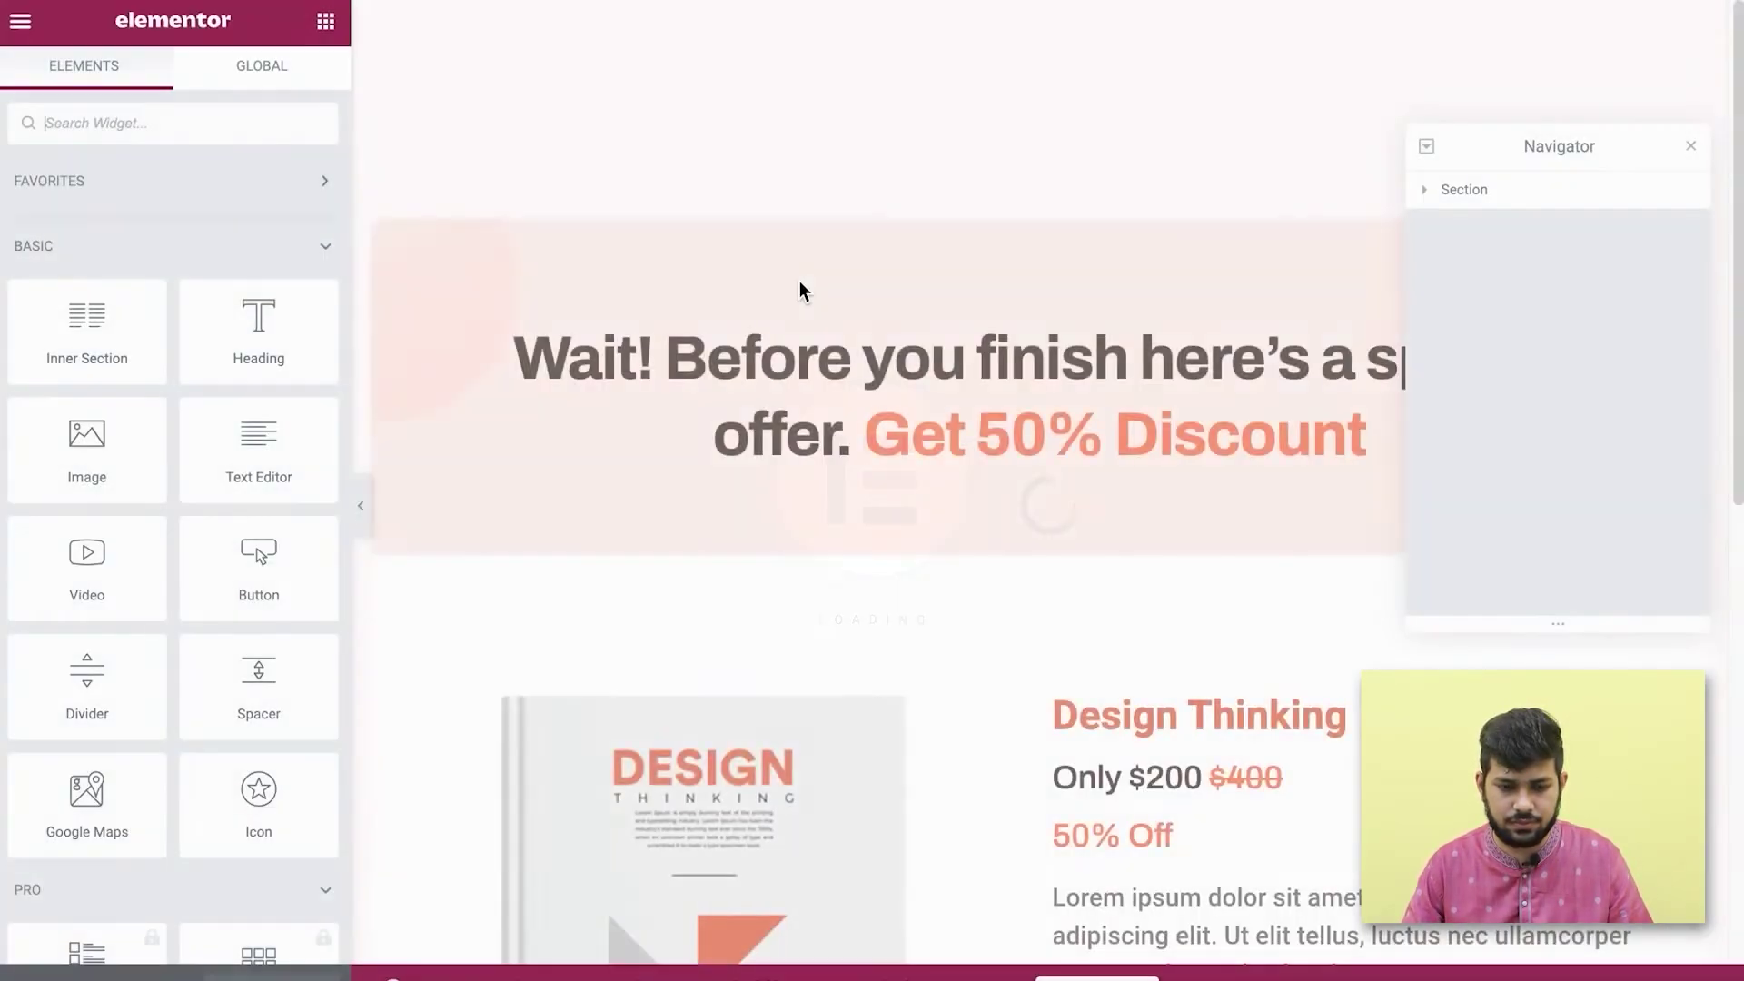
{"action": "left_click", "coordinate": [1689, 144]}
{"action": "scroll", "coordinate": [1063, 459], "scroll_direction": "down", "scroll_amount": 7}
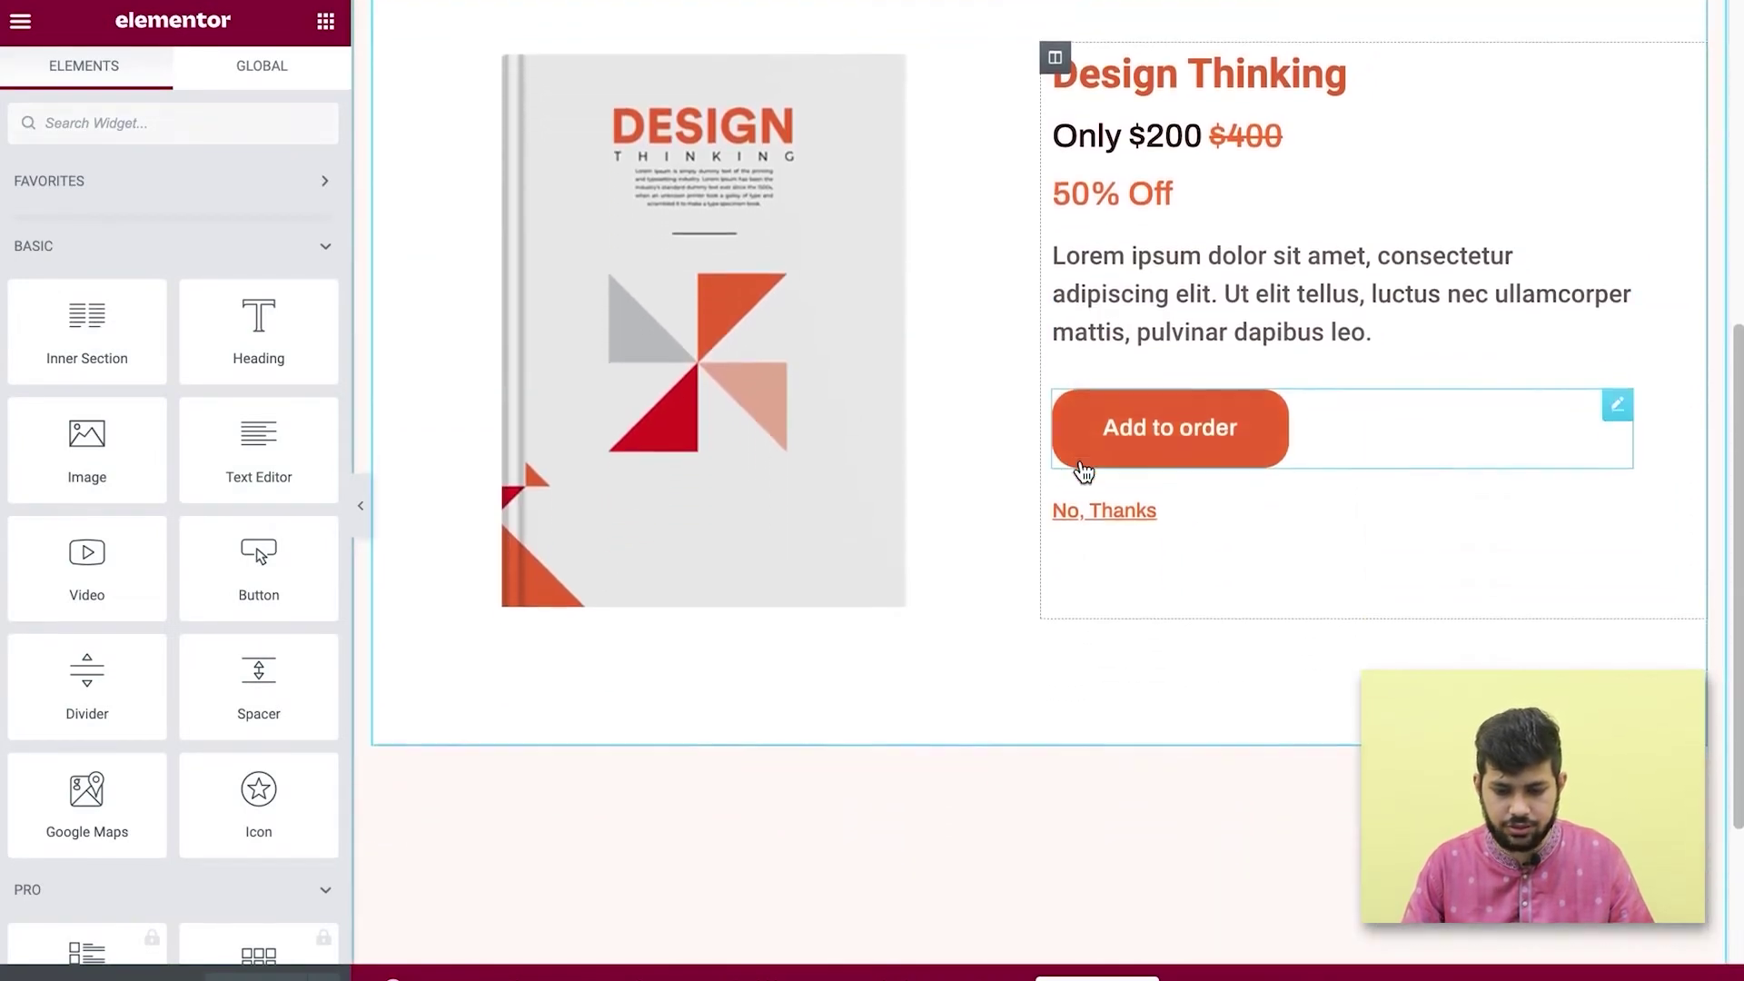
{"action": "scroll", "coordinate": [875, 148], "scroll_direction": "up", "scroll_amount": 7}
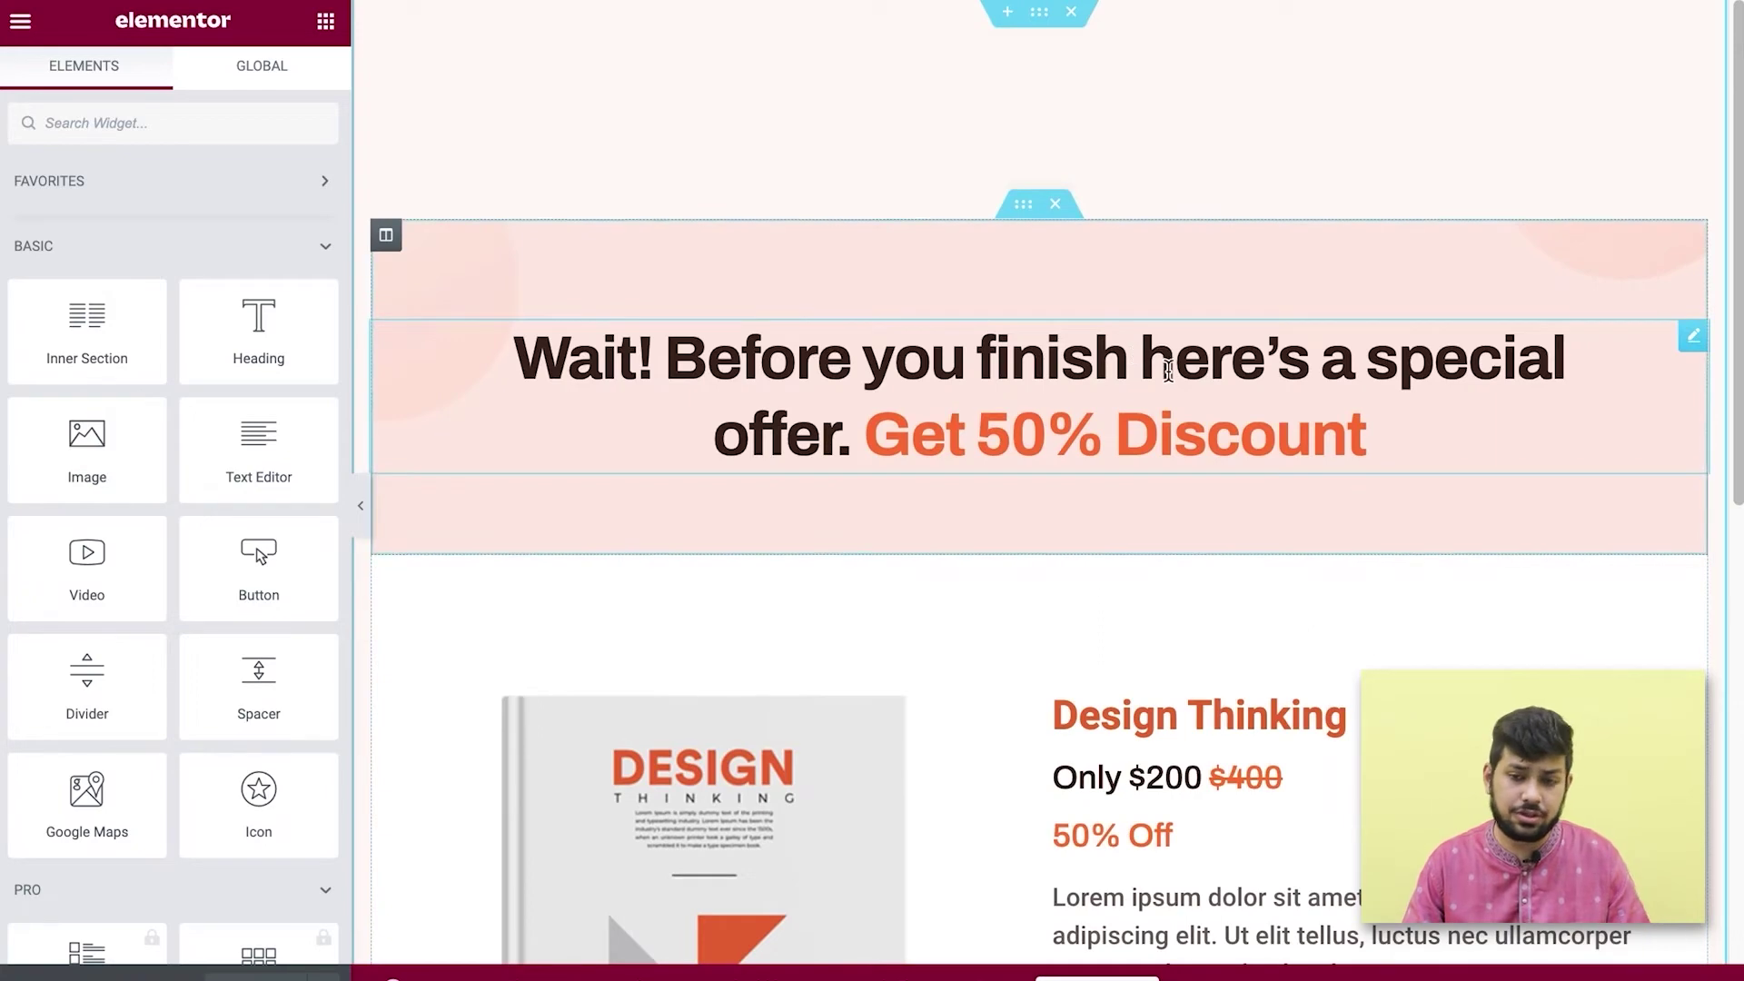
{"action": "scroll", "coordinate": [1168, 367], "scroll_direction": "down", "scroll_amount": 1}
{"action": "scroll", "coordinate": [1199, 420], "scroll_direction": "down", "scroll_amount": 5}
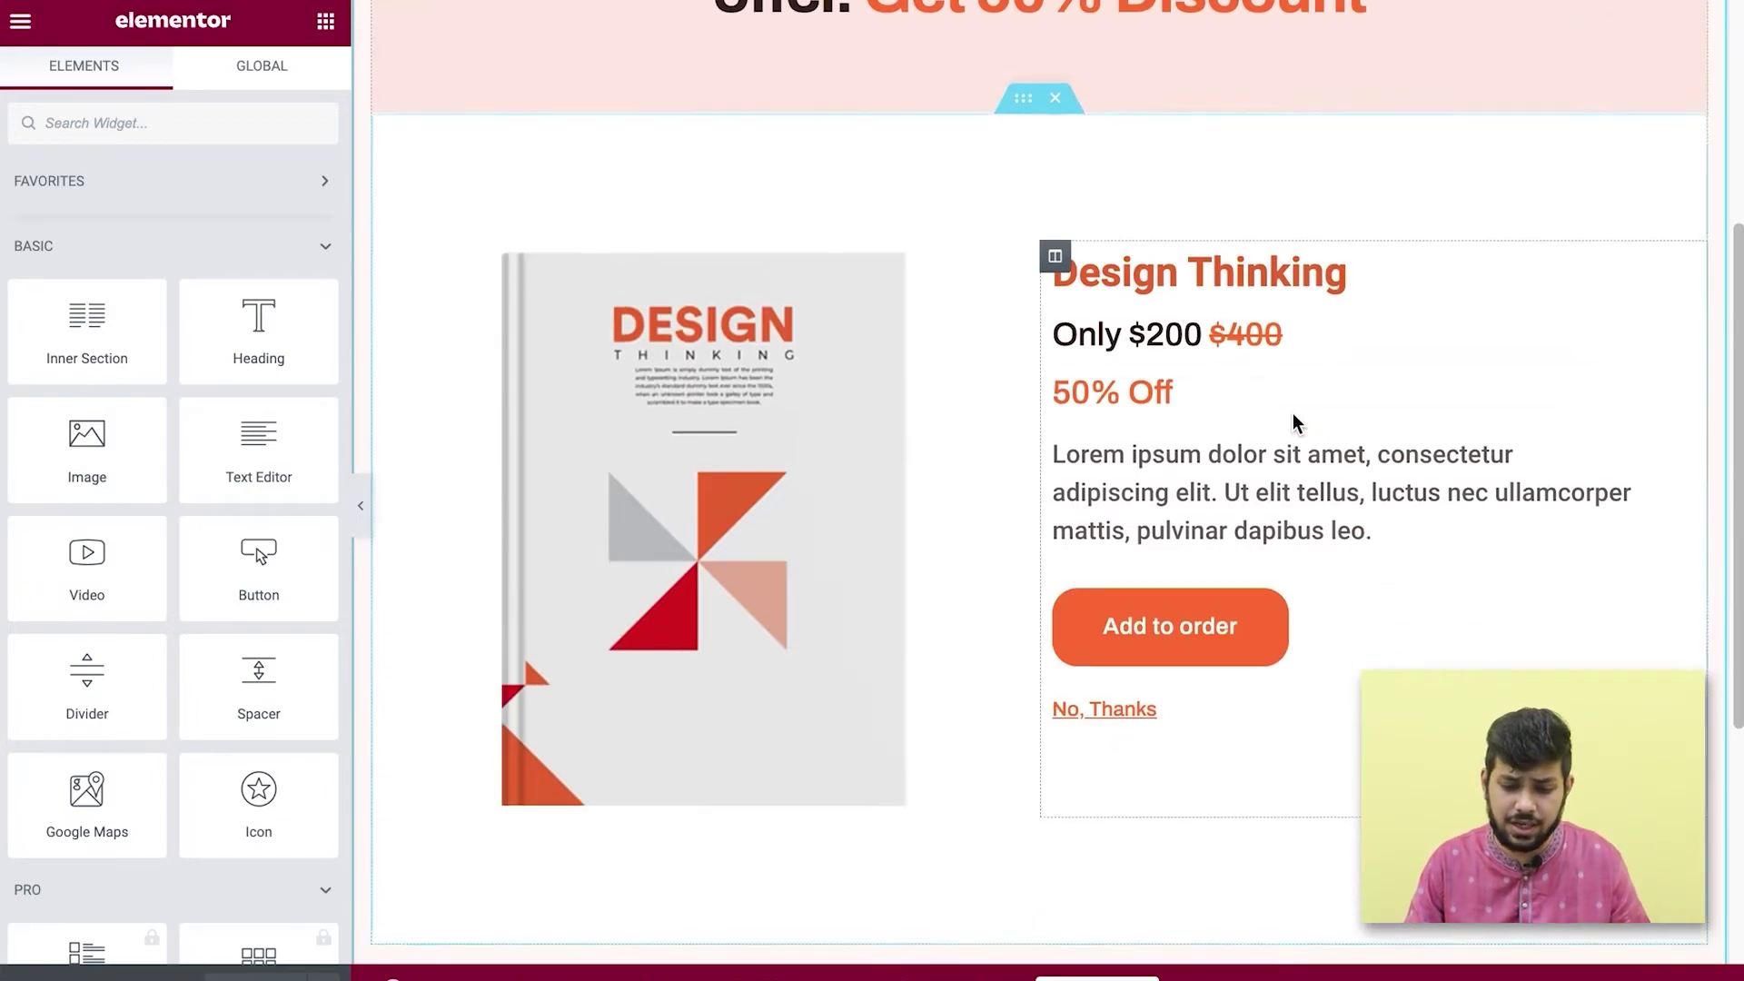
{"action": "mouse_move", "coordinate": [1616, 601]}
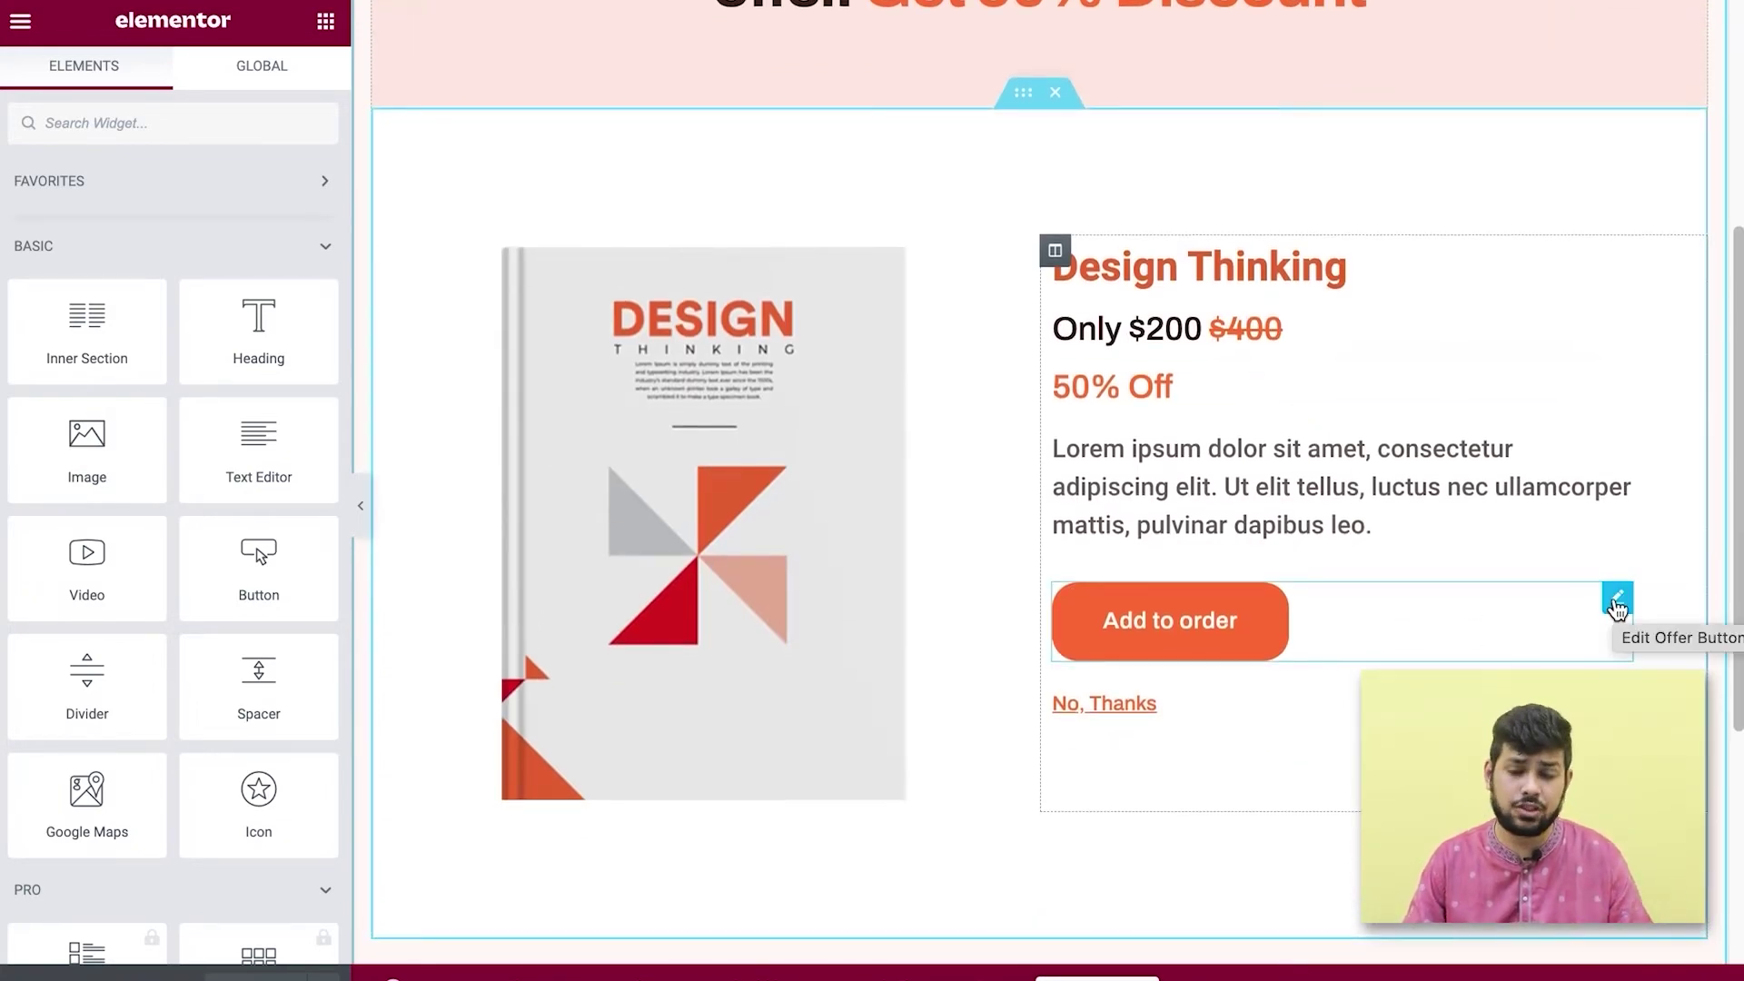
{"action": "left_click", "coordinate": [1617, 599]}
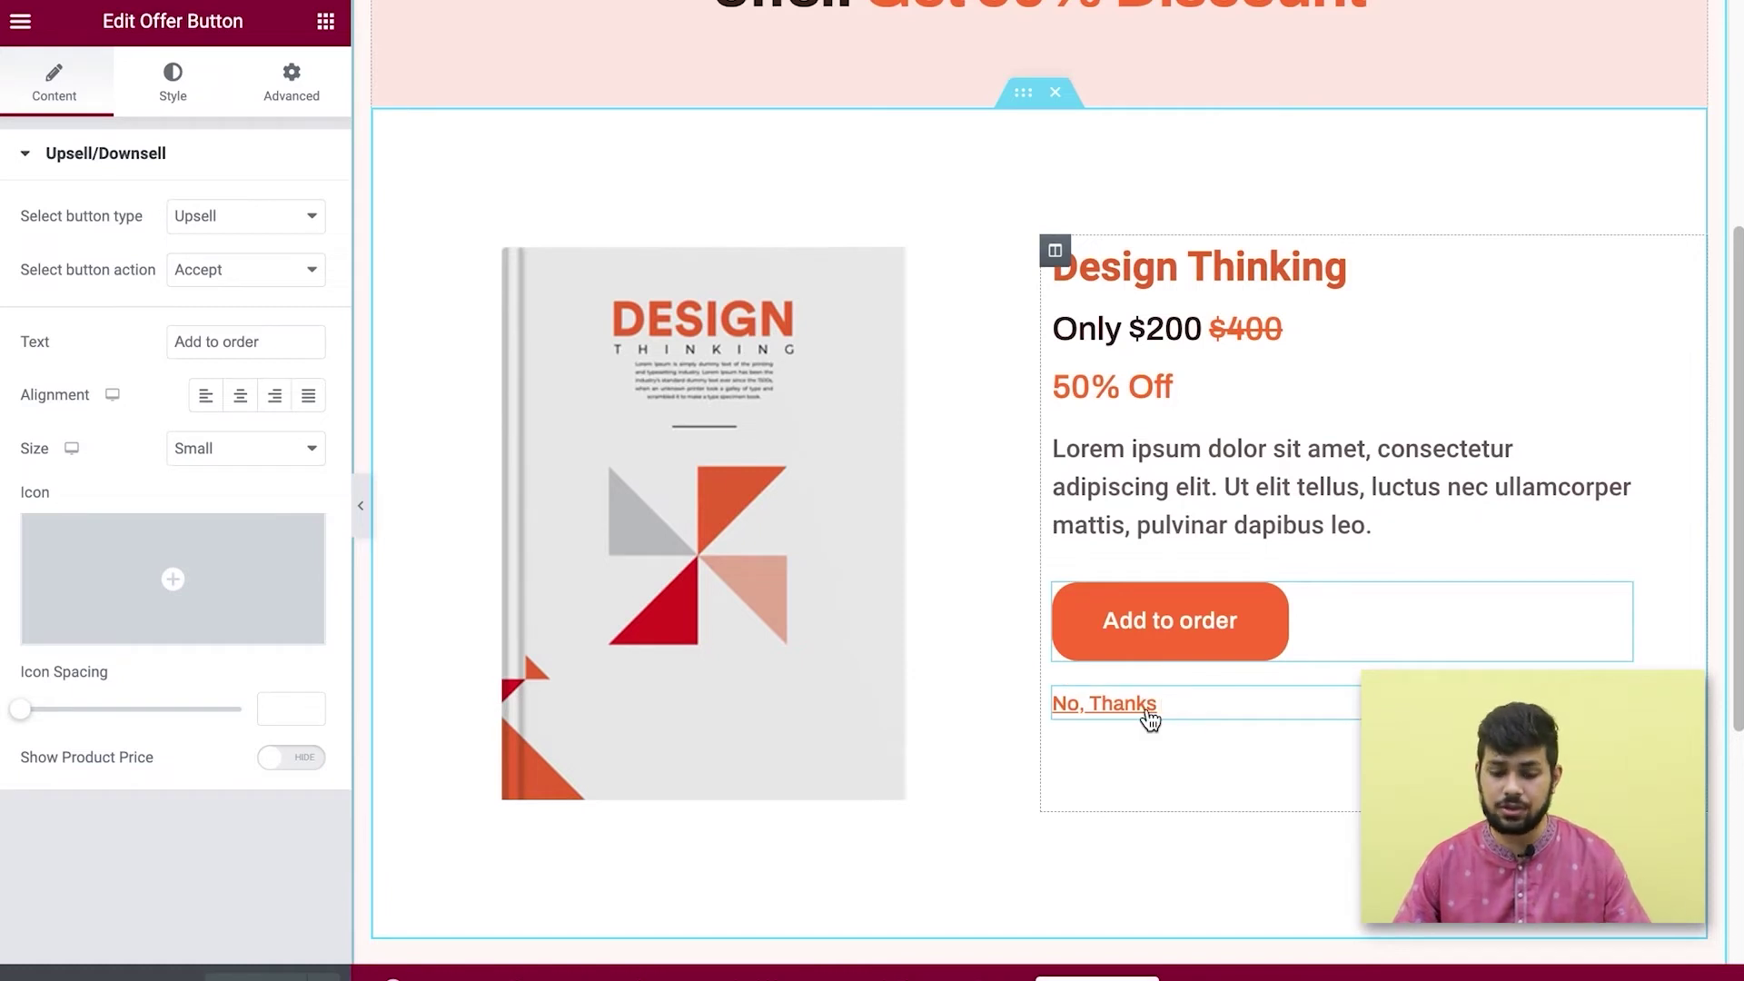
Verify the No, Thanks button rejects the offer, then go back to the widgets panel.
{"action": "mouse_move", "coordinate": [1549, 611]}
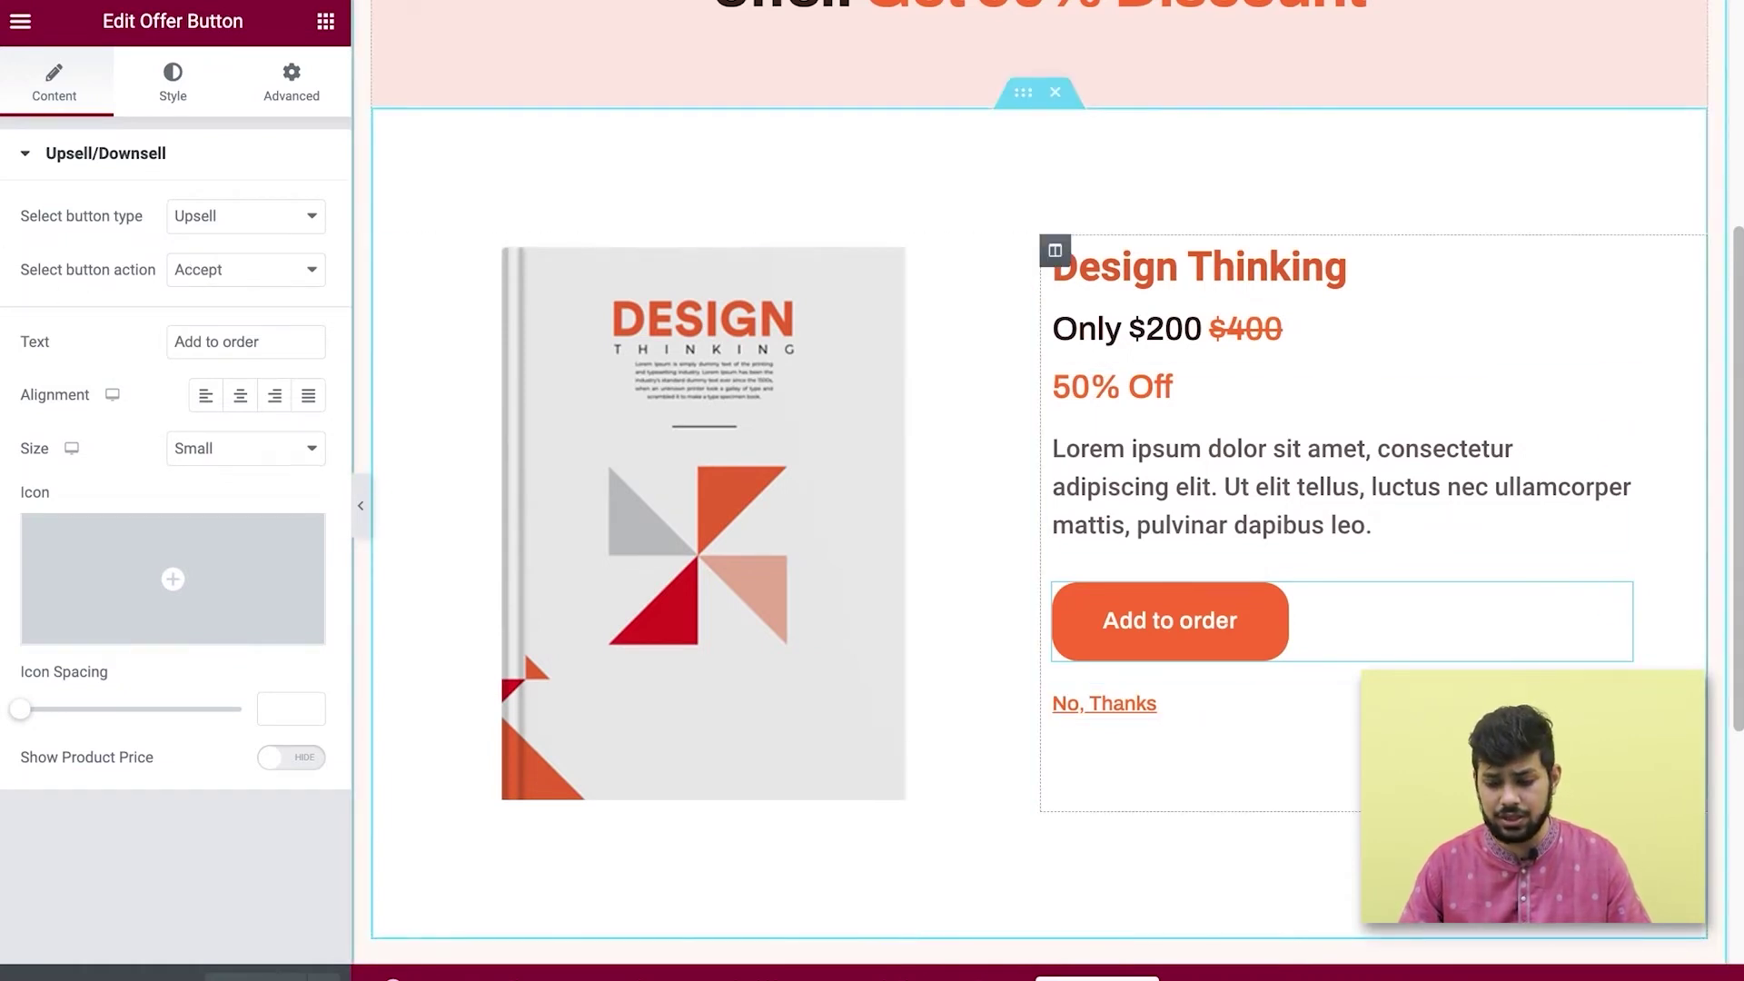
{"action": "left_click", "coordinate": [1103, 703]}
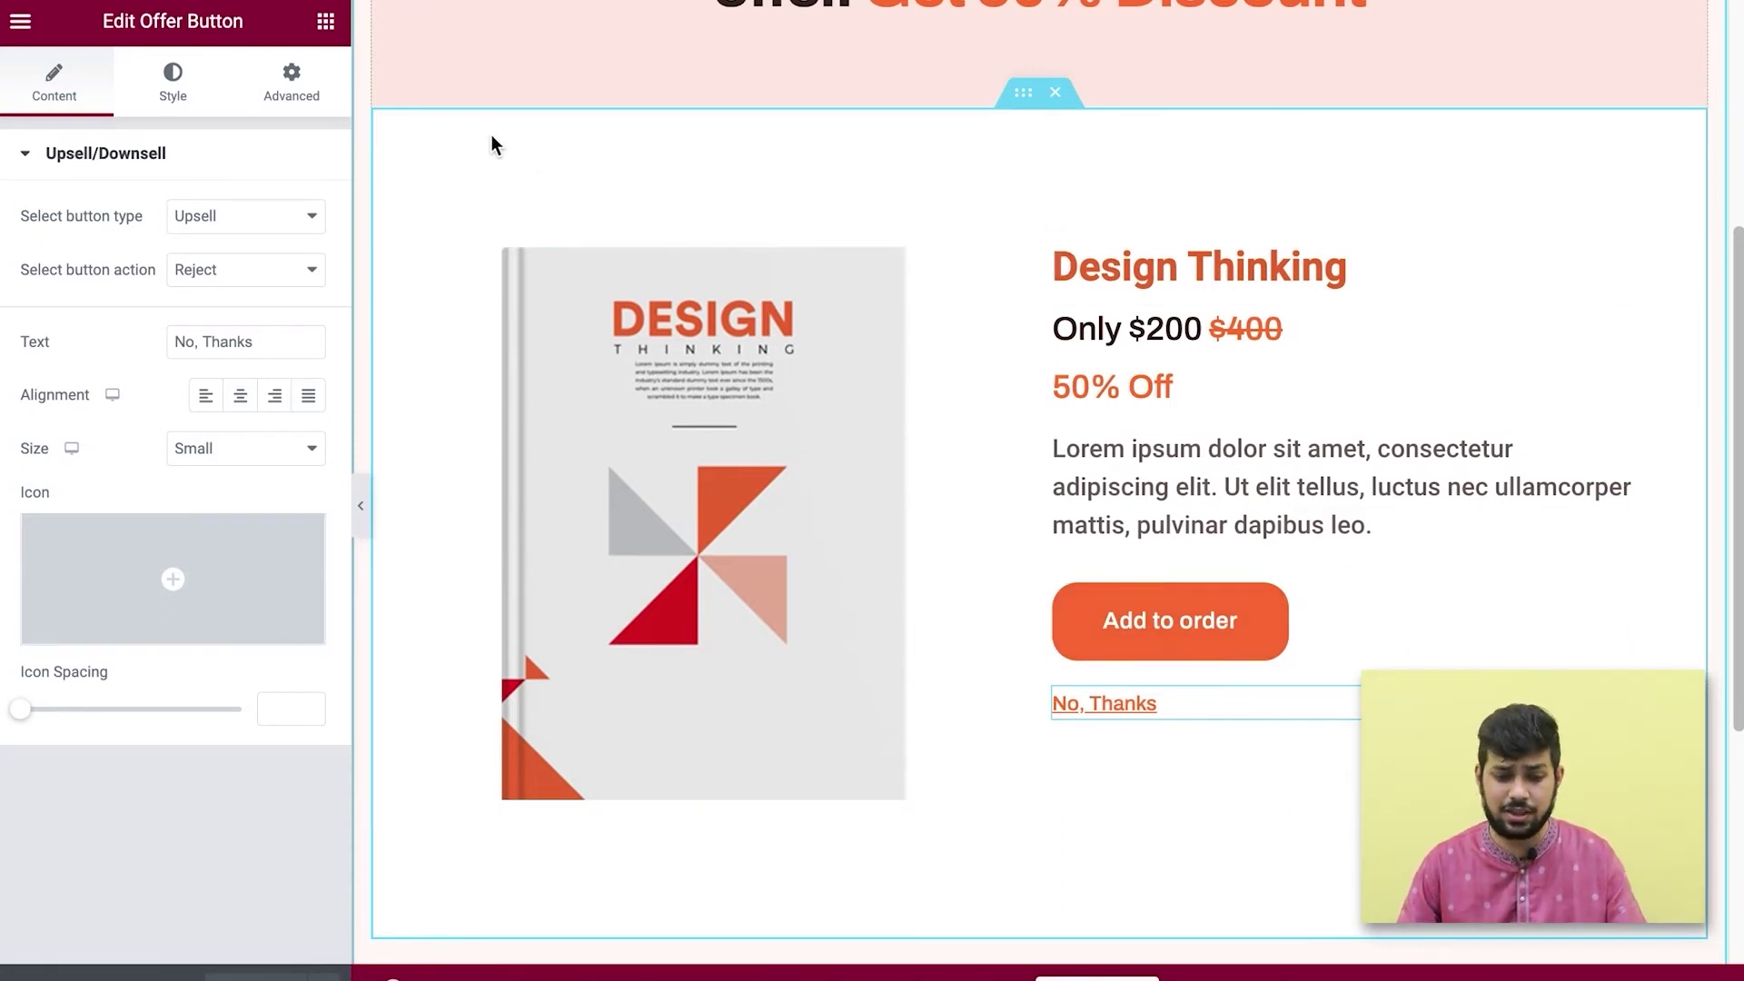
{"action": "left_click", "coordinate": [327, 32]}
{"action": "scroll", "coordinate": [191, 363], "scroll_direction": "down", "scroll_amount": 10}
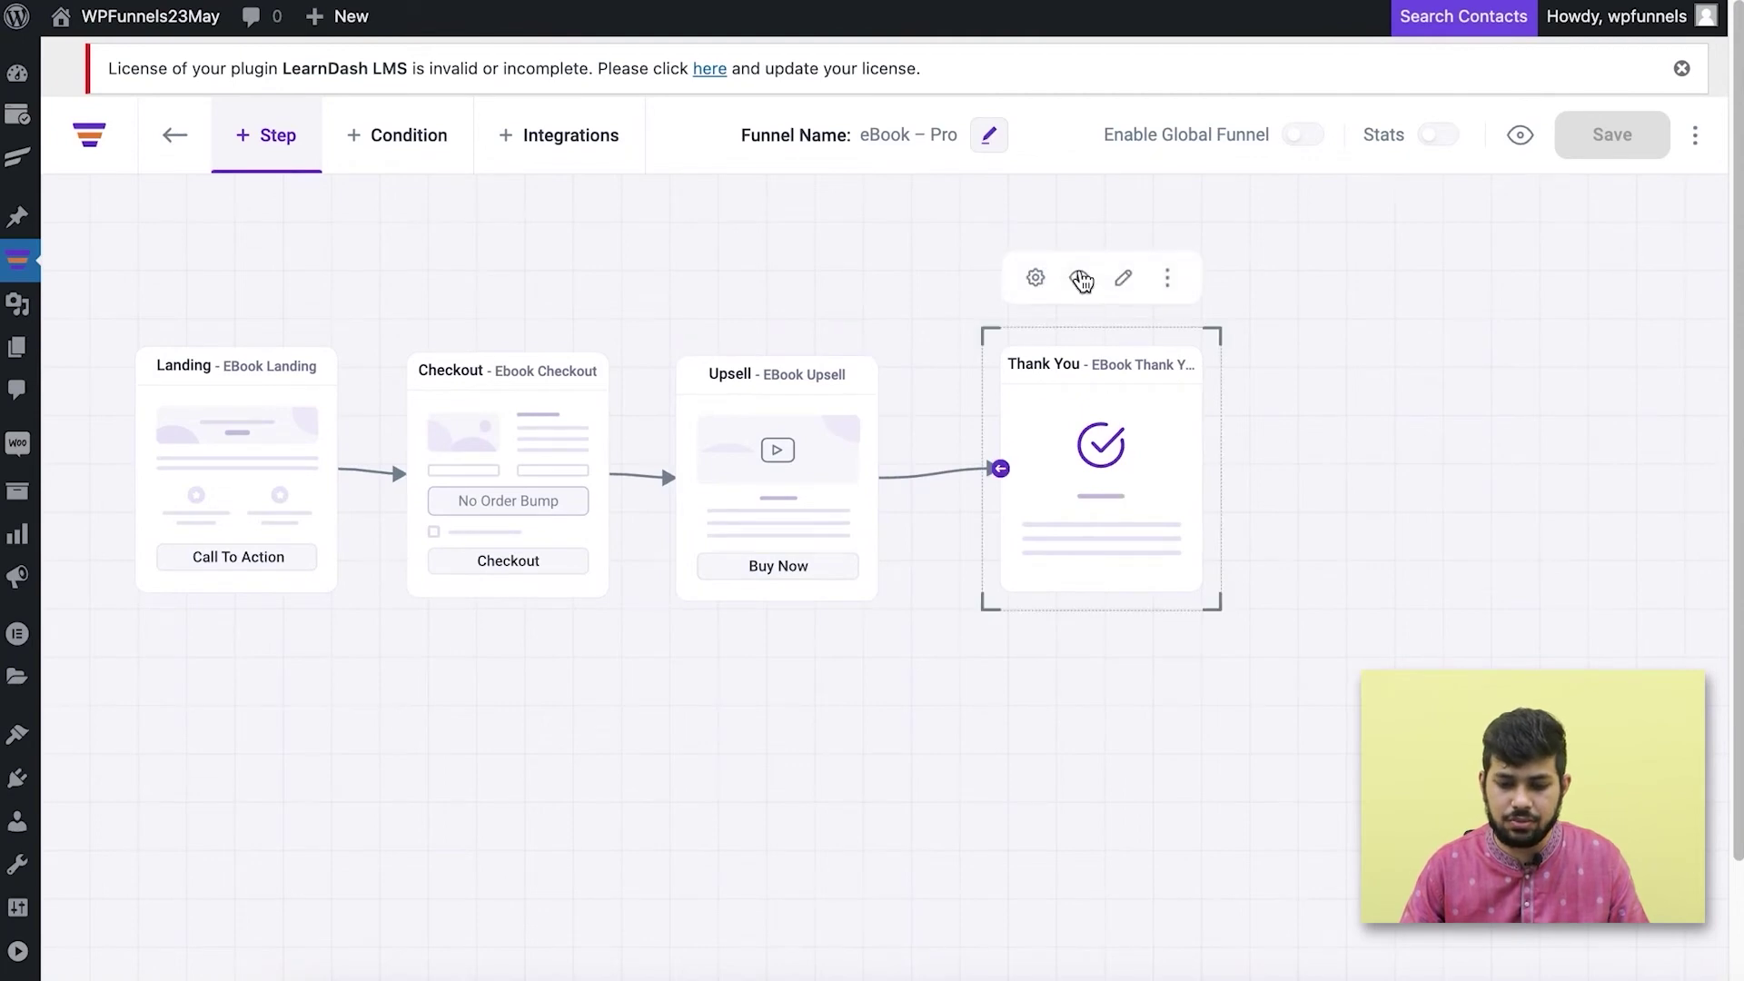
{"action": "left_click", "coordinate": [1120, 281]}
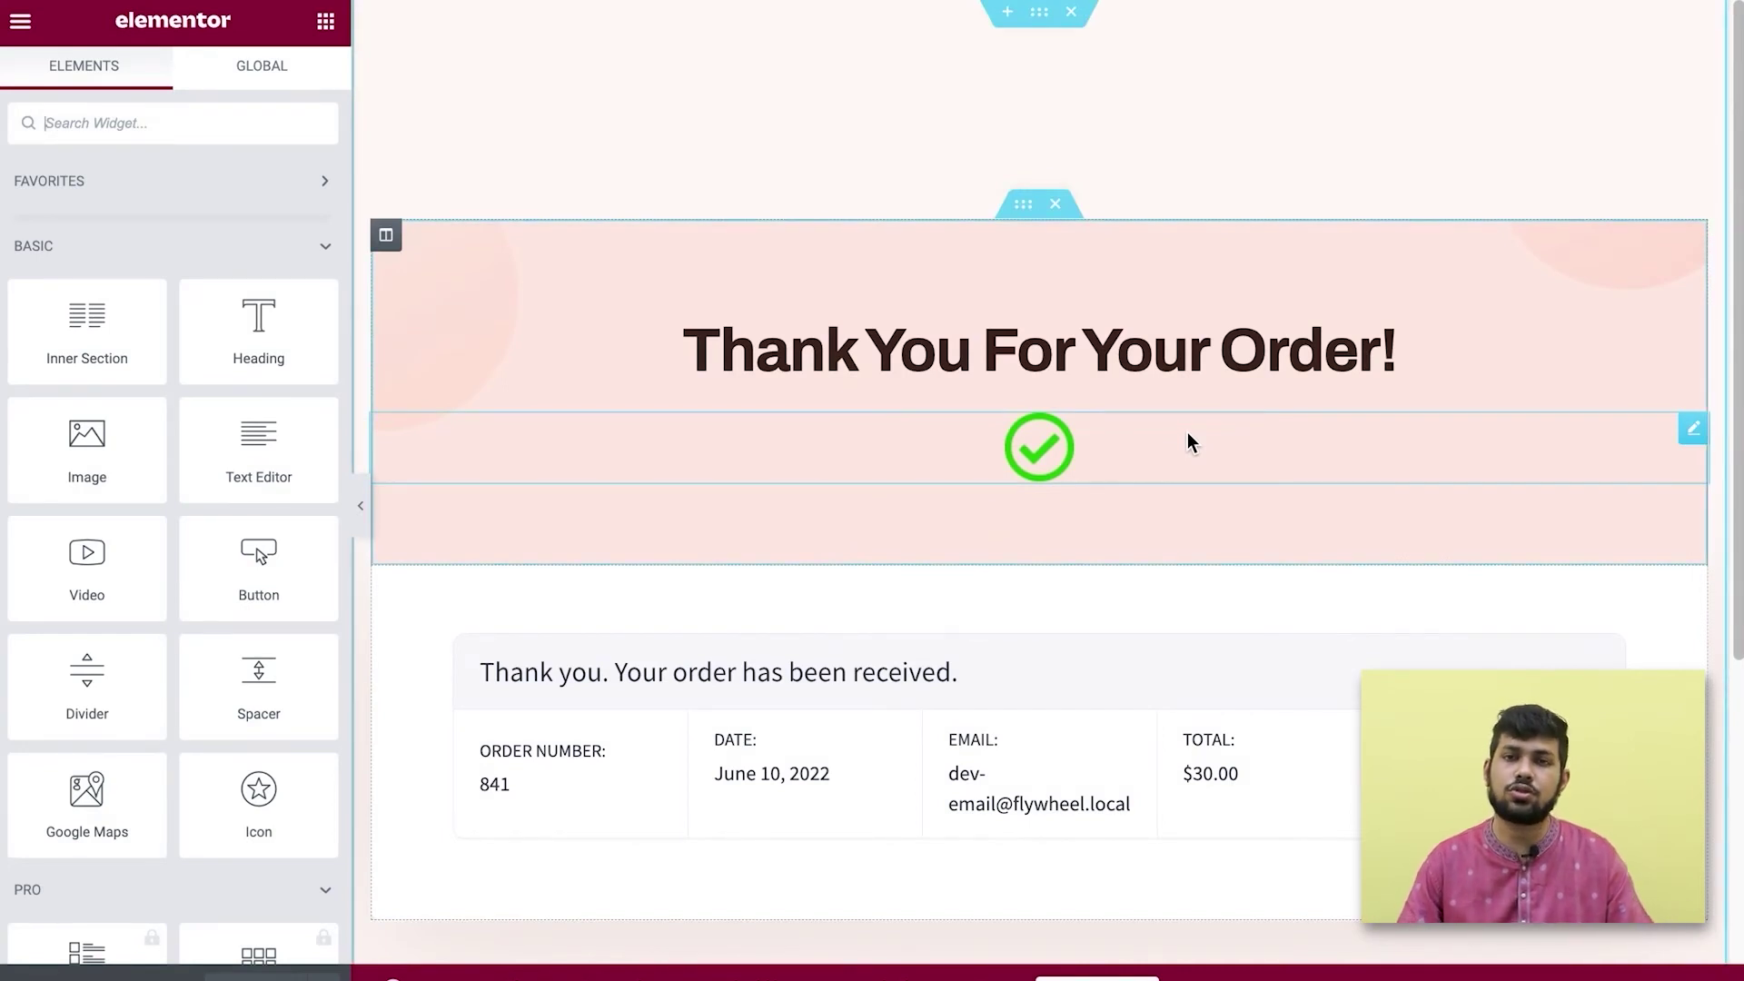
{"action": "scroll", "coordinate": [1187, 432], "scroll_direction": "down", "scroll_amount": 5}
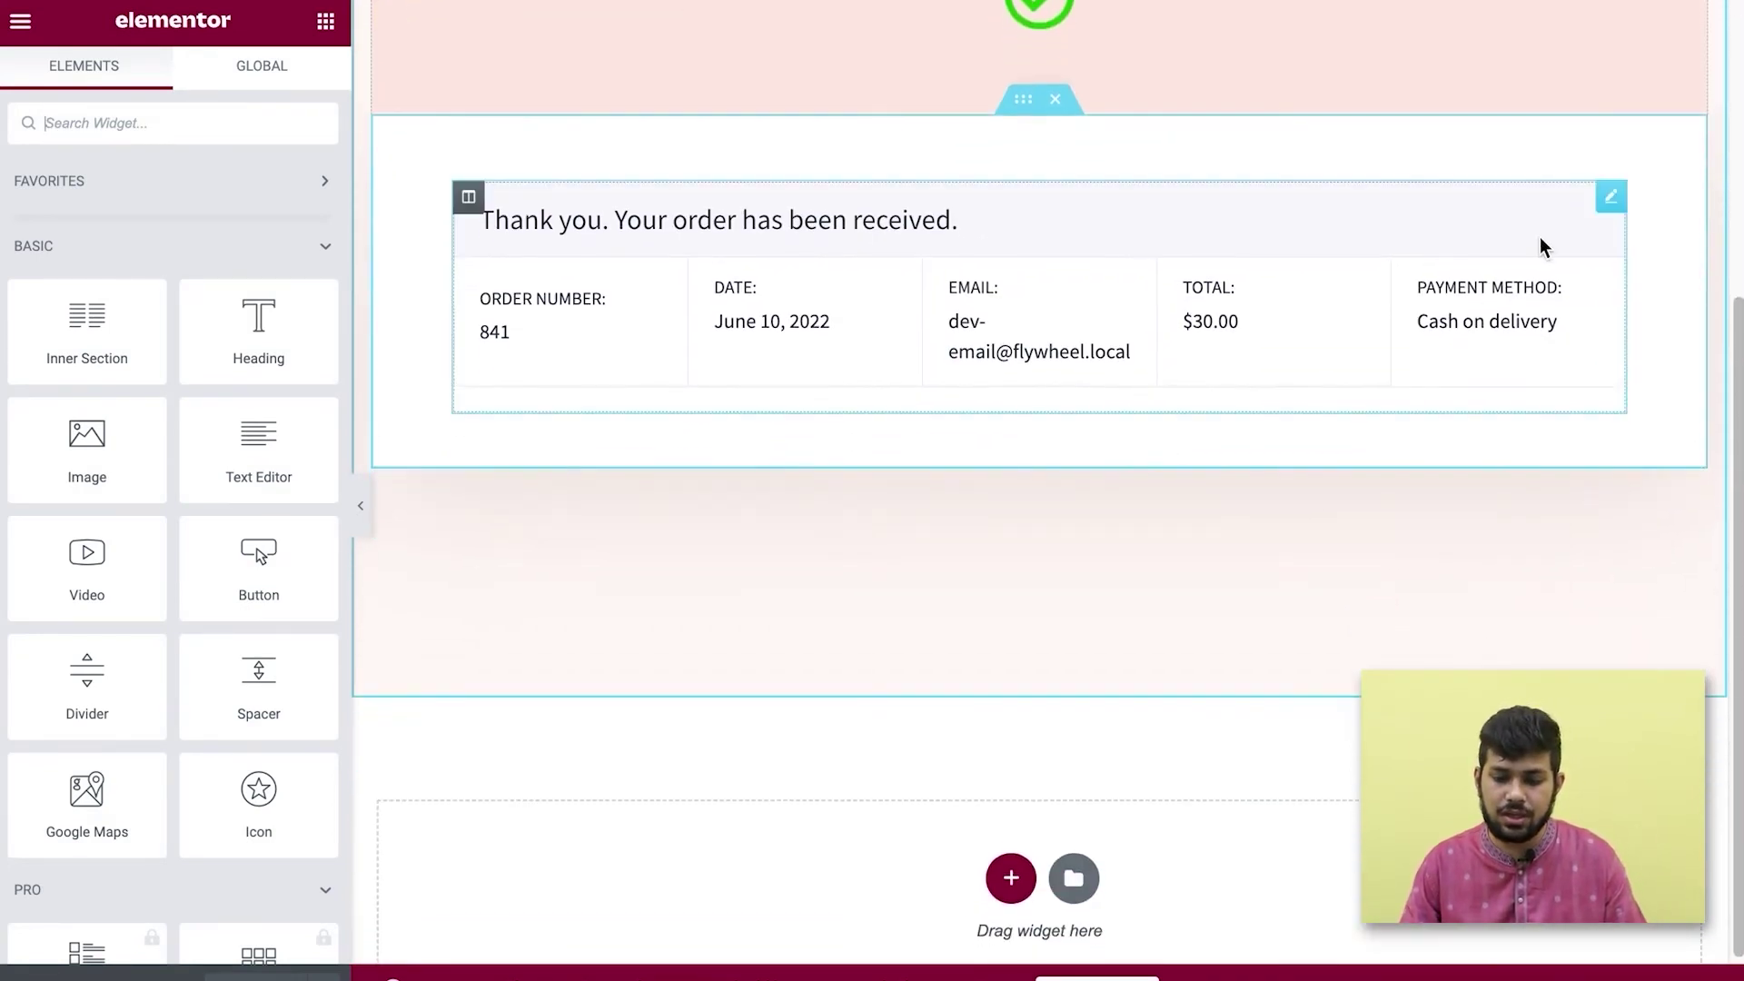
{"action": "left_click", "coordinate": [1612, 198]}
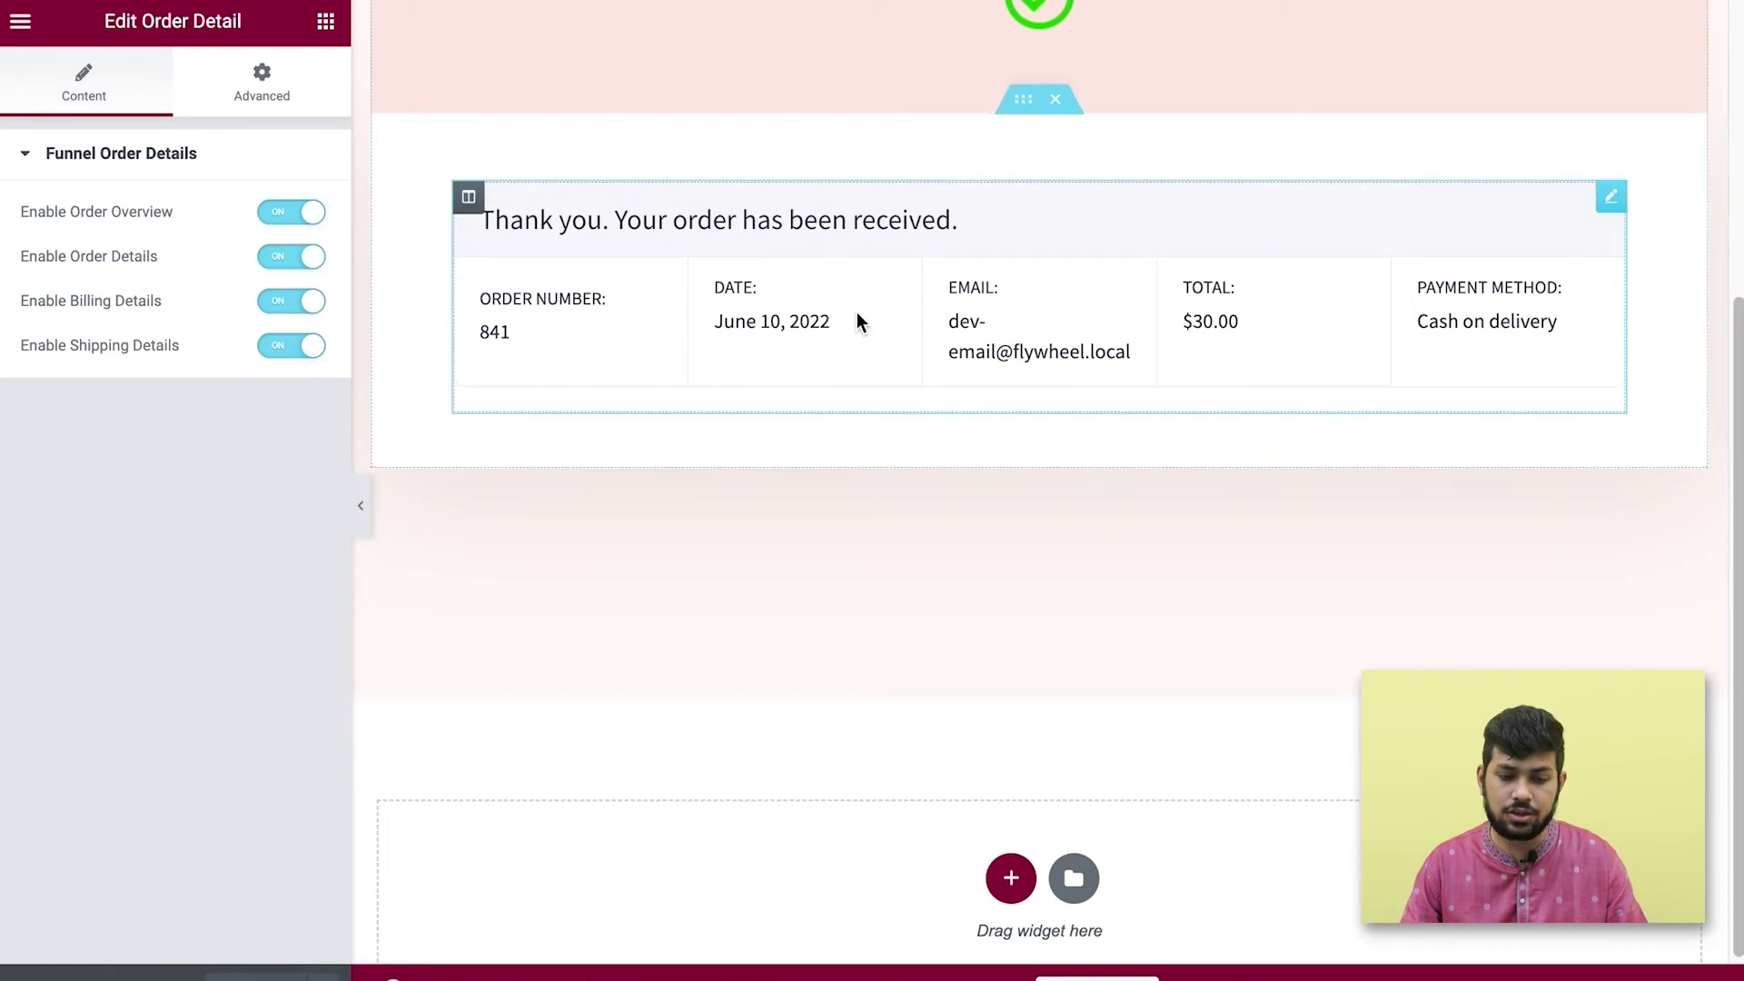
{"action": "left_click", "coordinate": [326, 21]}
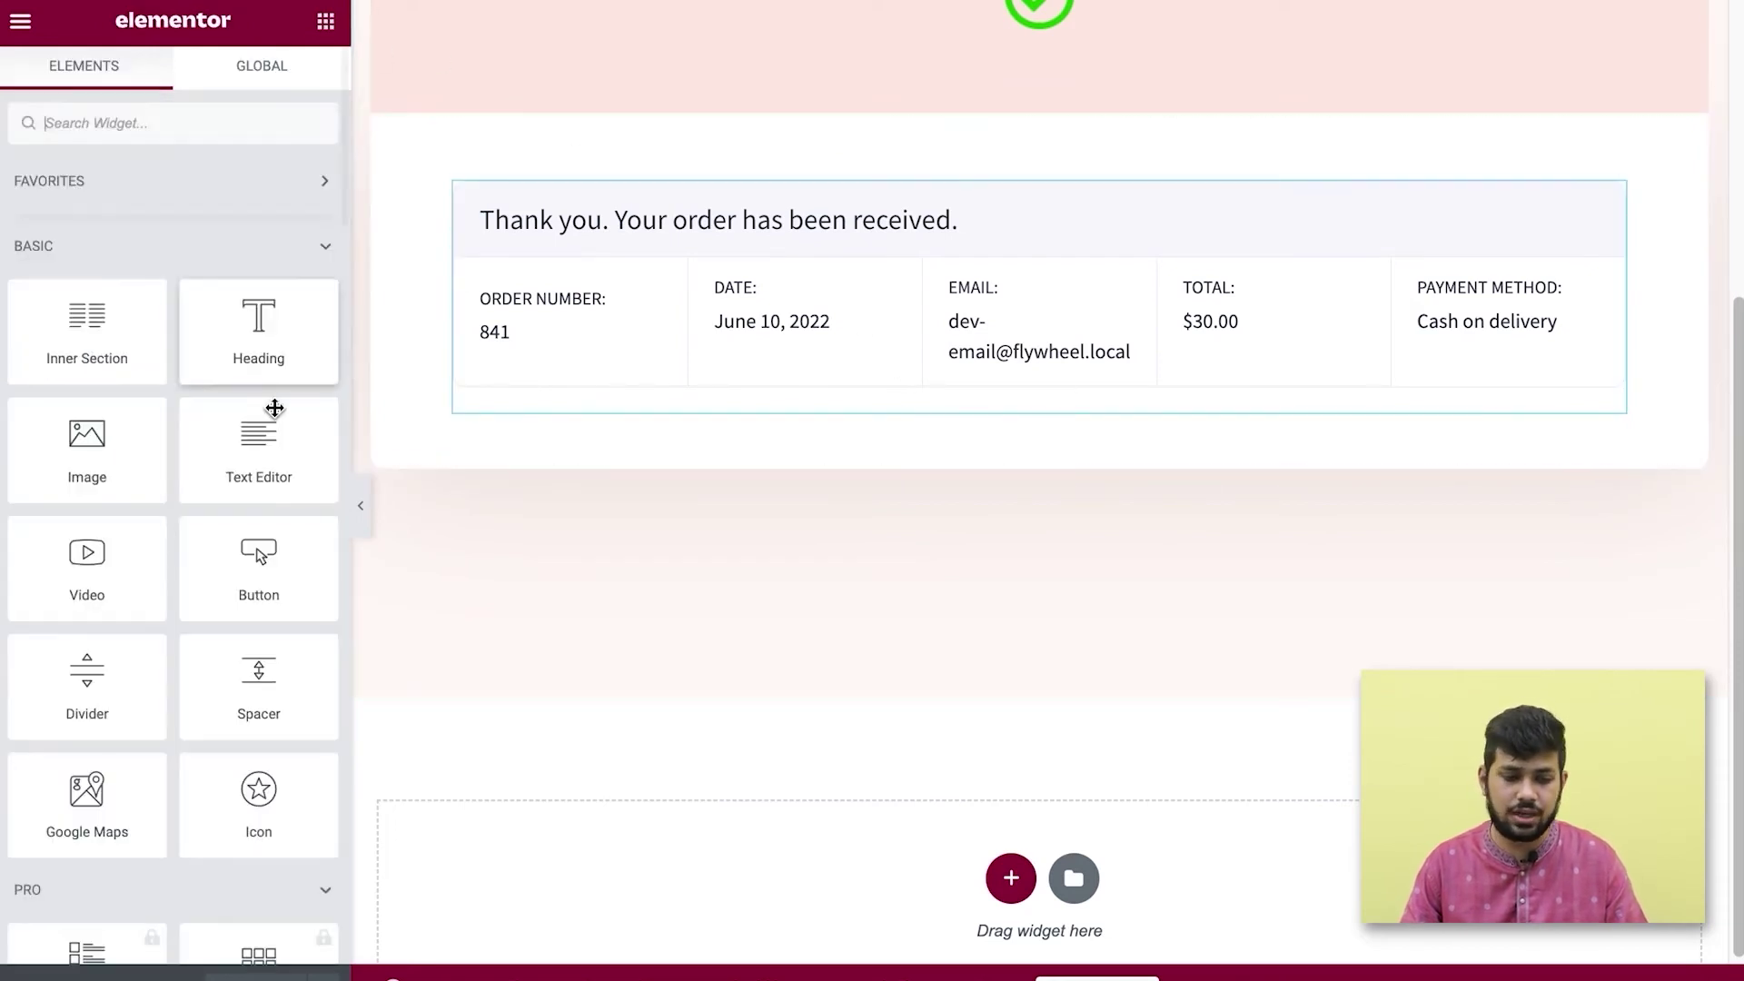
{"action": "scroll", "coordinate": [272, 401], "scroll_direction": "down", "scroll_amount": 10}
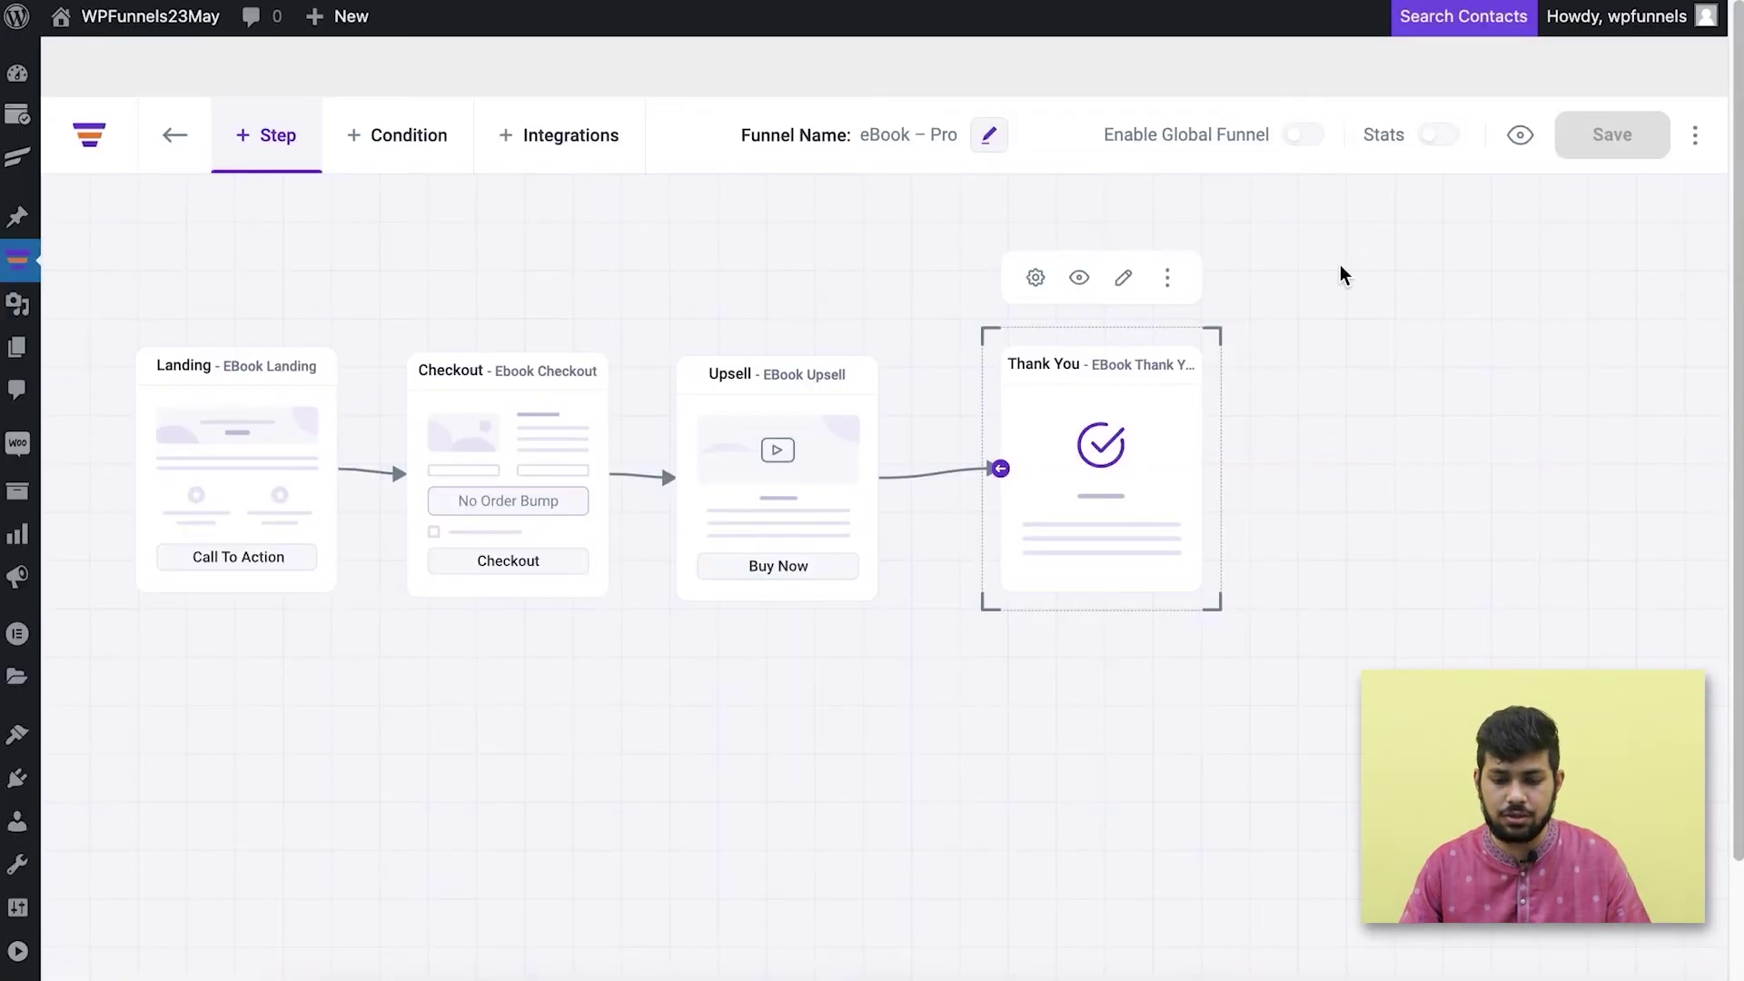
{"action": "left_click_drag", "start_coordinate": [596, 712], "coordinate": [782, 736]}
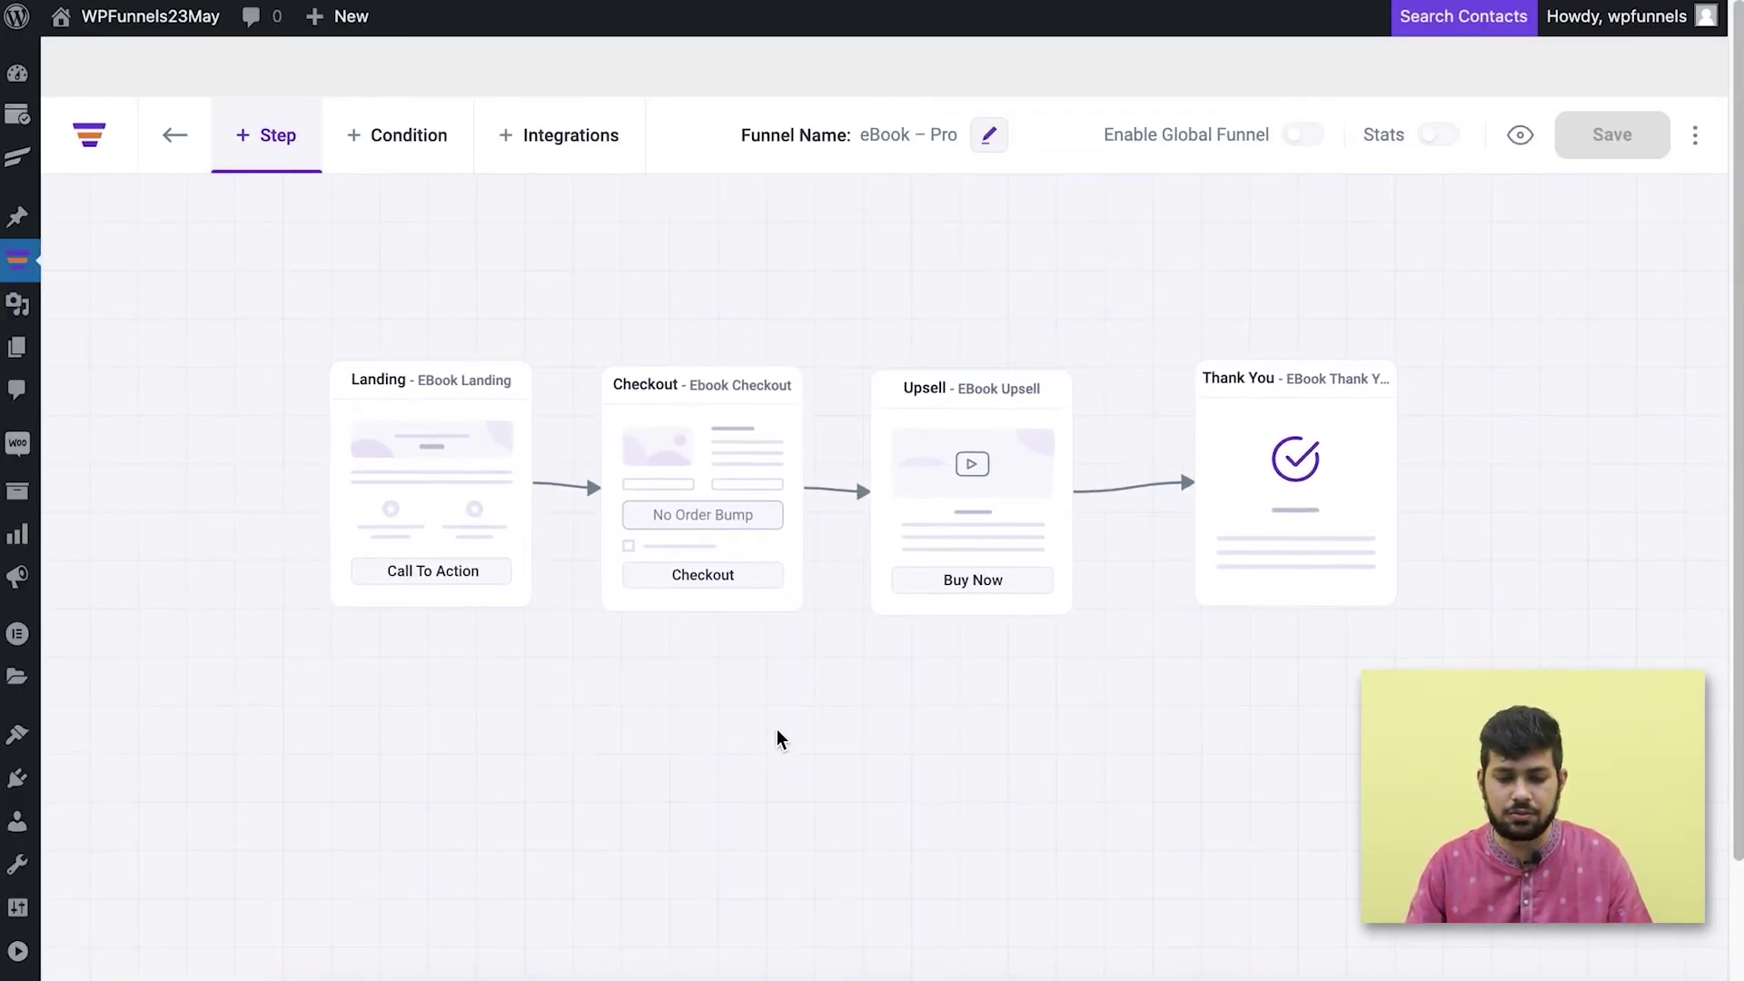
Preview the funnel's Landing step and continue to the Course LD 1 checkout page.
{"action": "left_click", "coordinate": [407, 512]}
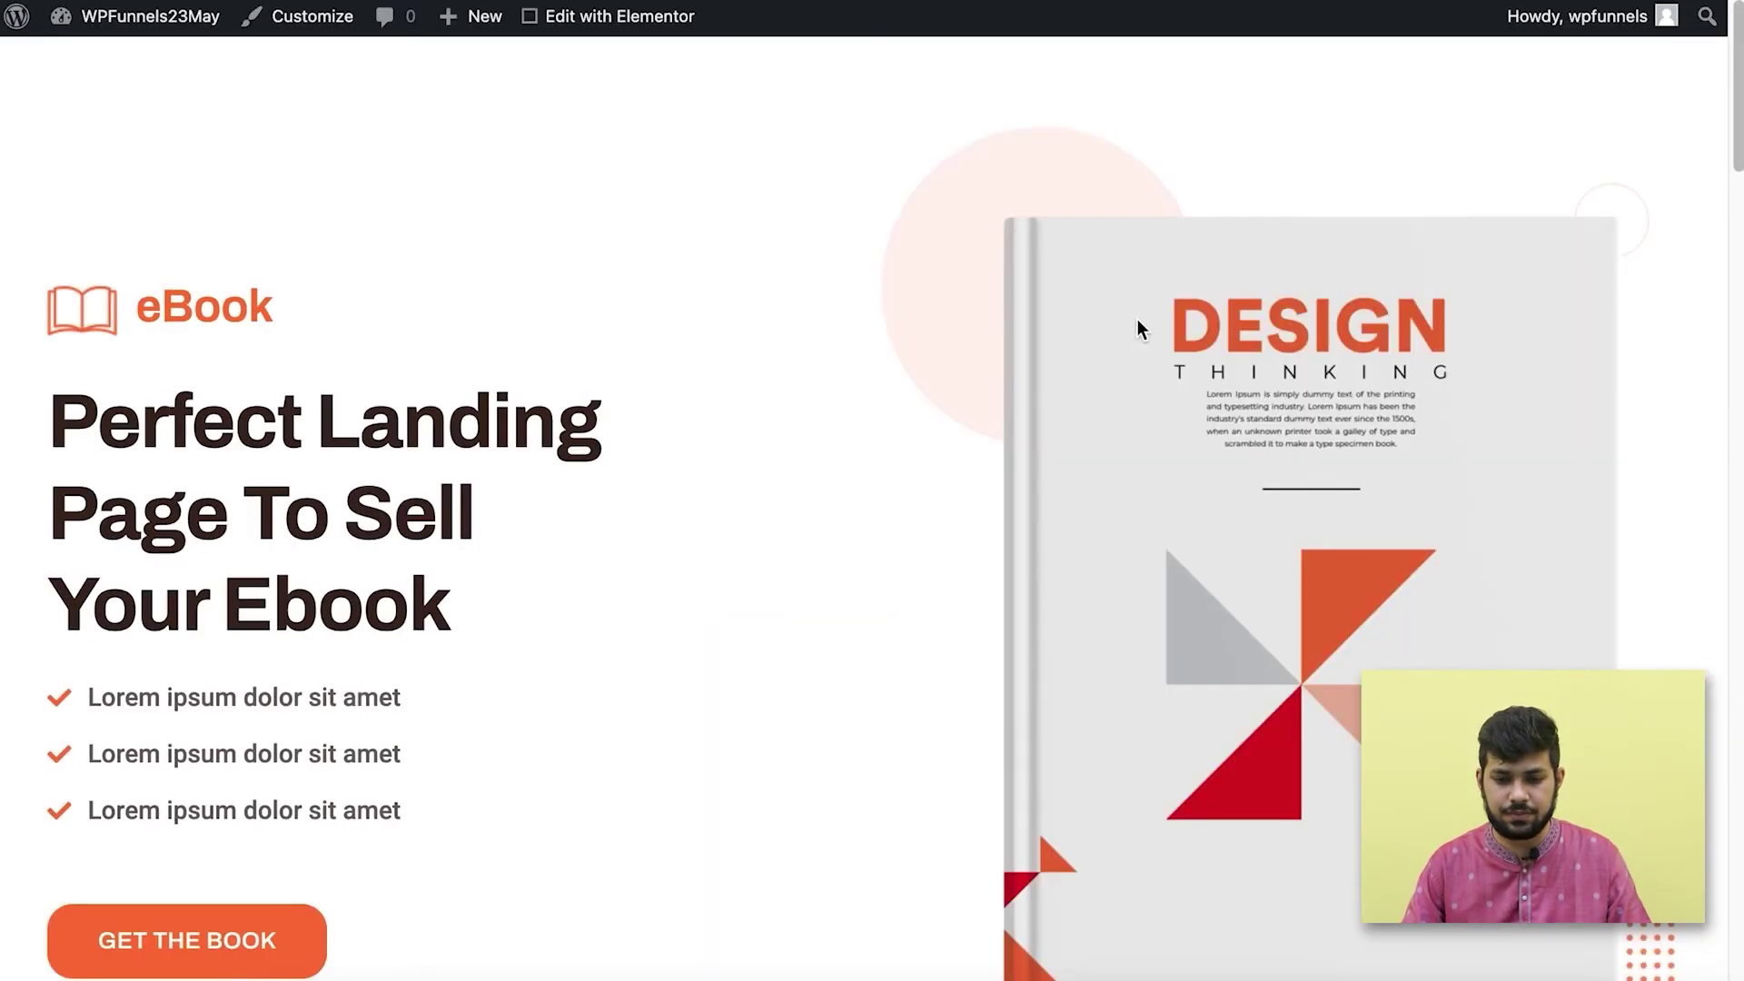
{"action": "scroll", "coordinate": [939, 367], "scroll_direction": "down", "scroll_amount": 5}
{"action": "scroll", "coordinate": [782, 390], "scroll_direction": "up", "scroll_amount": 2}
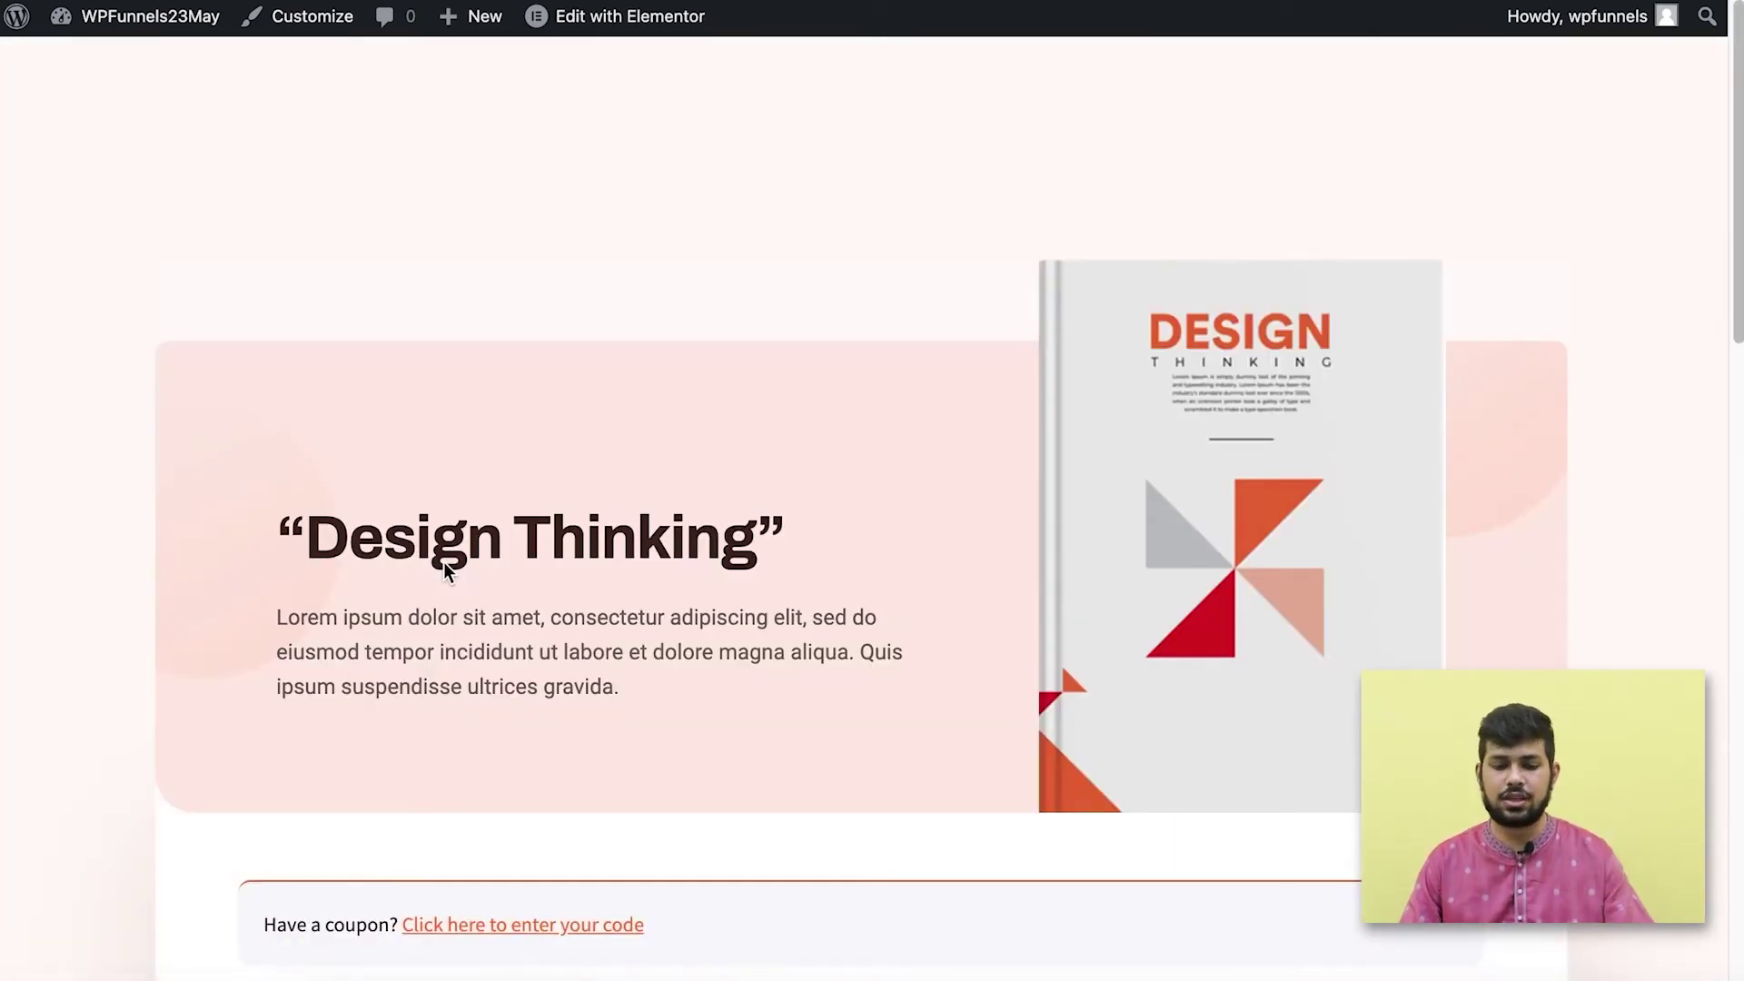
{"action": "scroll", "coordinate": [452, 574], "scroll_direction": "down", "scroll_amount": 10}
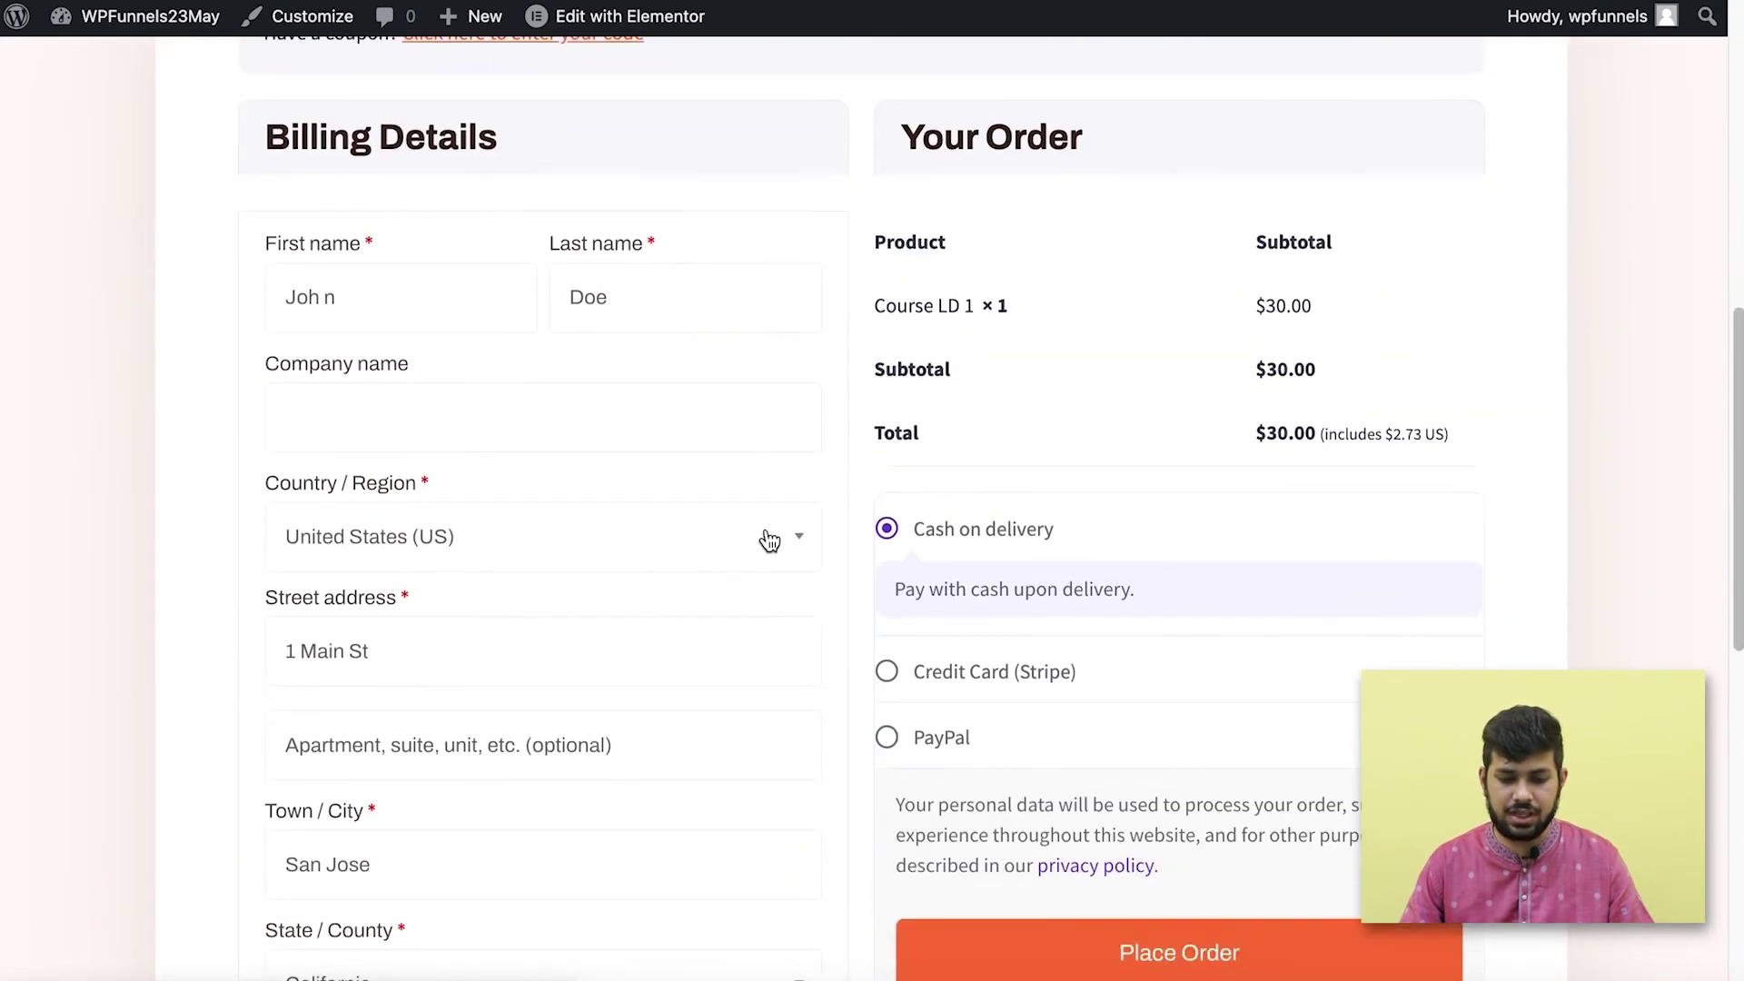
{"action": "left_click_drag", "start_coordinate": [870, 305], "coordinate": [1043, 301]}
{"action": "left_click", "coordinate": [1096, 319]}
{"action": "scroll", "coordinate": [1090, 336], "scroll_direction": "down", "scroll_amount": 2}
{"action": "scroll", "coordinate": [1085, 357], "scroll_direction": "down", "scroll_amount": 1}
{"action": "scroll", "coordinate": [1082, 368], "scroll_direction": "up", "scroll_amount": 5}
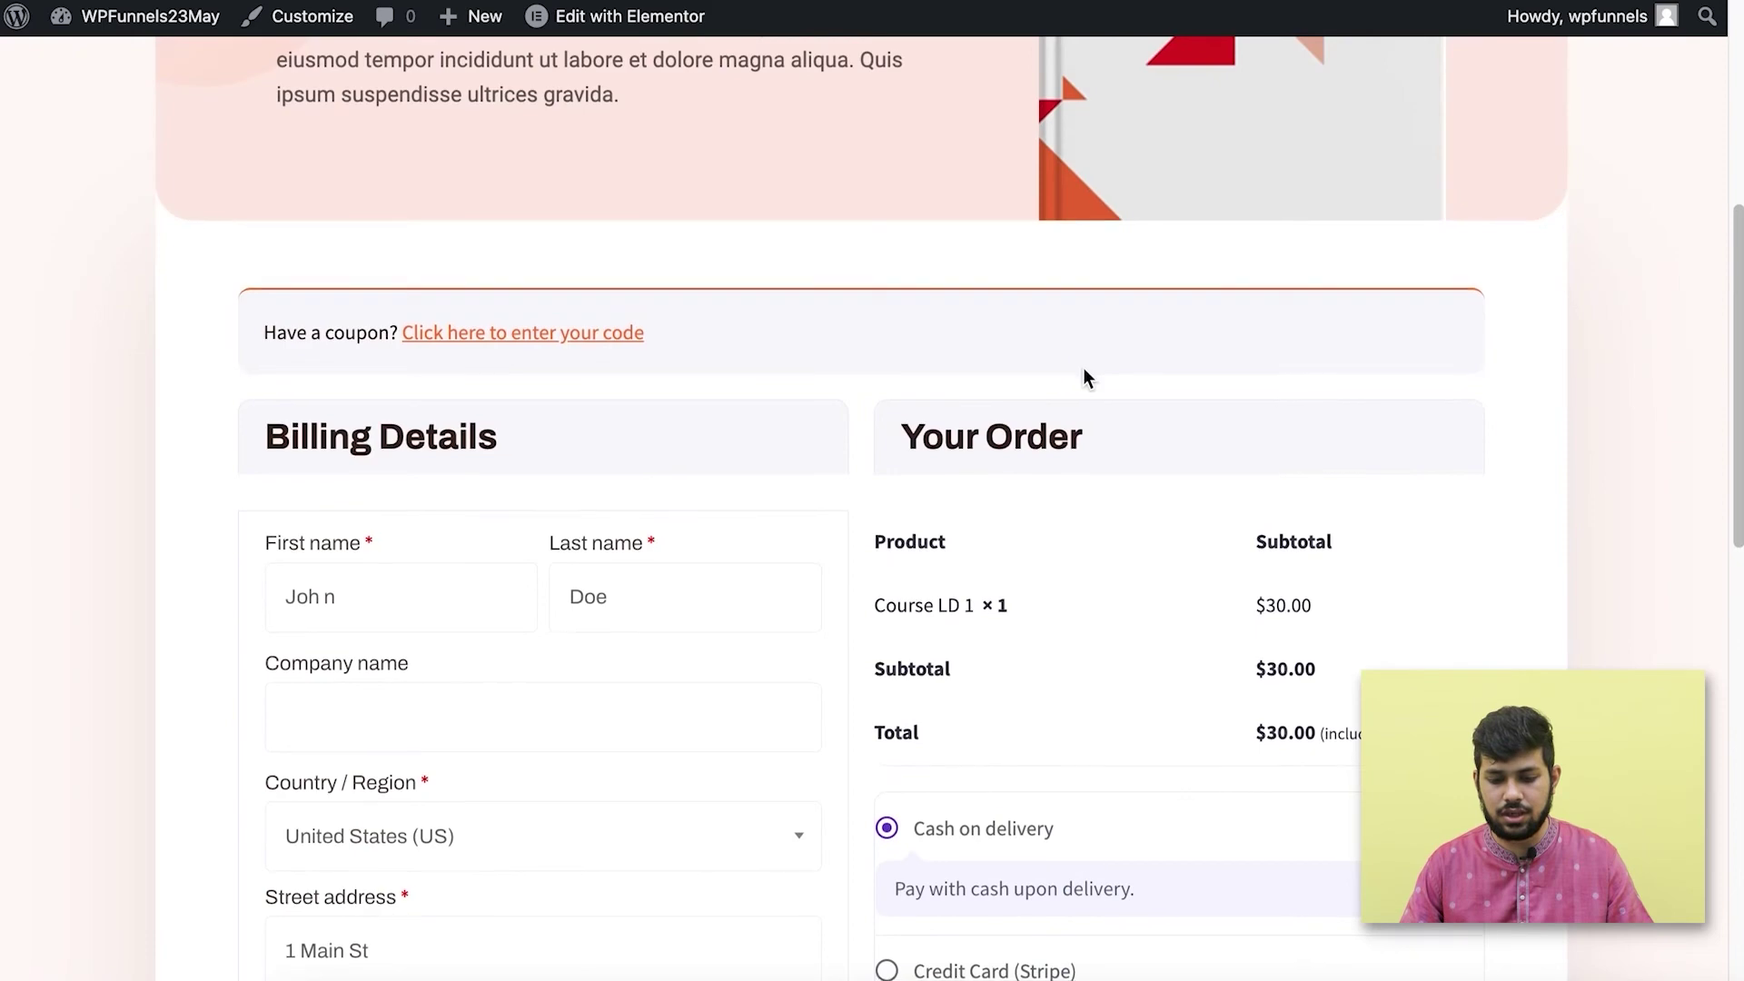
{"action": "scroll", "coordinate": [1086, 409], "scroll_direction": "down", "scroll_amount": 6}
Pay with the saved Stripe credit card and place the $30.00 order.
{"action": "left_click", "coordinate": [976, 440]}
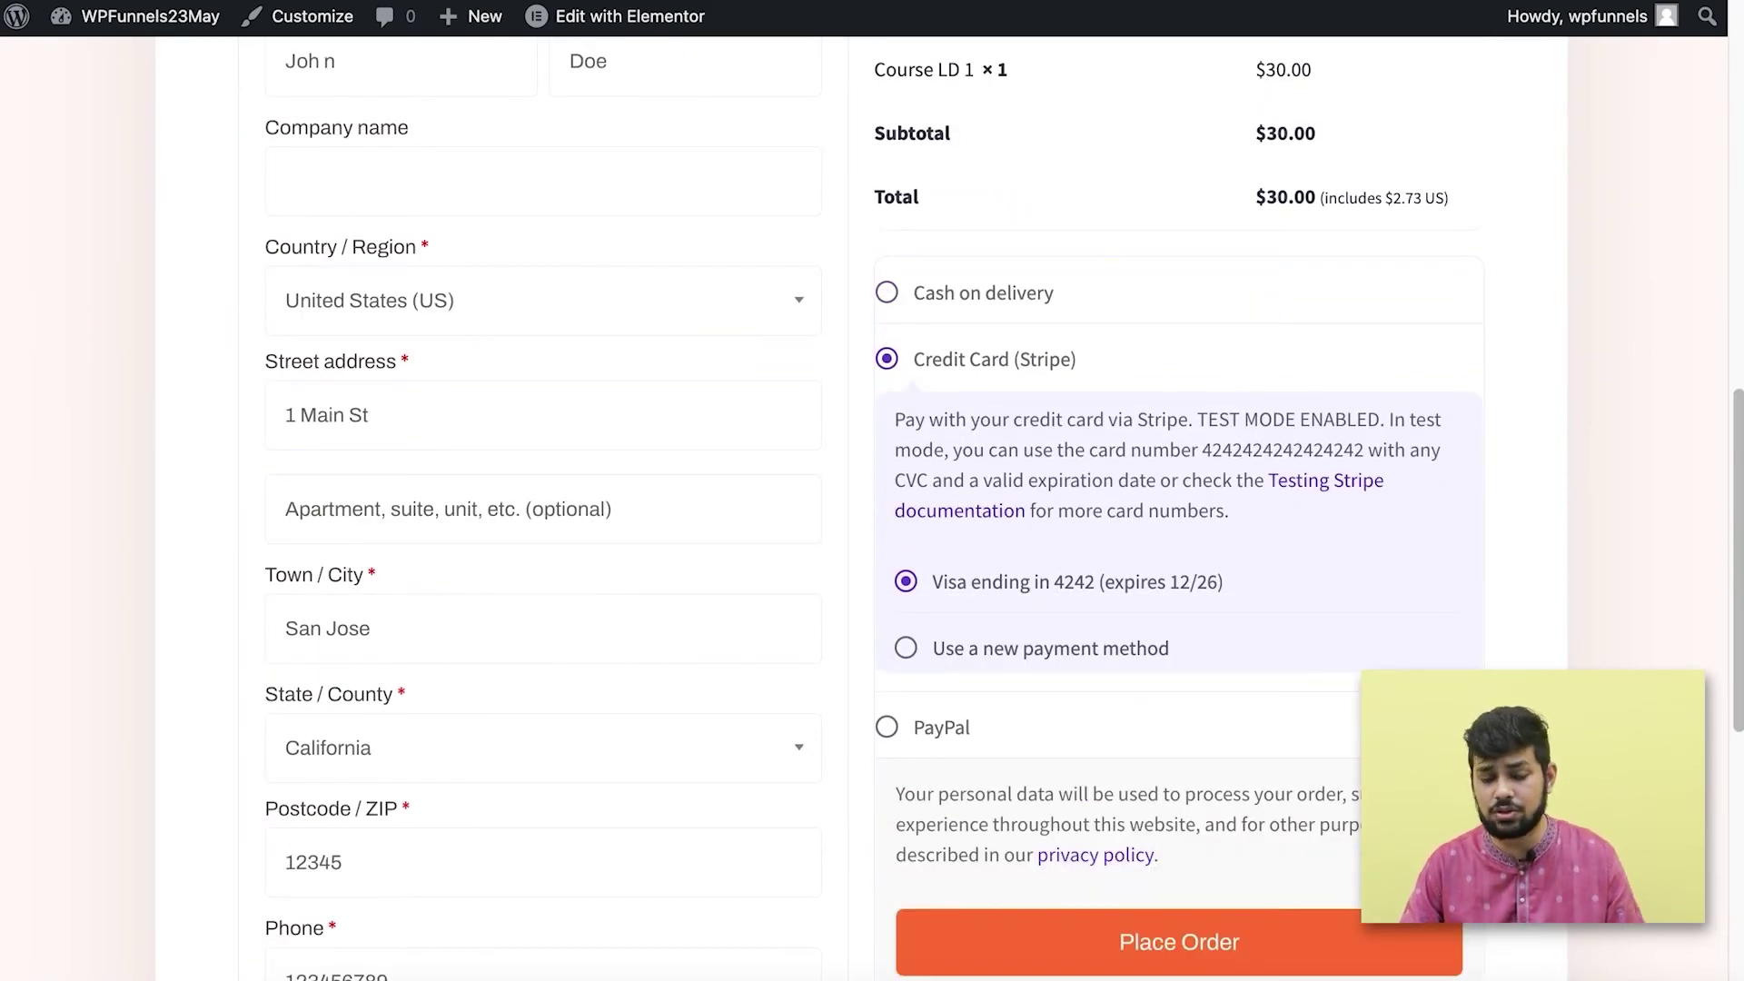
{"action": "scroll", "coordinate": [1253, 745], "scroll_direction": "down", "scroll_amount": 1}
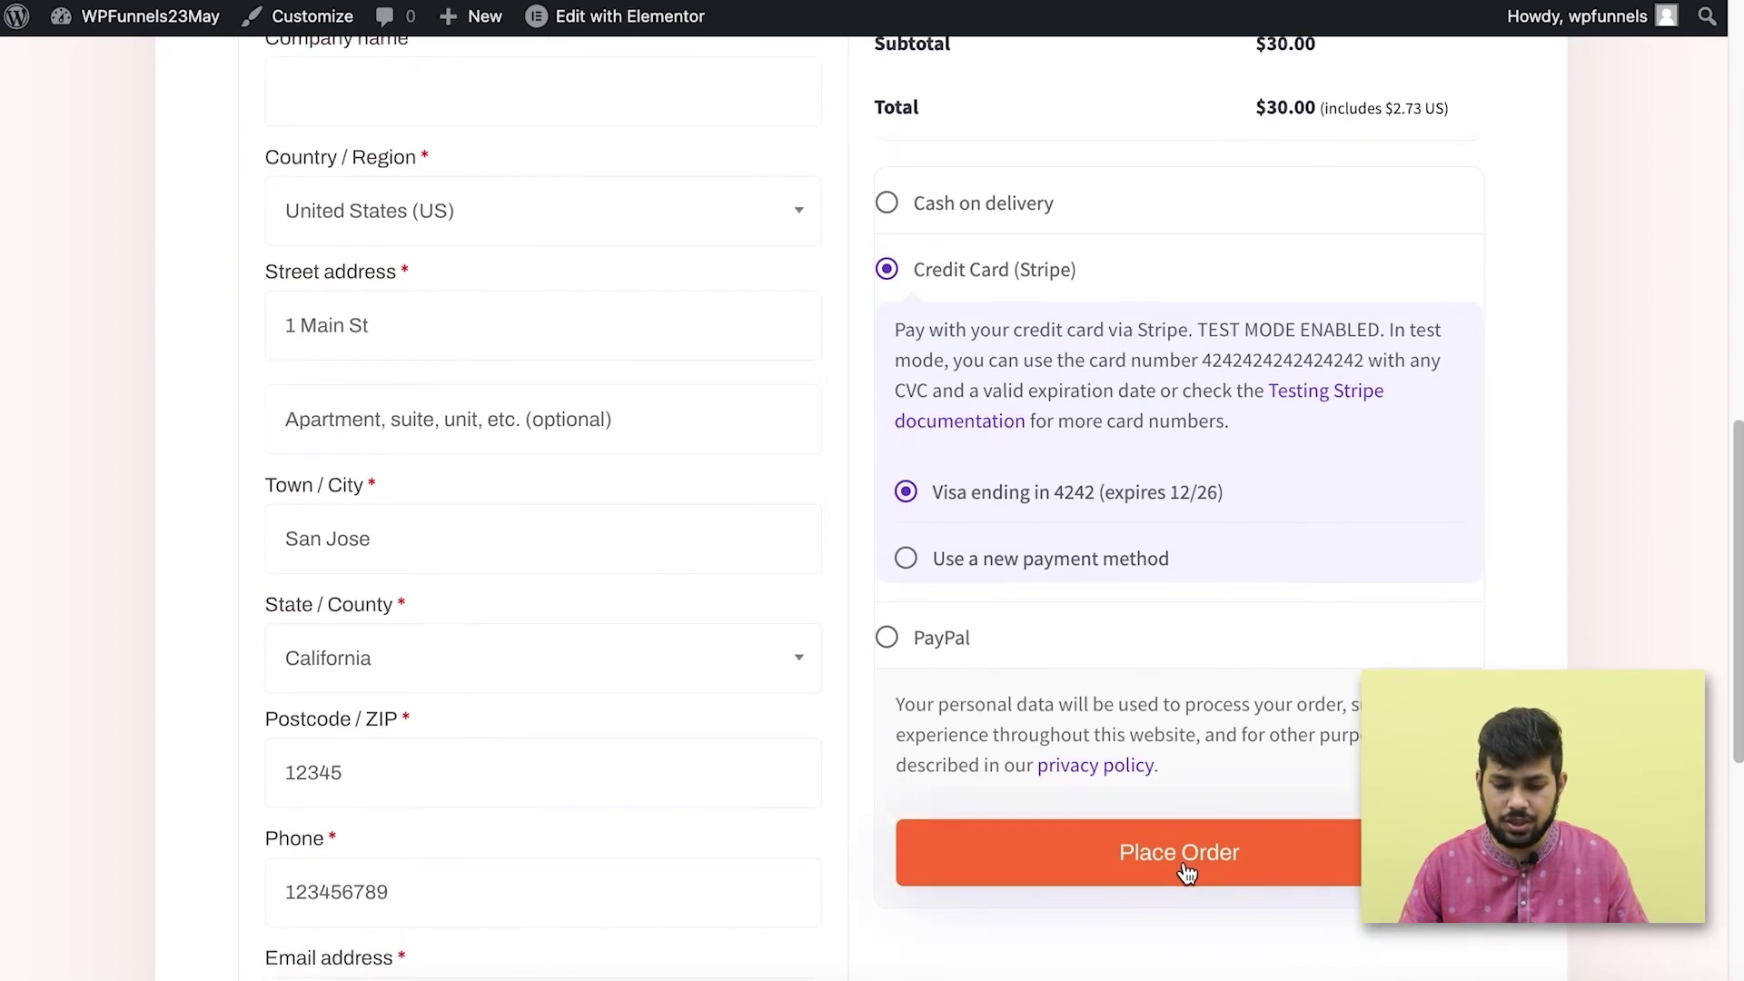
{"action": "left_click", "coordinate": [1185, 867]}
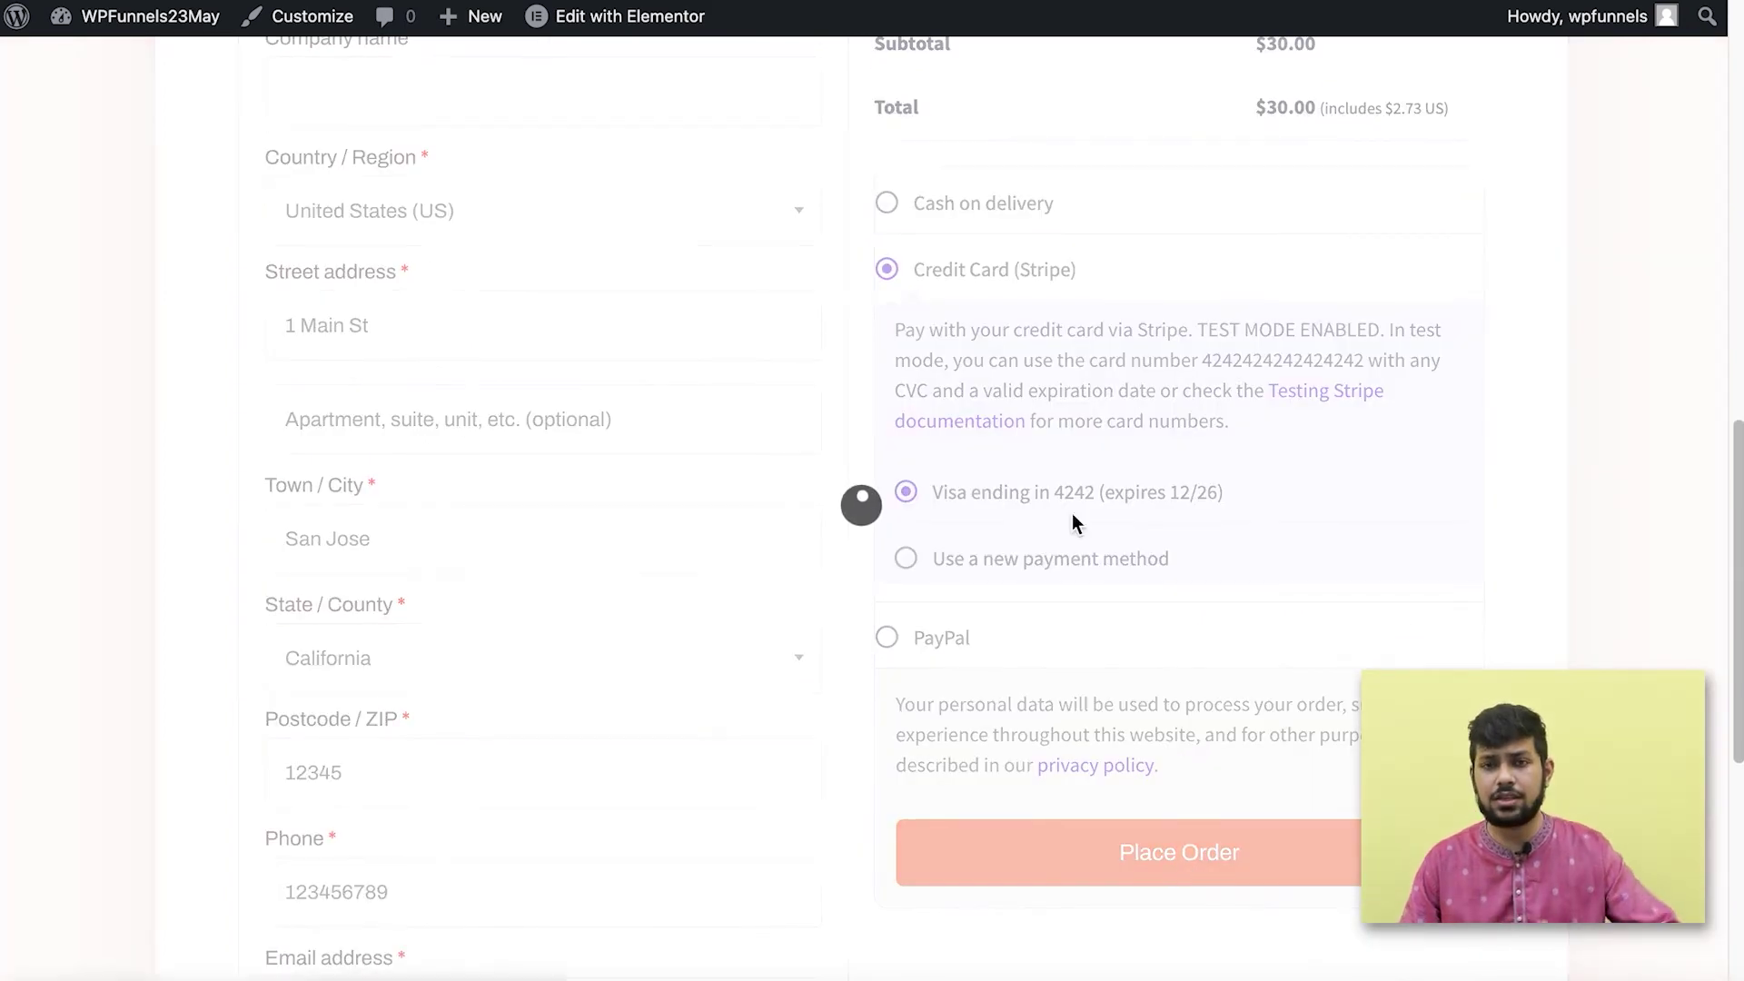
{"action": "scroll", "coordinate": [992, 449], "scroll_direction": "down", "scroll_amount": 3}
{"action": "scroll", "coordinate": [992, 449], "scroll_direction": "down", "scroll_amount": 1}
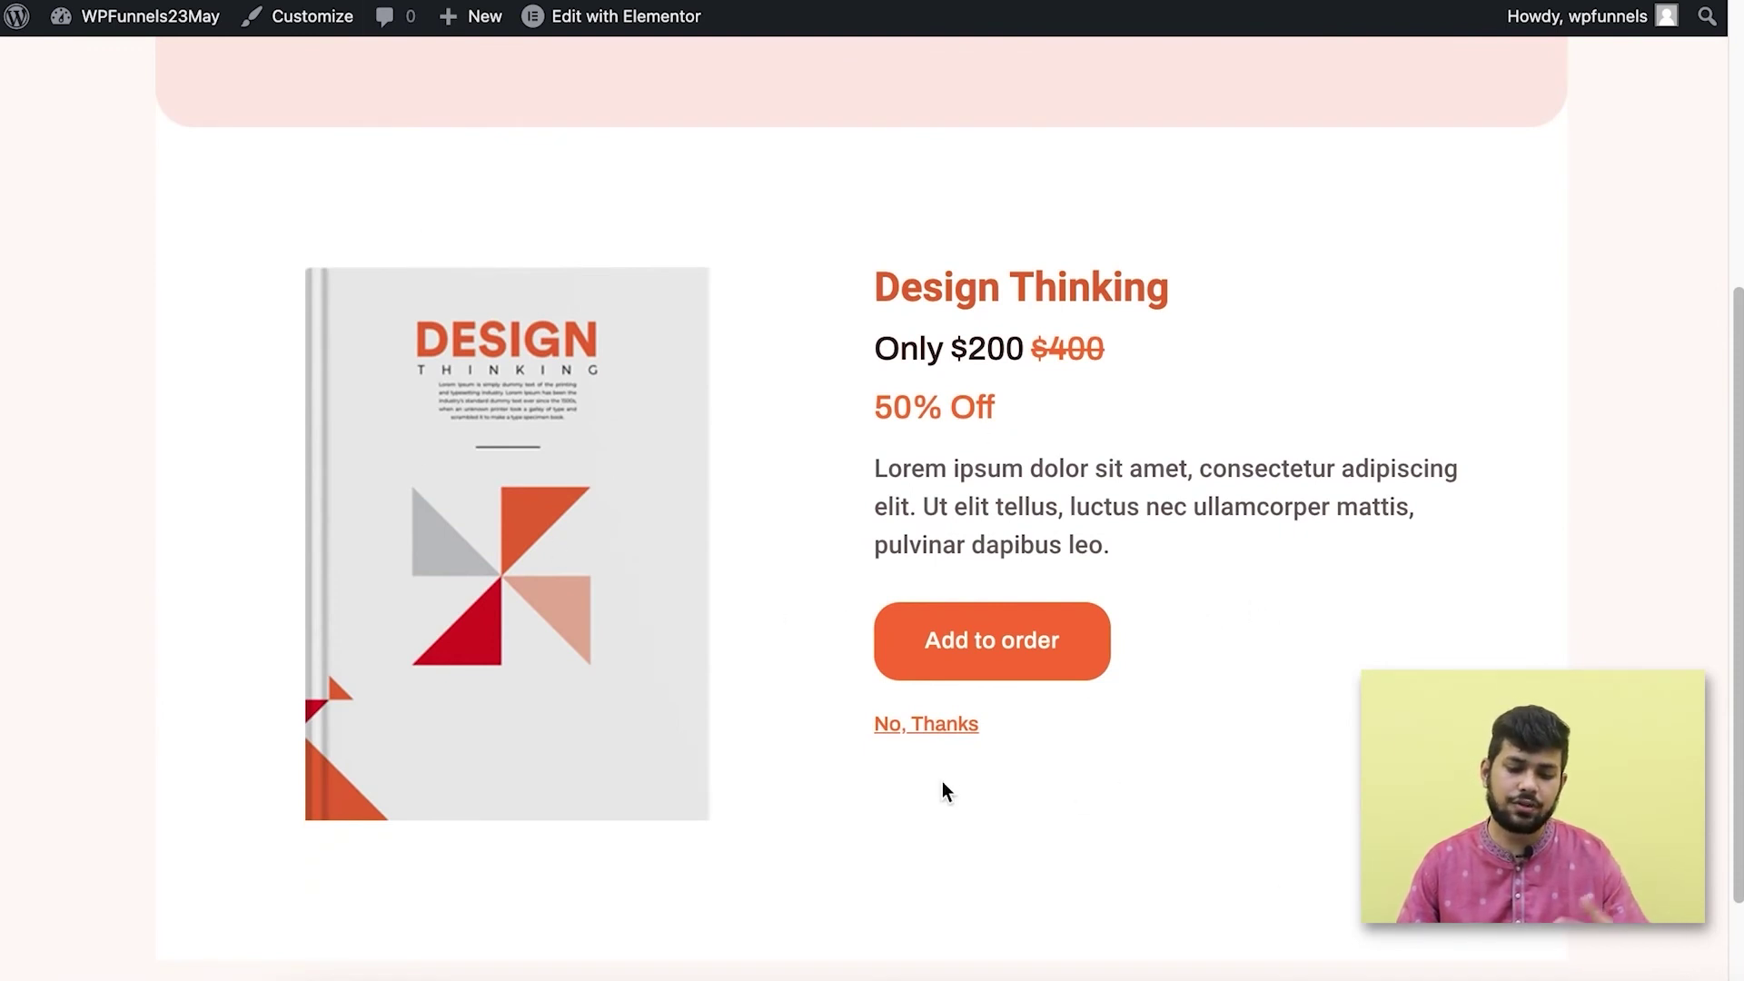
Accept the Design Thinking upsell and review the $80.00 order with Course LD 1 and Course LD 2.
{"action": "left_click", "coordinate": [1036, 658]}
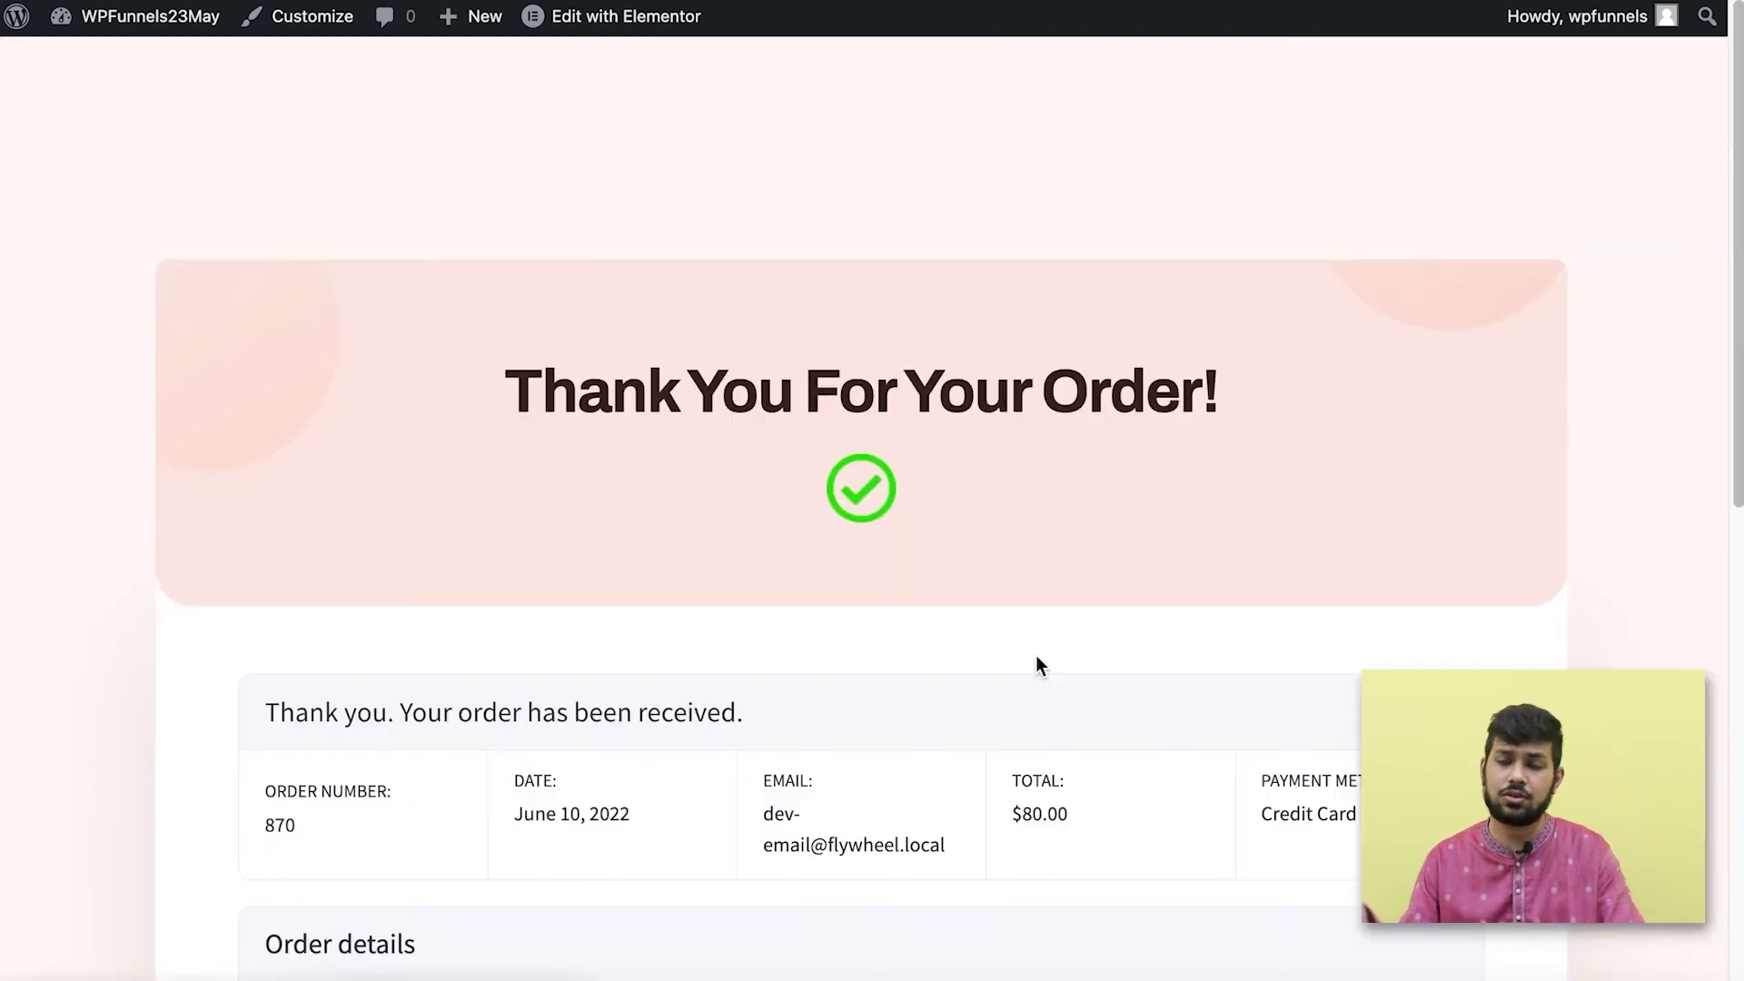
{"action": "scroll", "coordinate": [1034, 668], "scroll_direction": "down", "scroll_amount": 5}
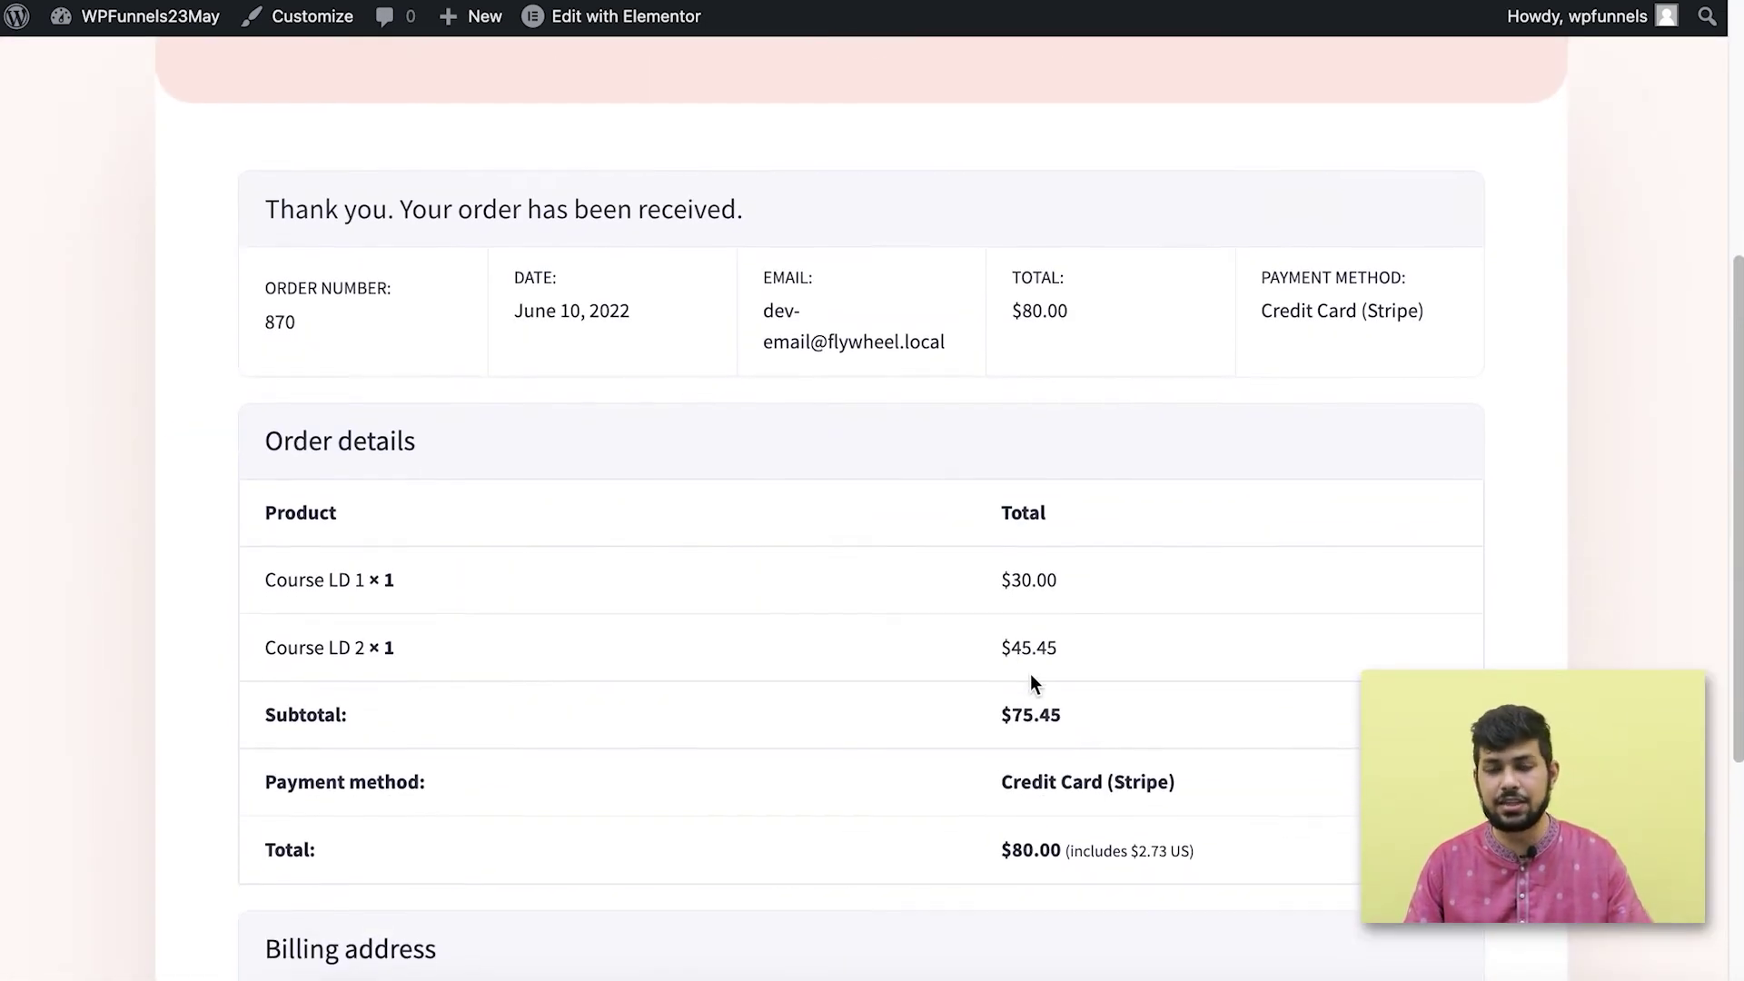
{"action": "scroll", "coordinate": [1032, 677], "scroll_direction": "down", "scroll_amount": 5}
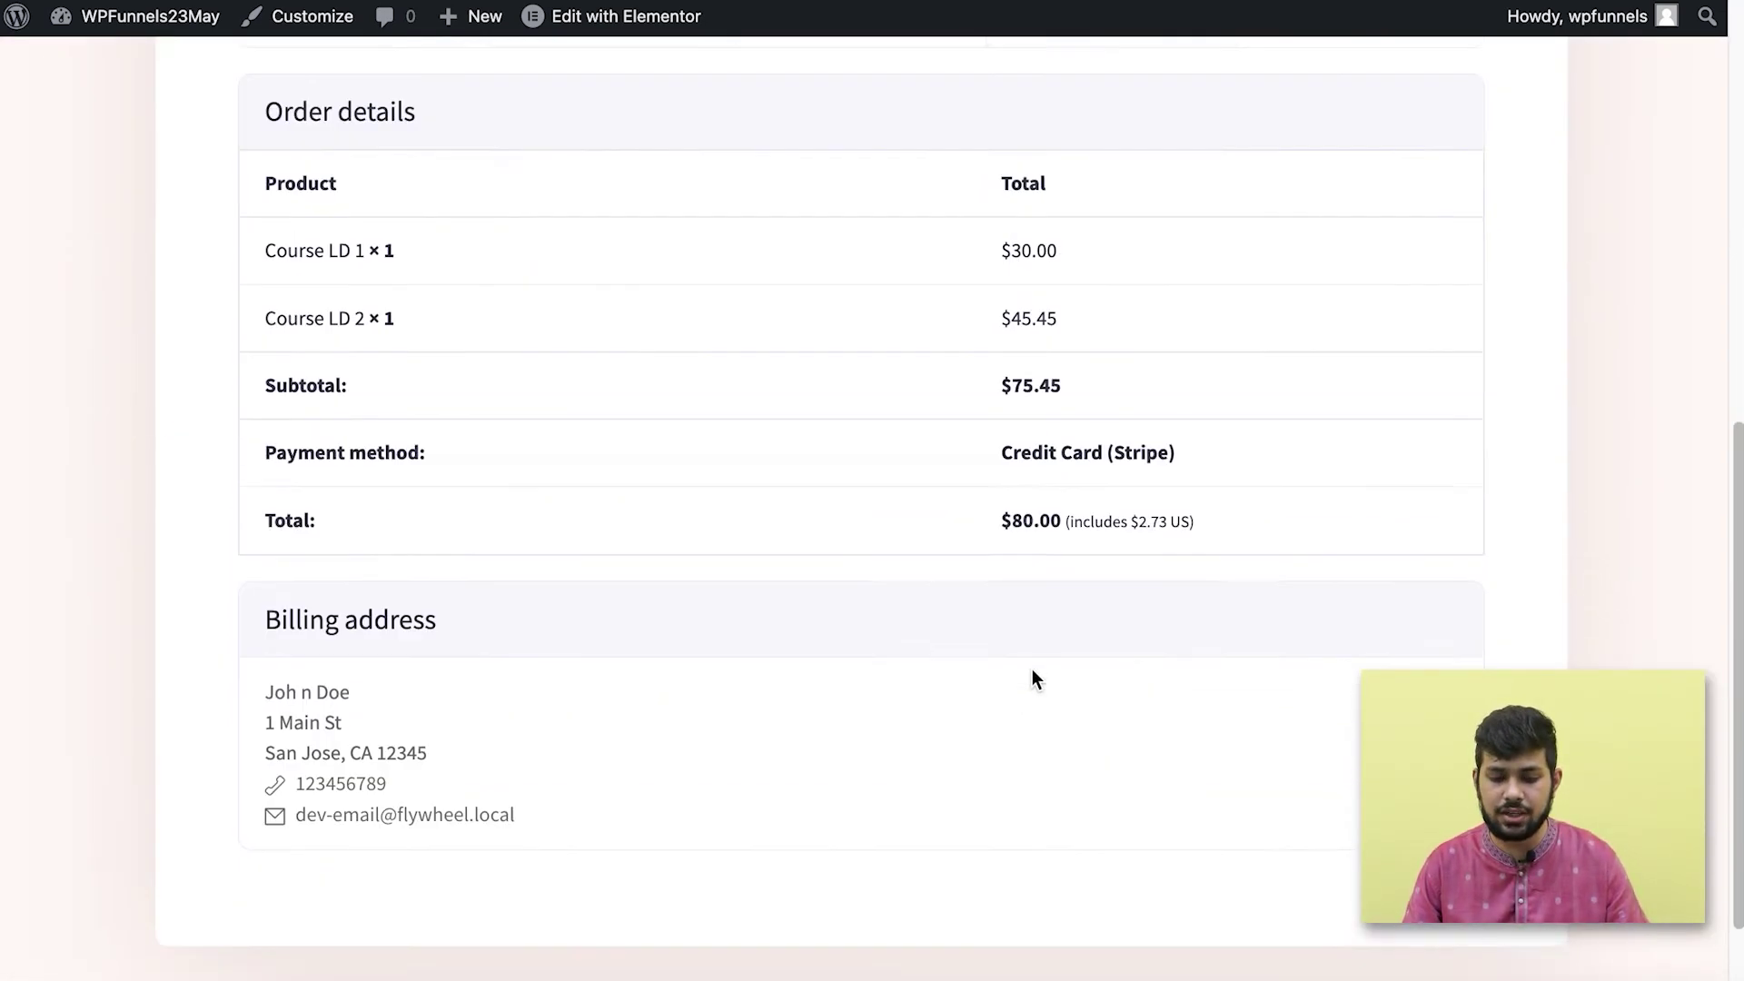
{"action": "scroll", "coordinate": [918, 685], "scroll_direction": "up", "scroll_amount": 3}
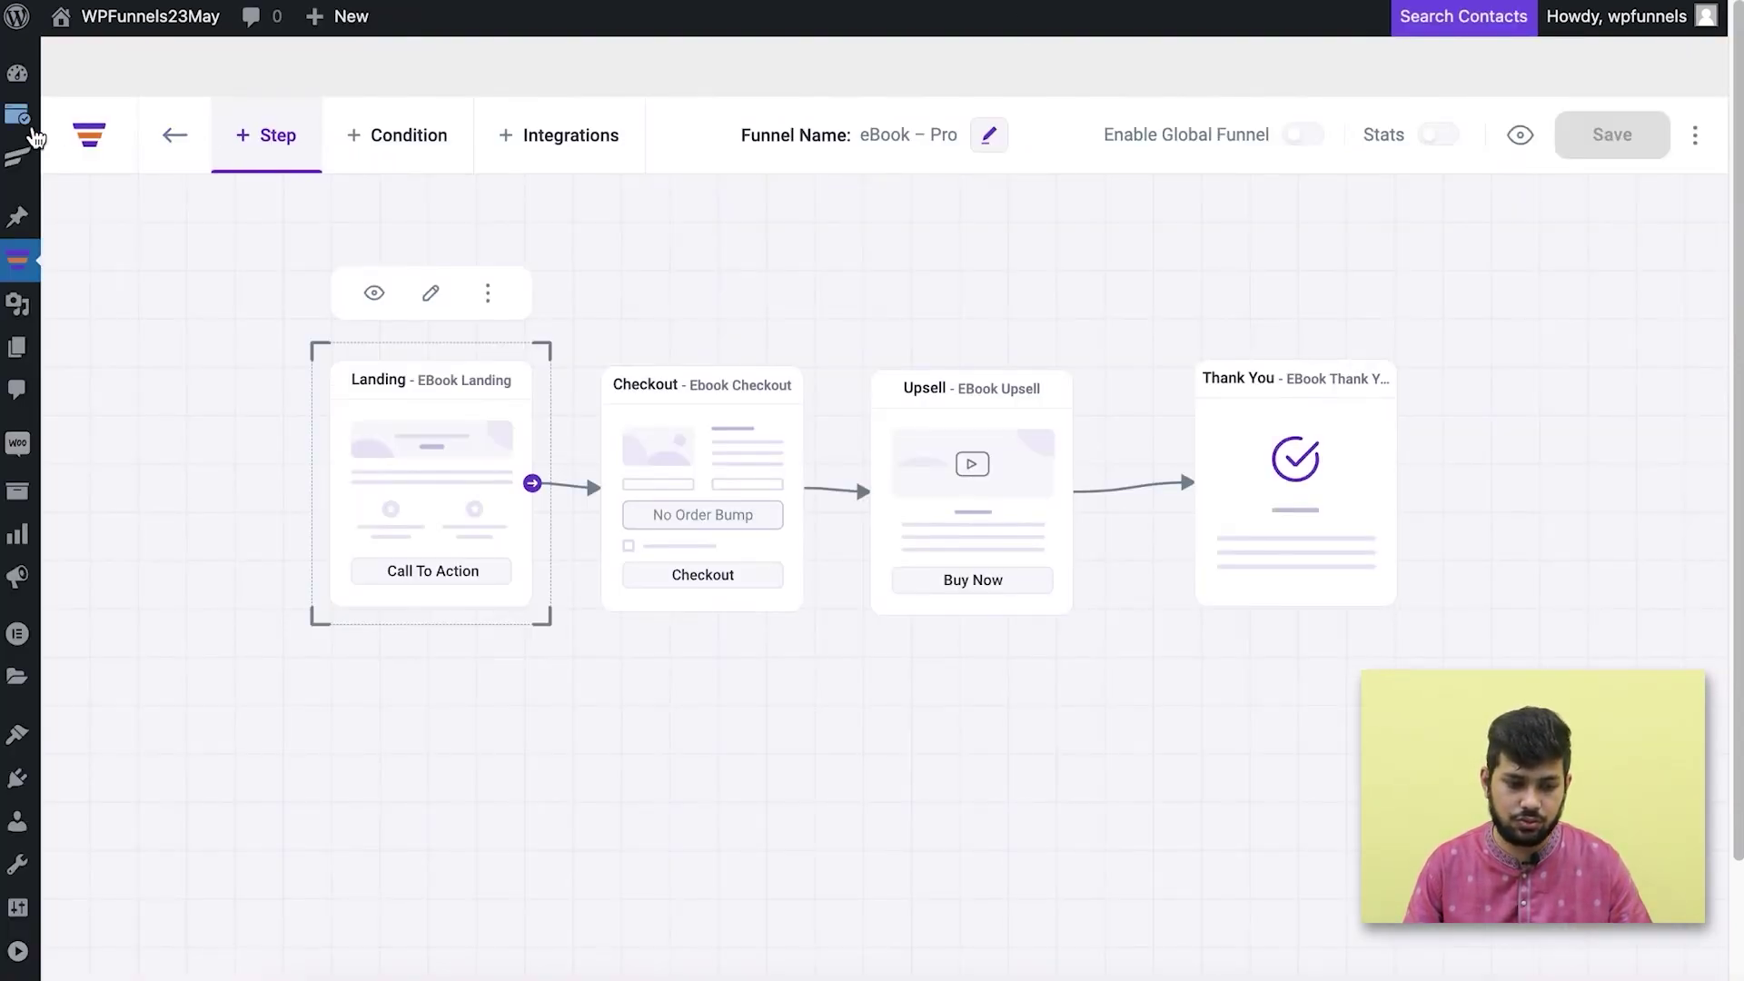
{"action": "mouse_move", "coordinate": [27, 109]}
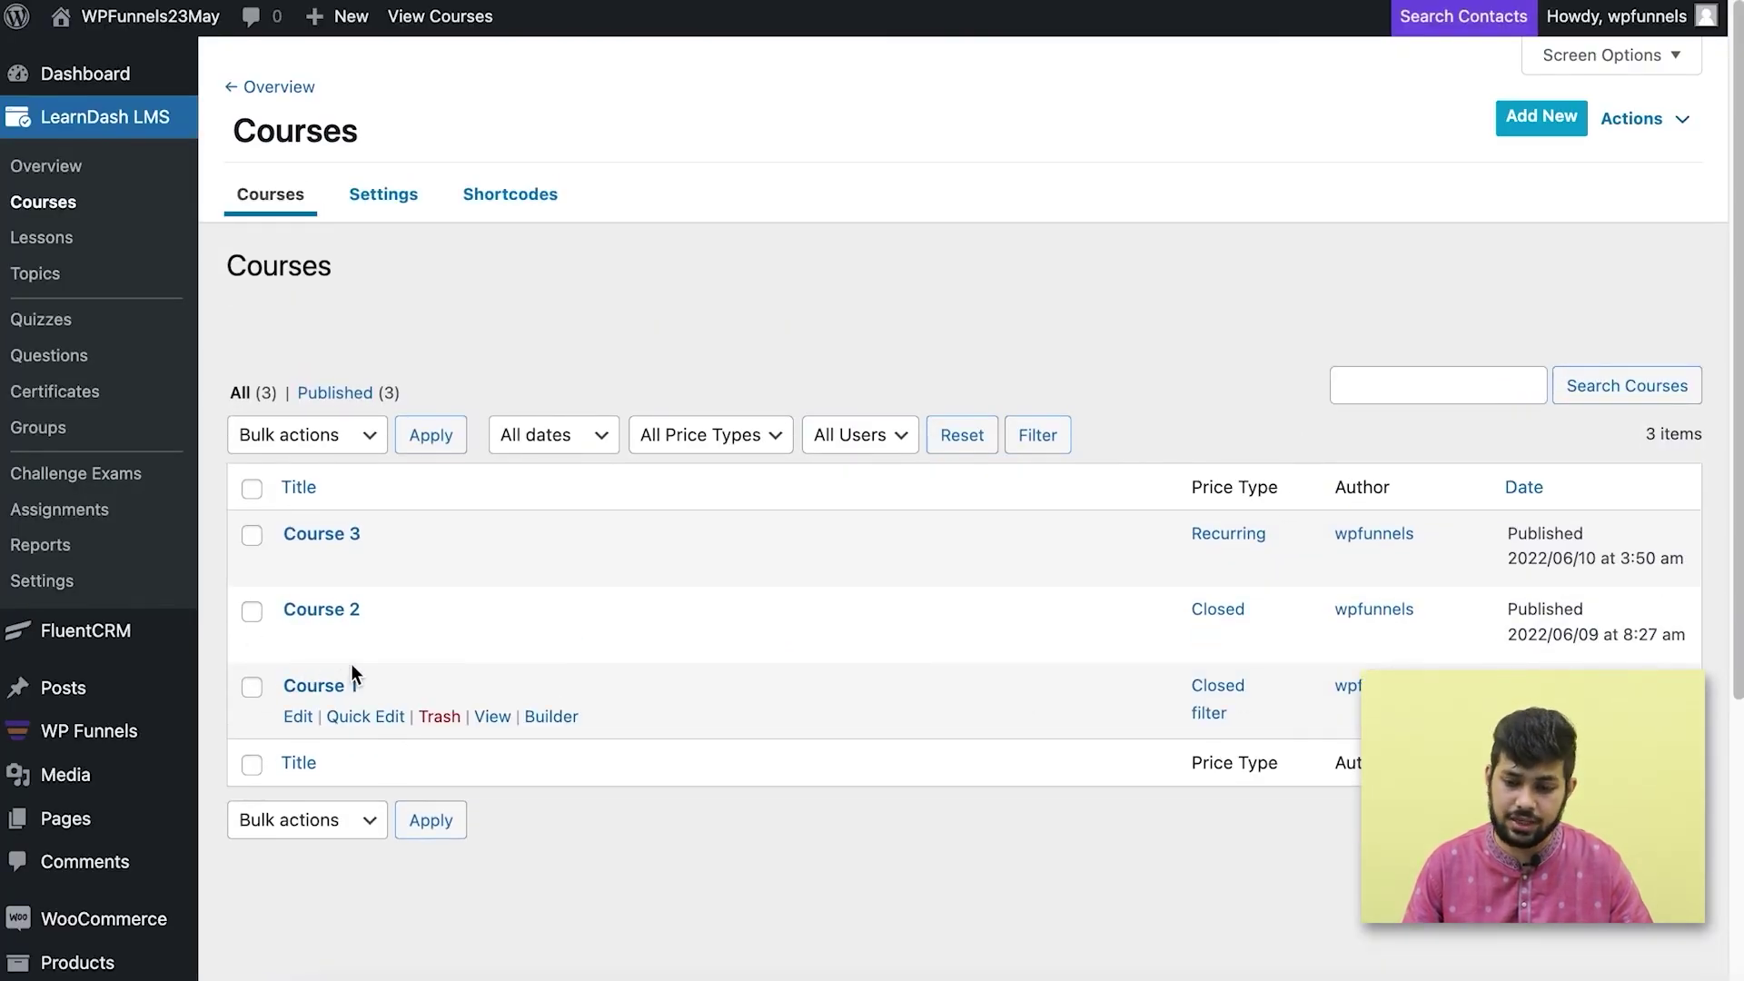
Open LearnDash Course 1 in the block editor and dismiss the welcome tour.
{"action": "left_click", "coordinate": [495, 719]}
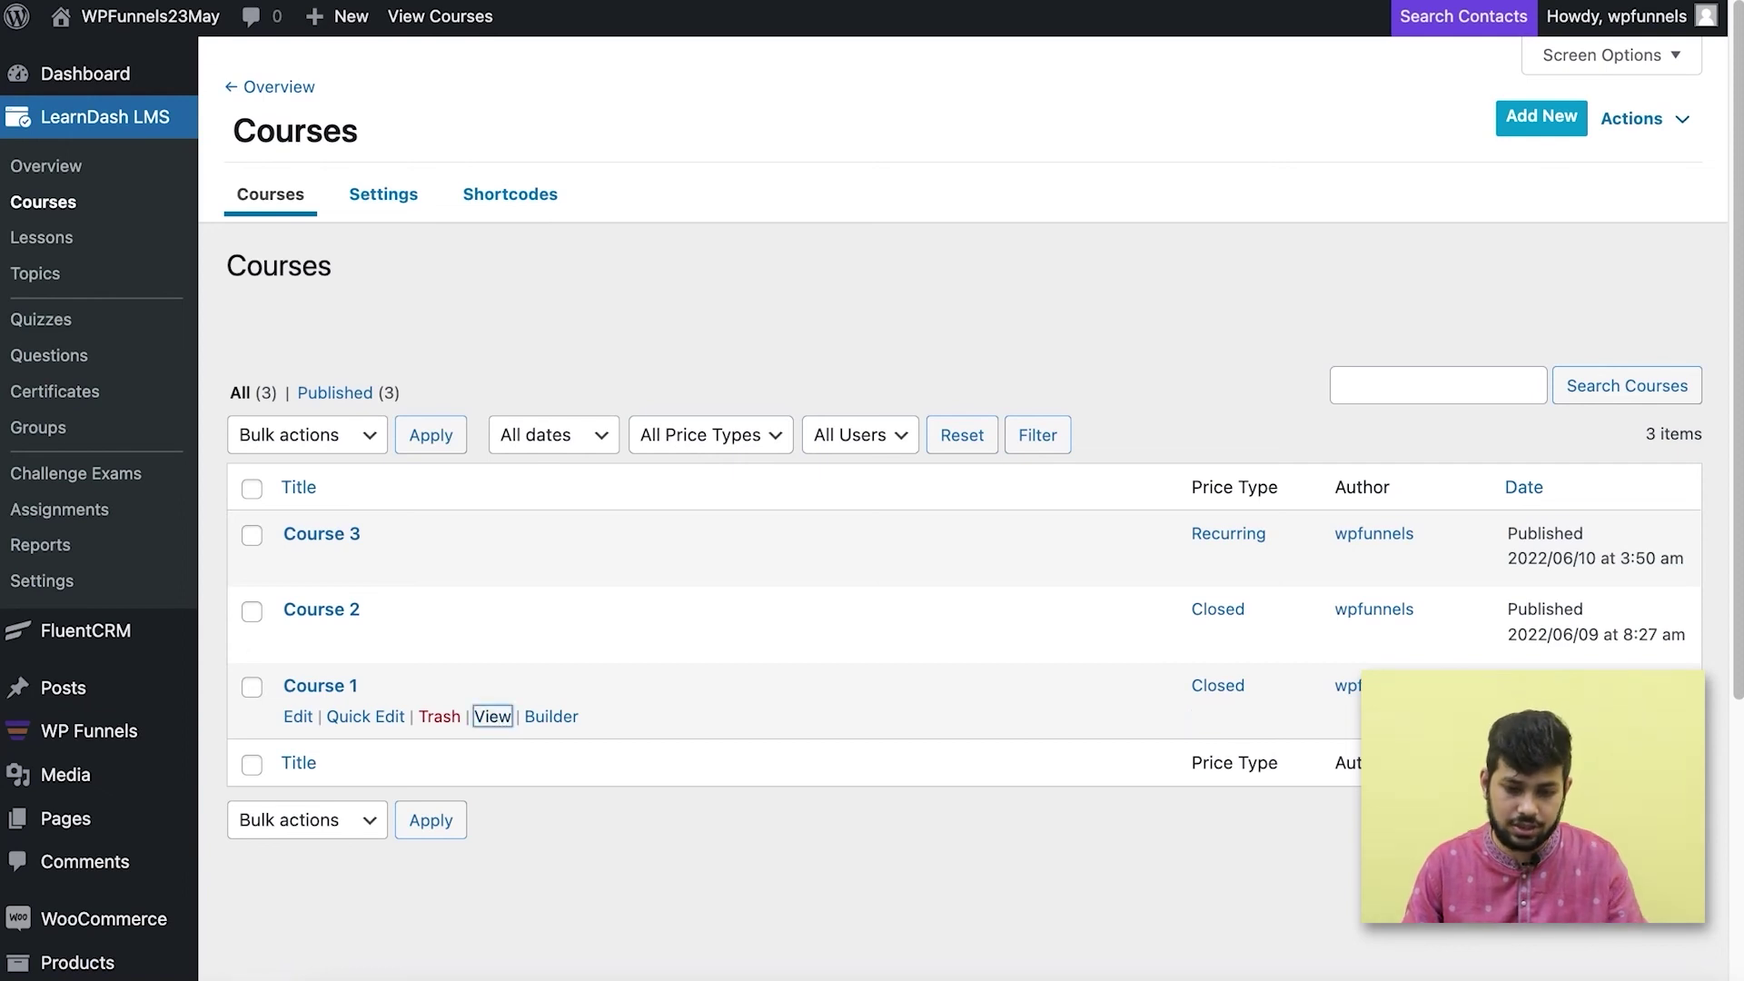
{"action": "left_click", "coordinate": [306, 724]}
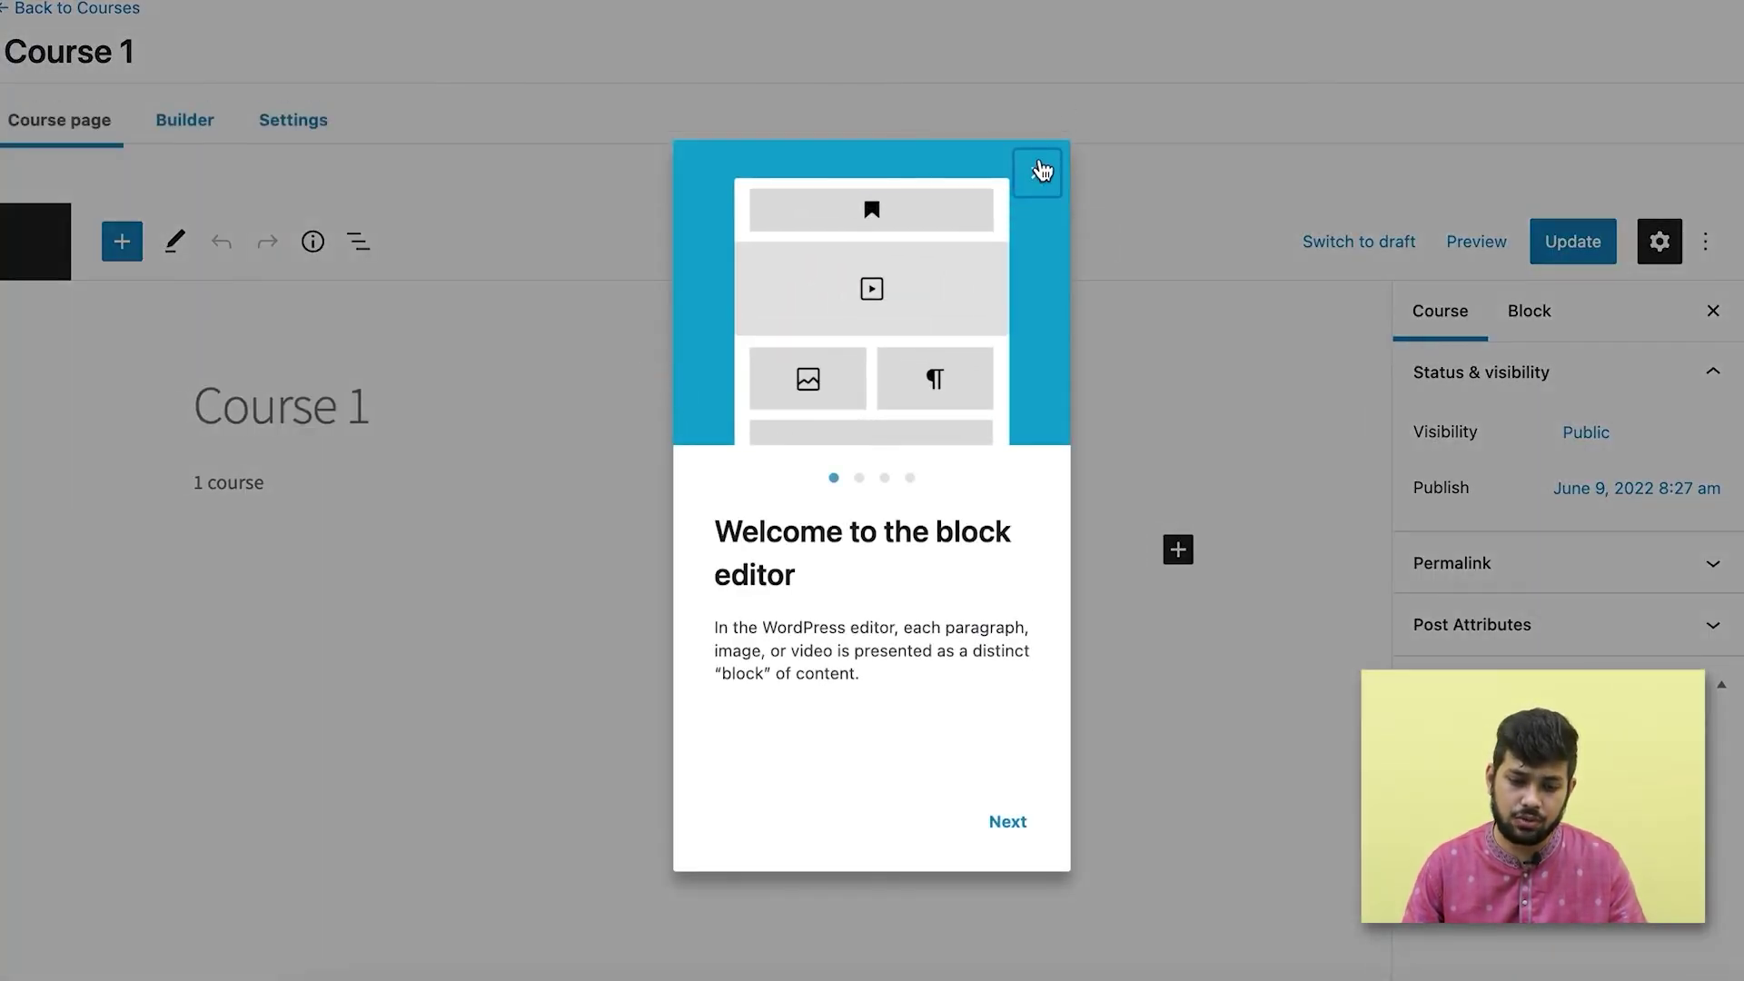
{"action": "left_click", "coordinate": [1036, 172]}
Check Course 1's Settings tab, confirming one user is assigned under Course Users.
{"action": "left_click", "coordinate": [292, 119]}
{"action": "scroll", "coordinate": [647, 463], "scroll_direction": "down", "scroll_amount": 15}
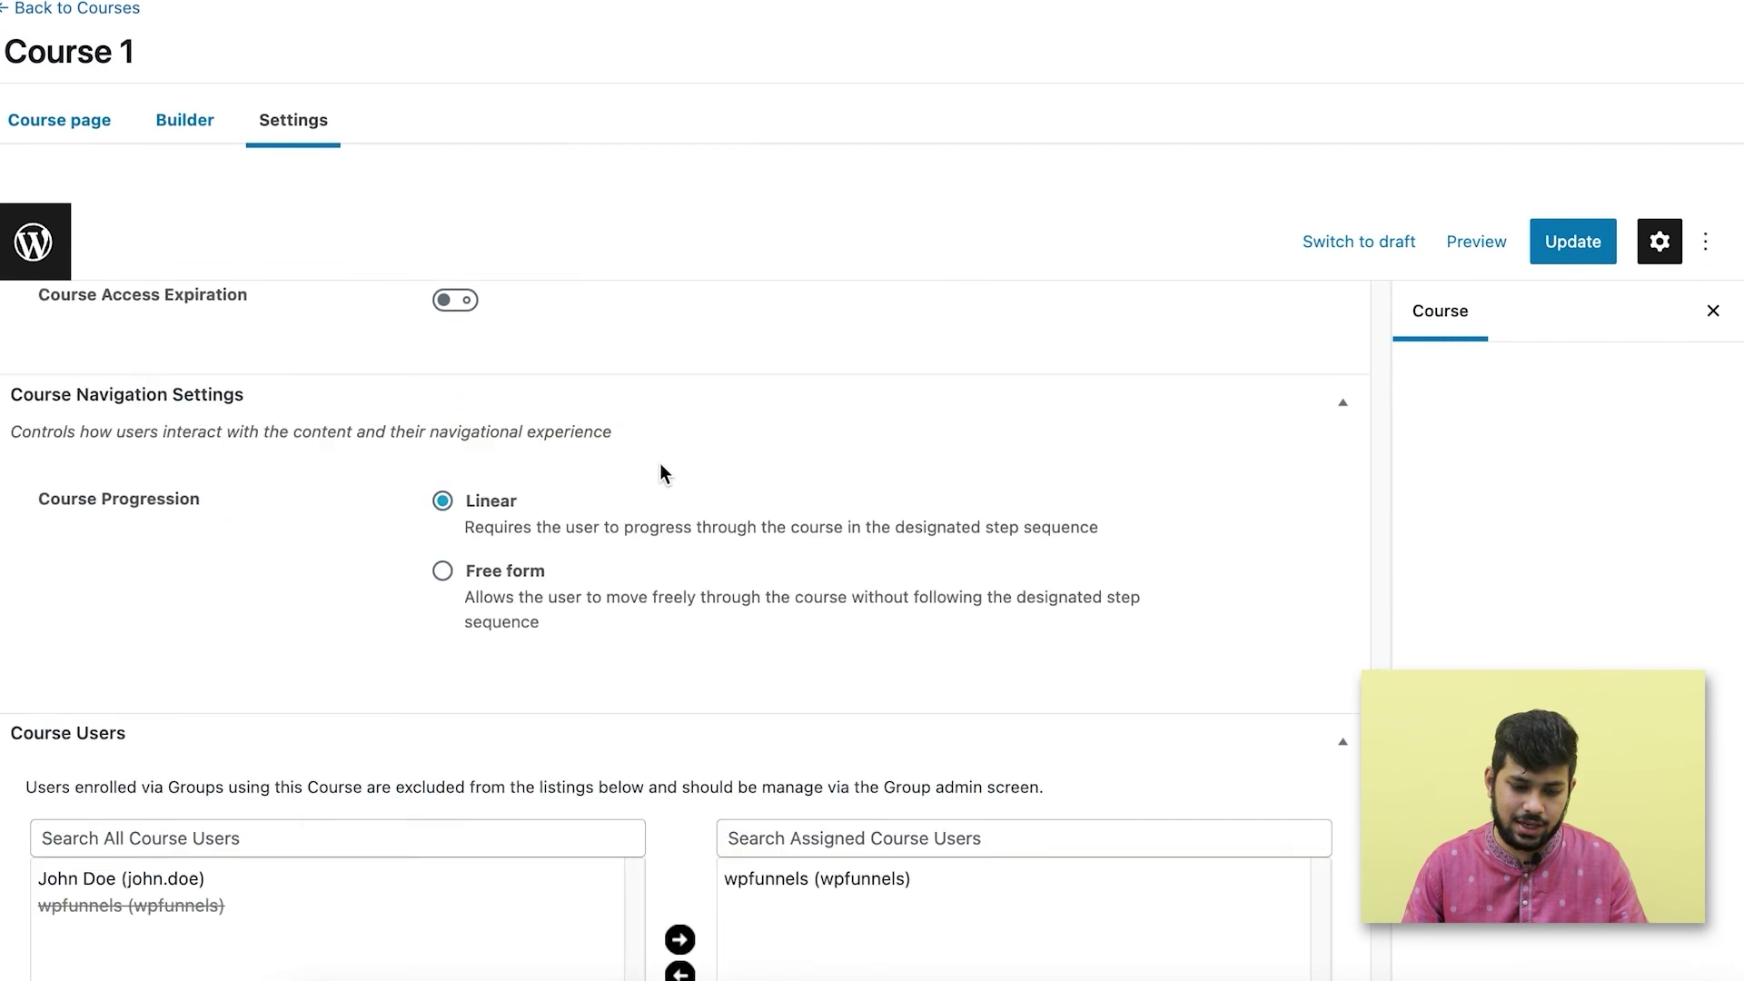
{"action": "left_click", "coordinate": [983, 604]}
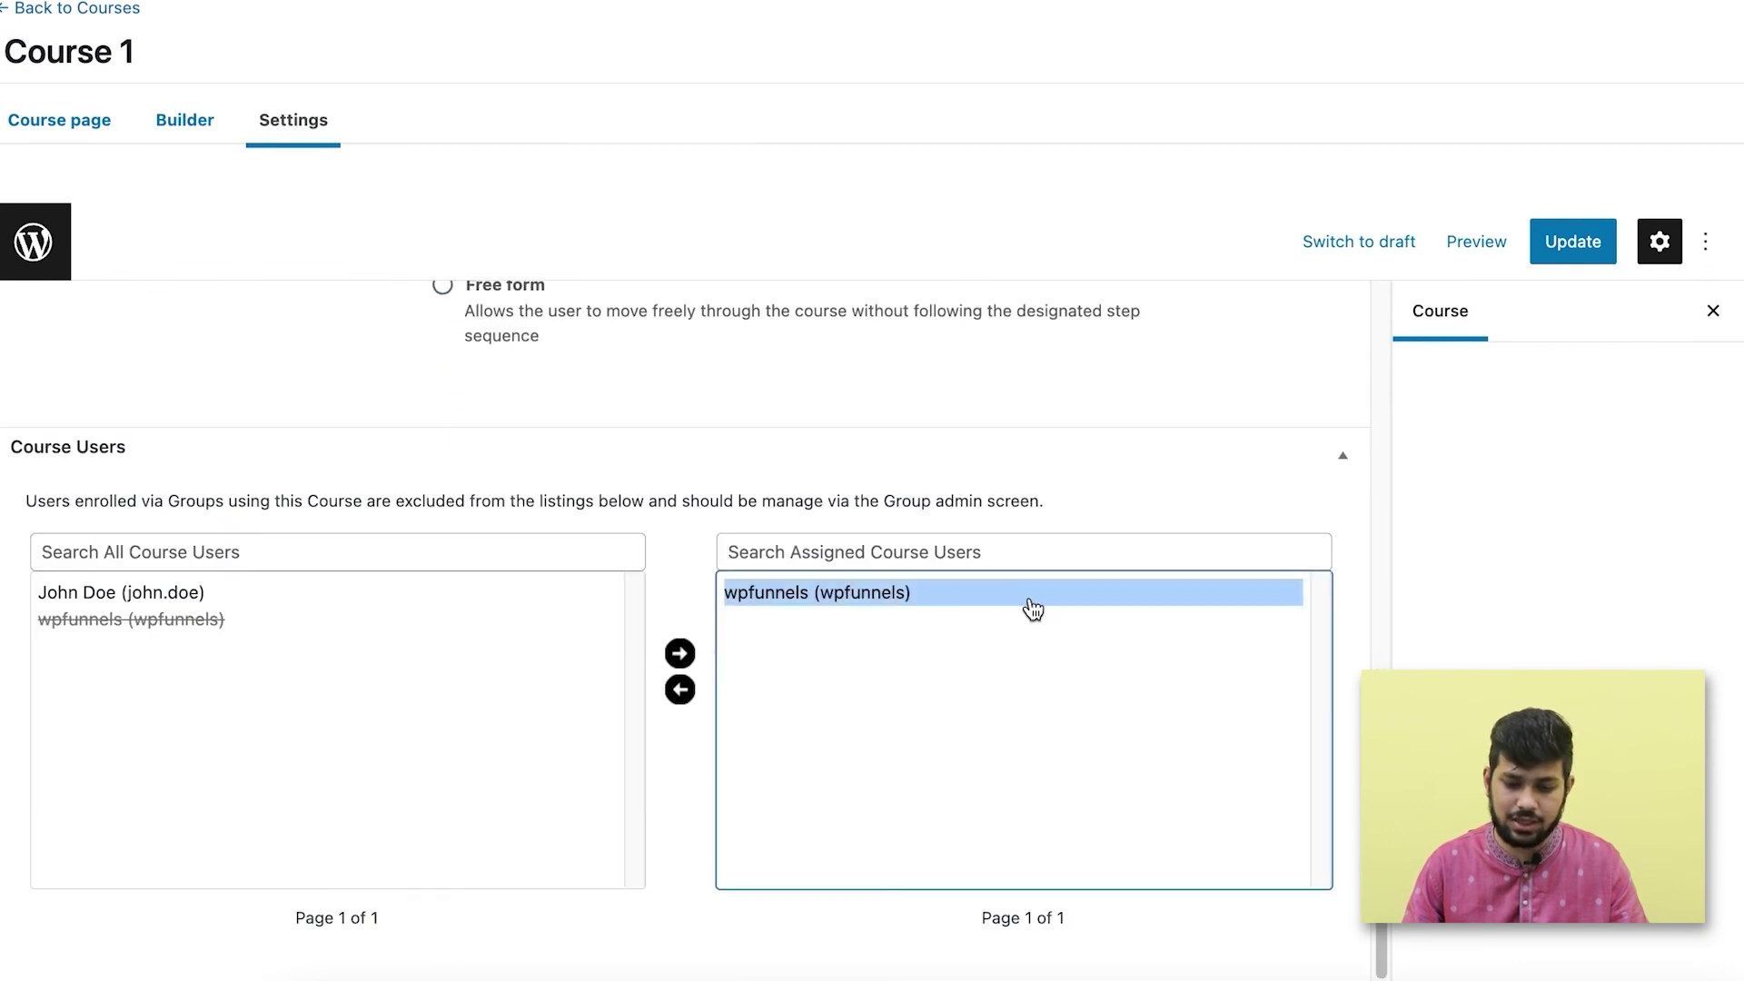